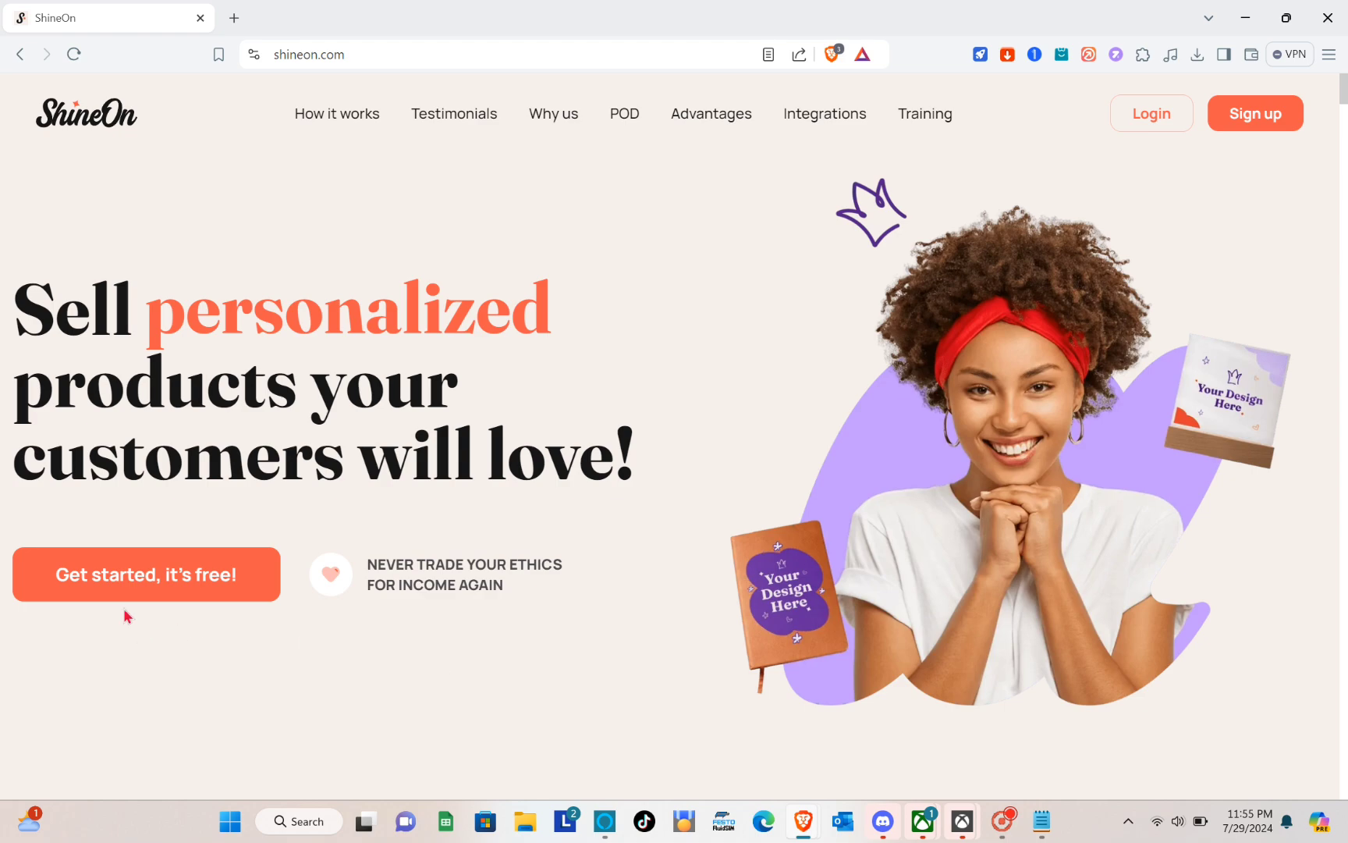
# Register a free ShineOn account with full name, email, account password and phone number, accept the Terms of Service, and save the login in the browser.
pyautogui.click(154, 587)
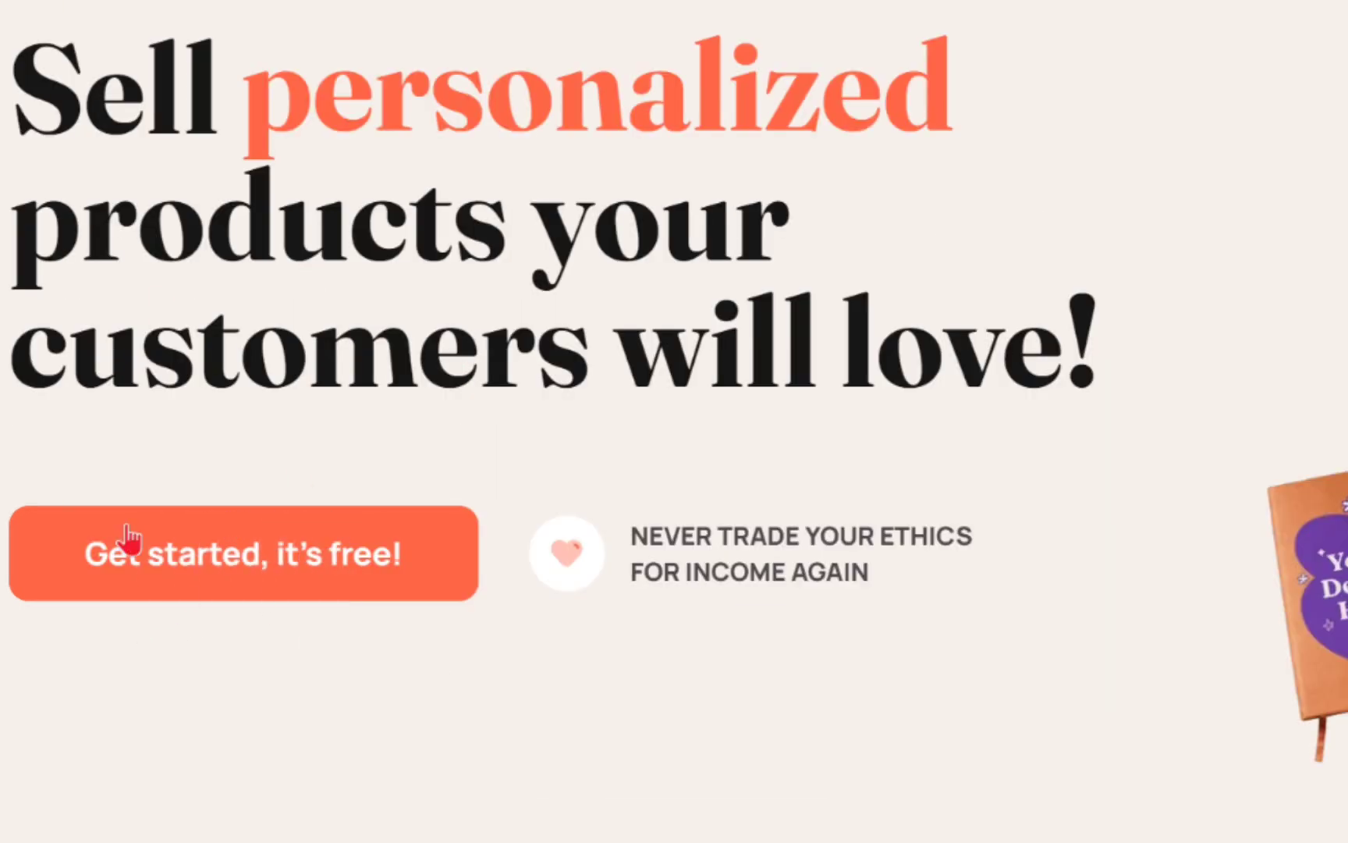
pyautogui.click(243, 574)
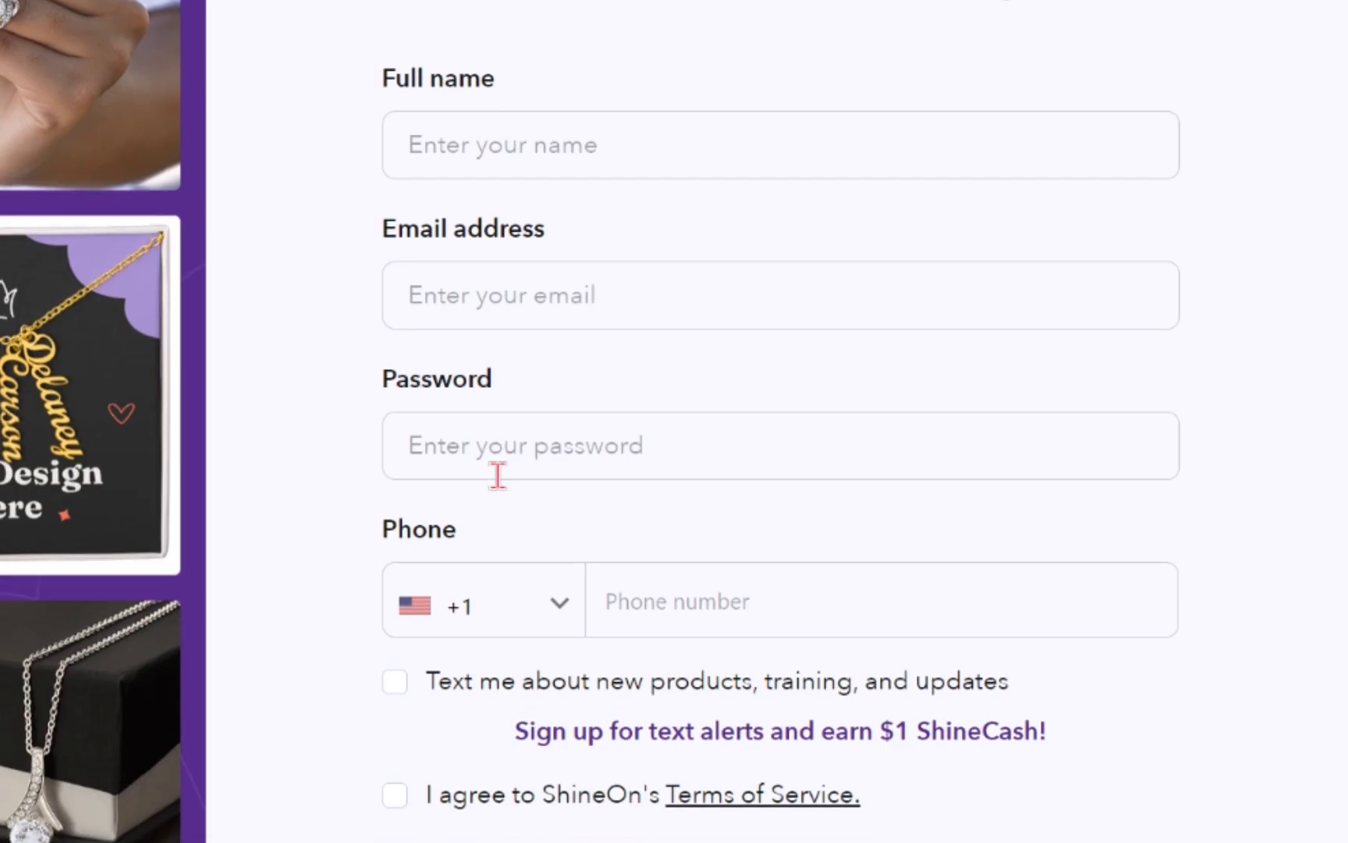
pyautogui.scroll(-2, 498, 474)
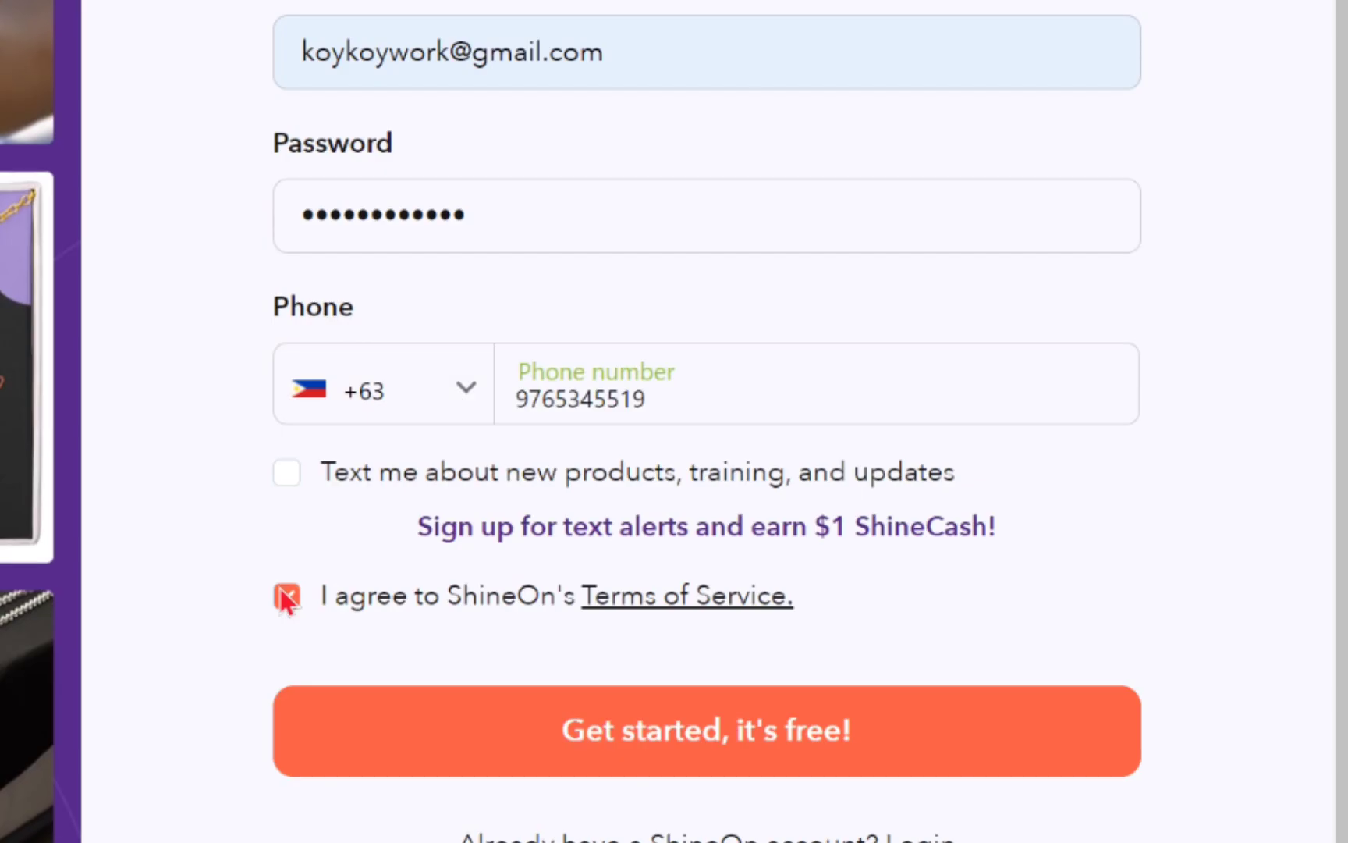
pyautogui.click(625, 750)
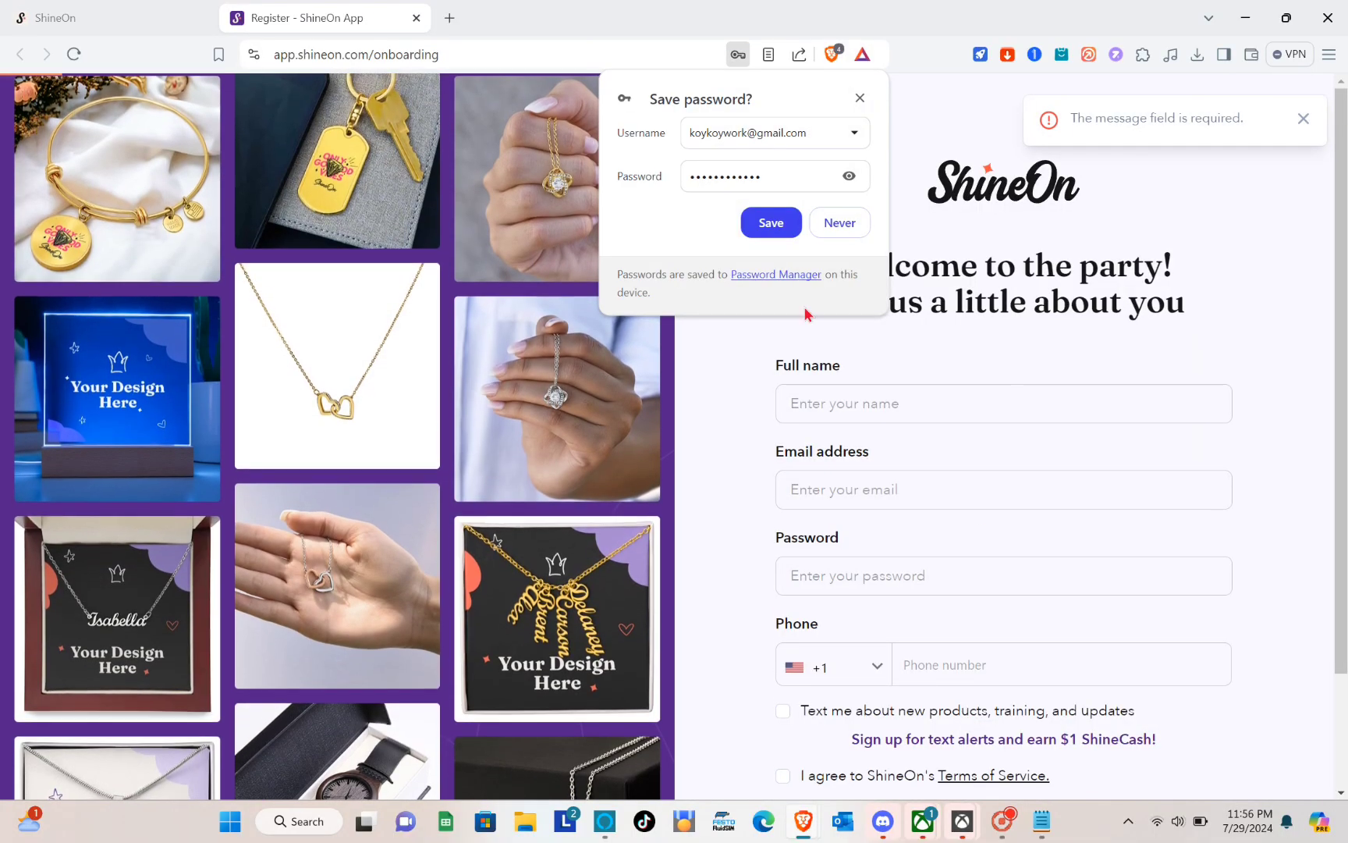
pyautogui.click(788, 241)
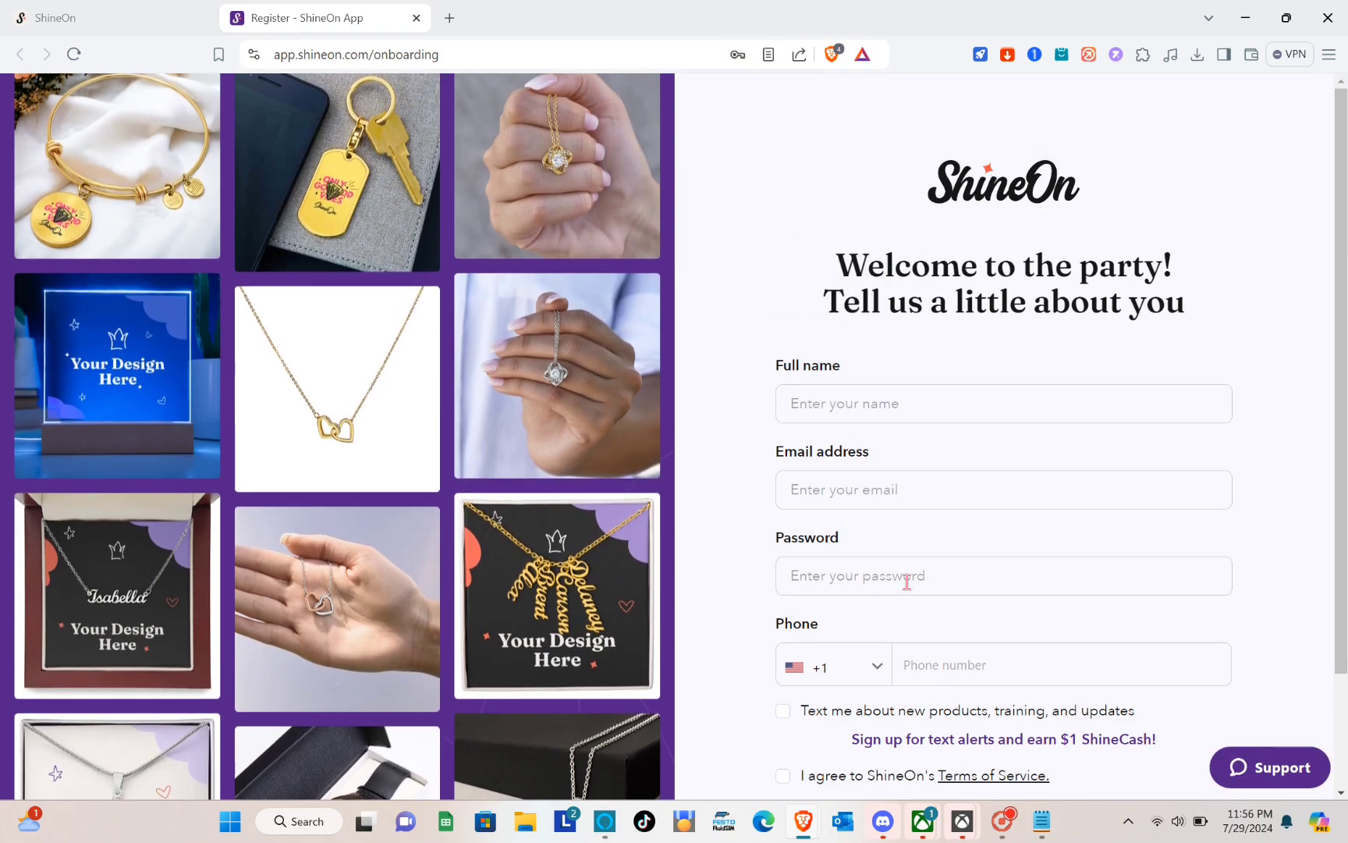
# Log in to the existing ShineOn account with the saved email and account password.
pyautogui.scroll(-2, 907, 581)
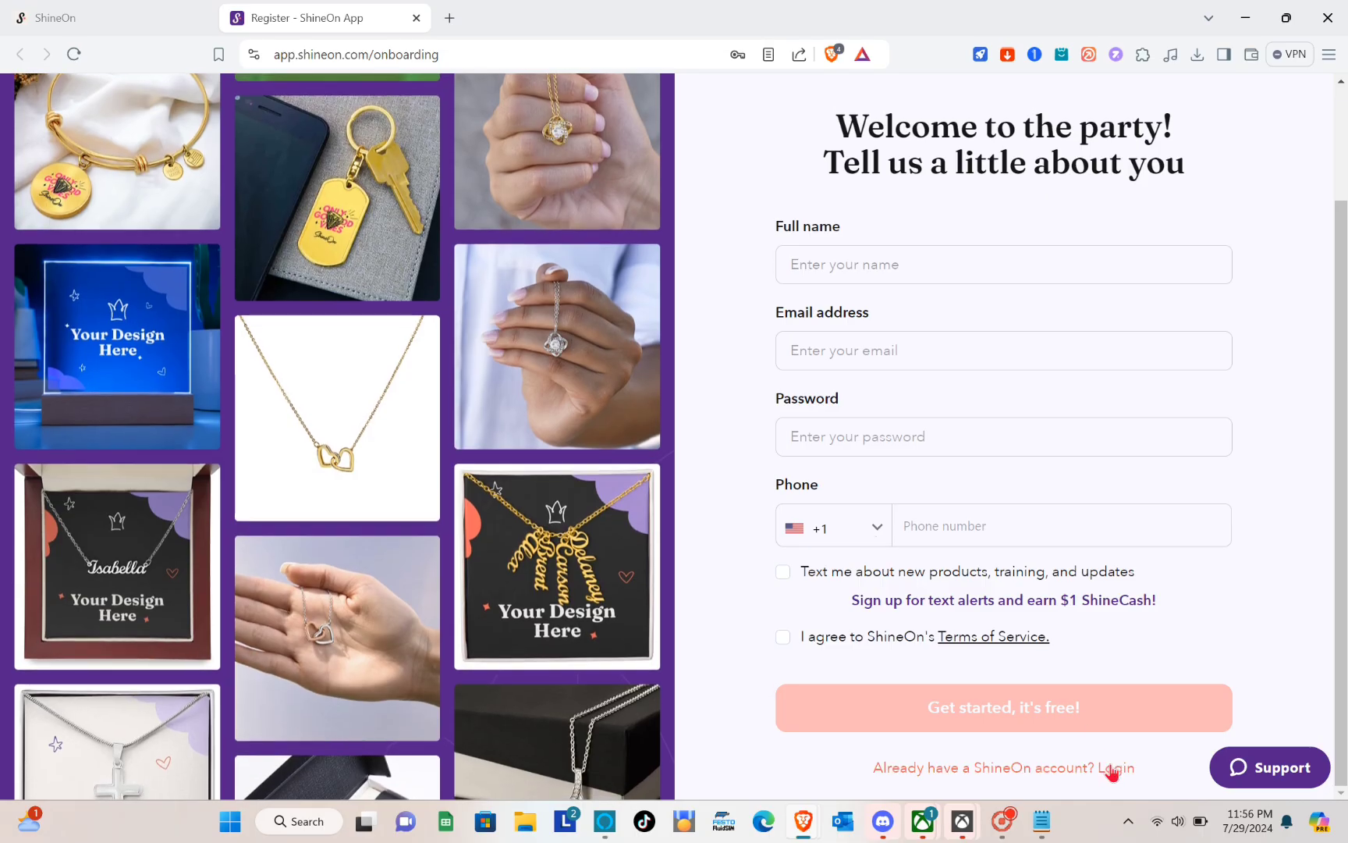
pyautogui.click(944, 703)
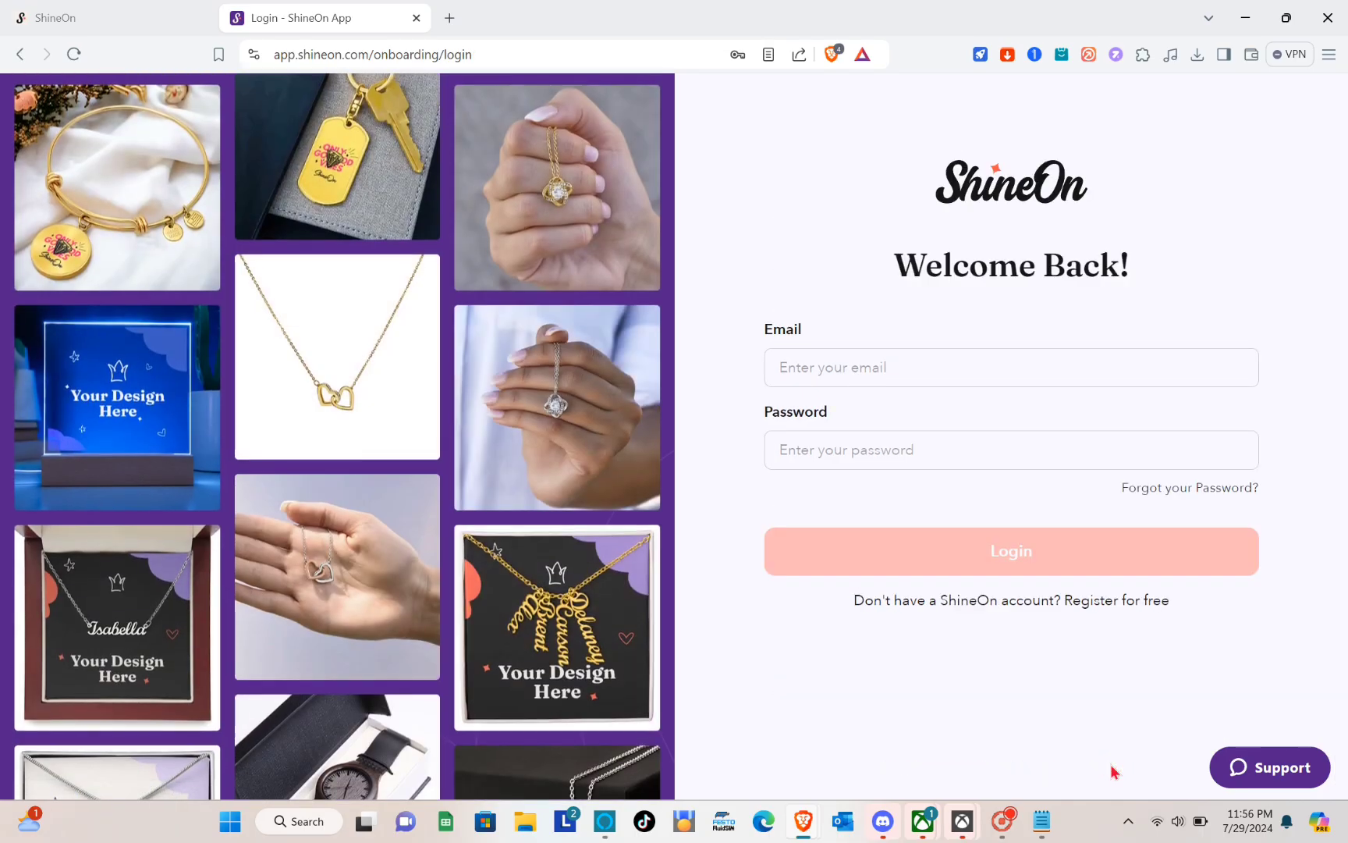
pyautogui.click(876, 353)
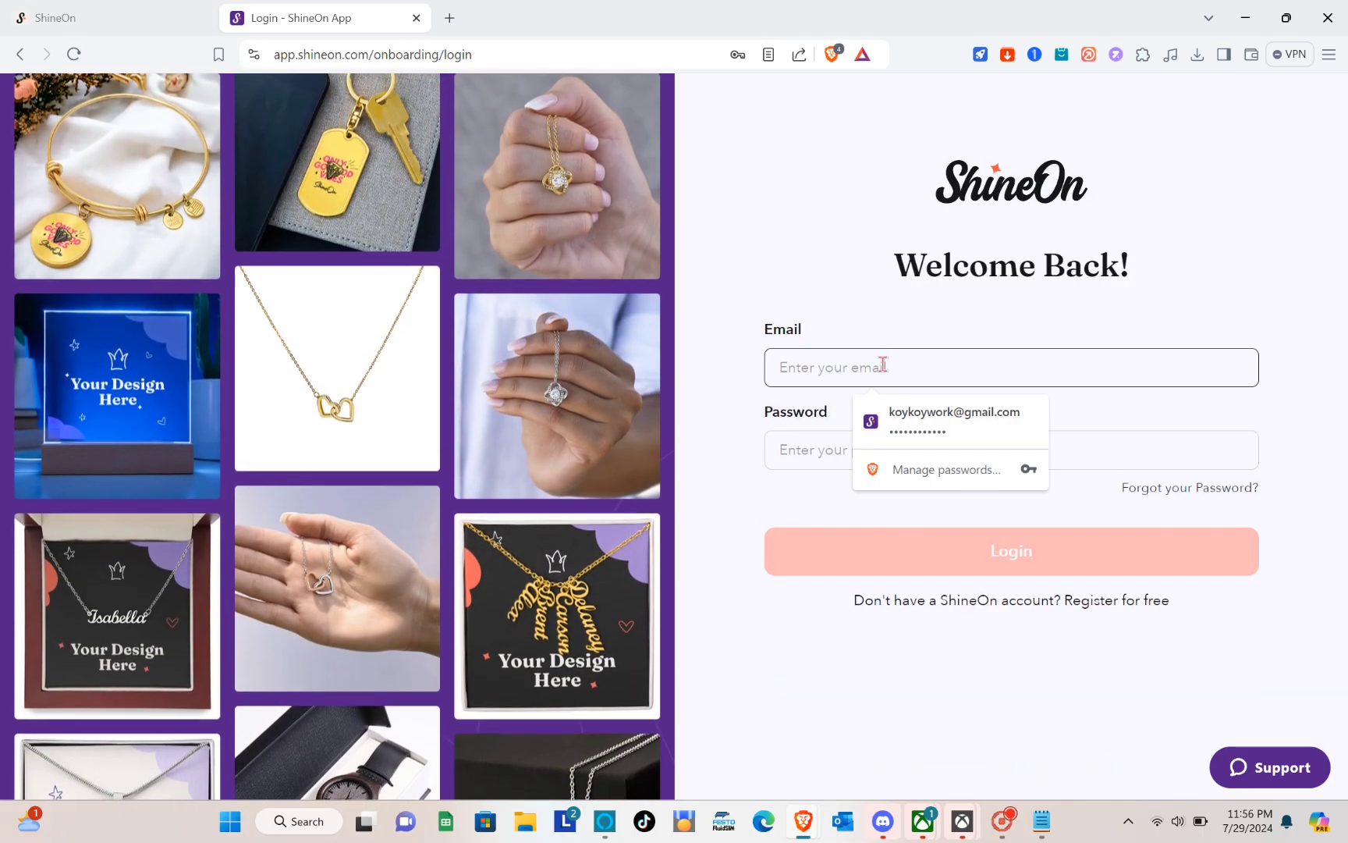
pyautogui.click(935, 430)
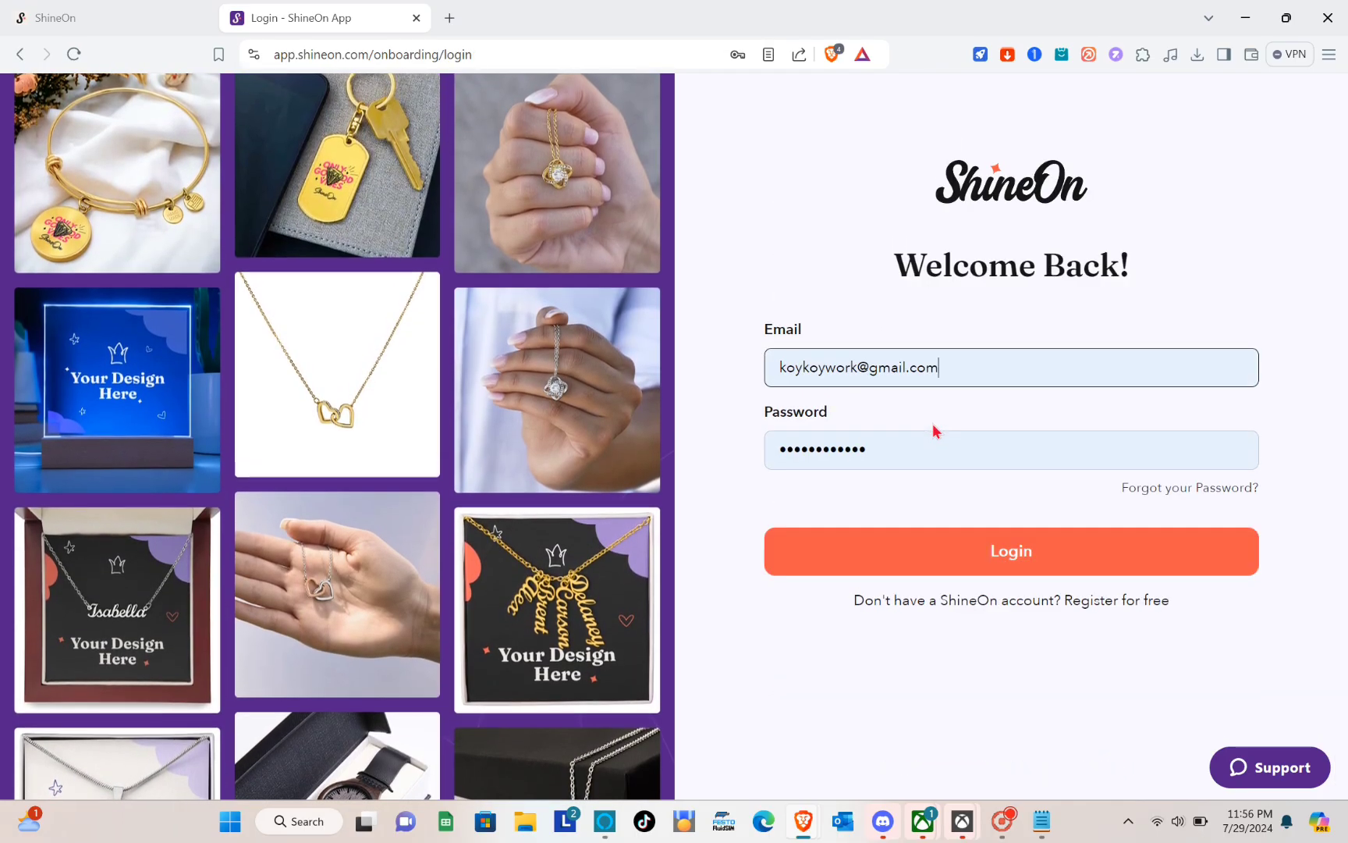
pyautogui.click(971, 551)
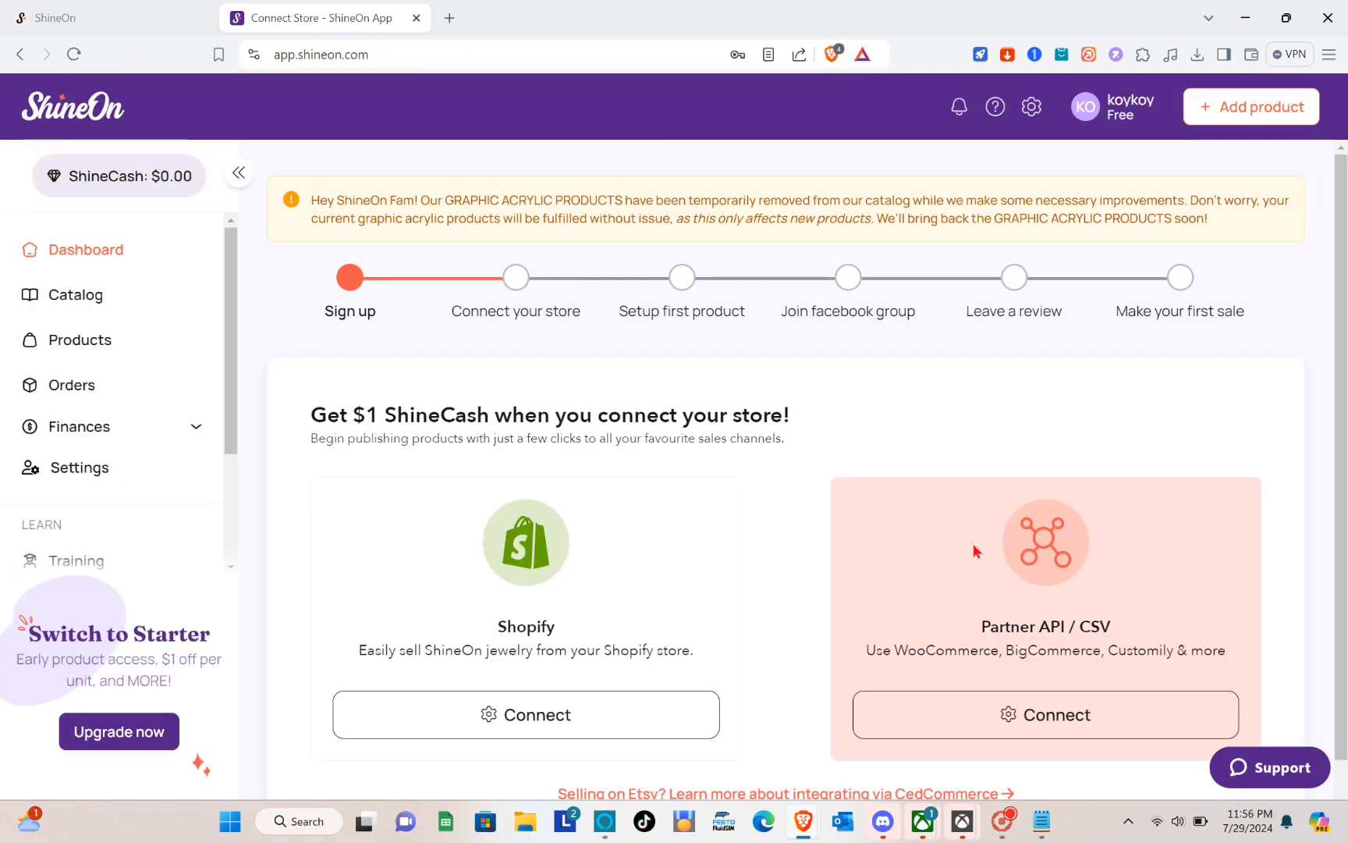
# Connect the Shopify store by installing the ShineOn: Print On Demand app with the existing Shopify account.
pyautogui.scroll(-1, 546, 484)
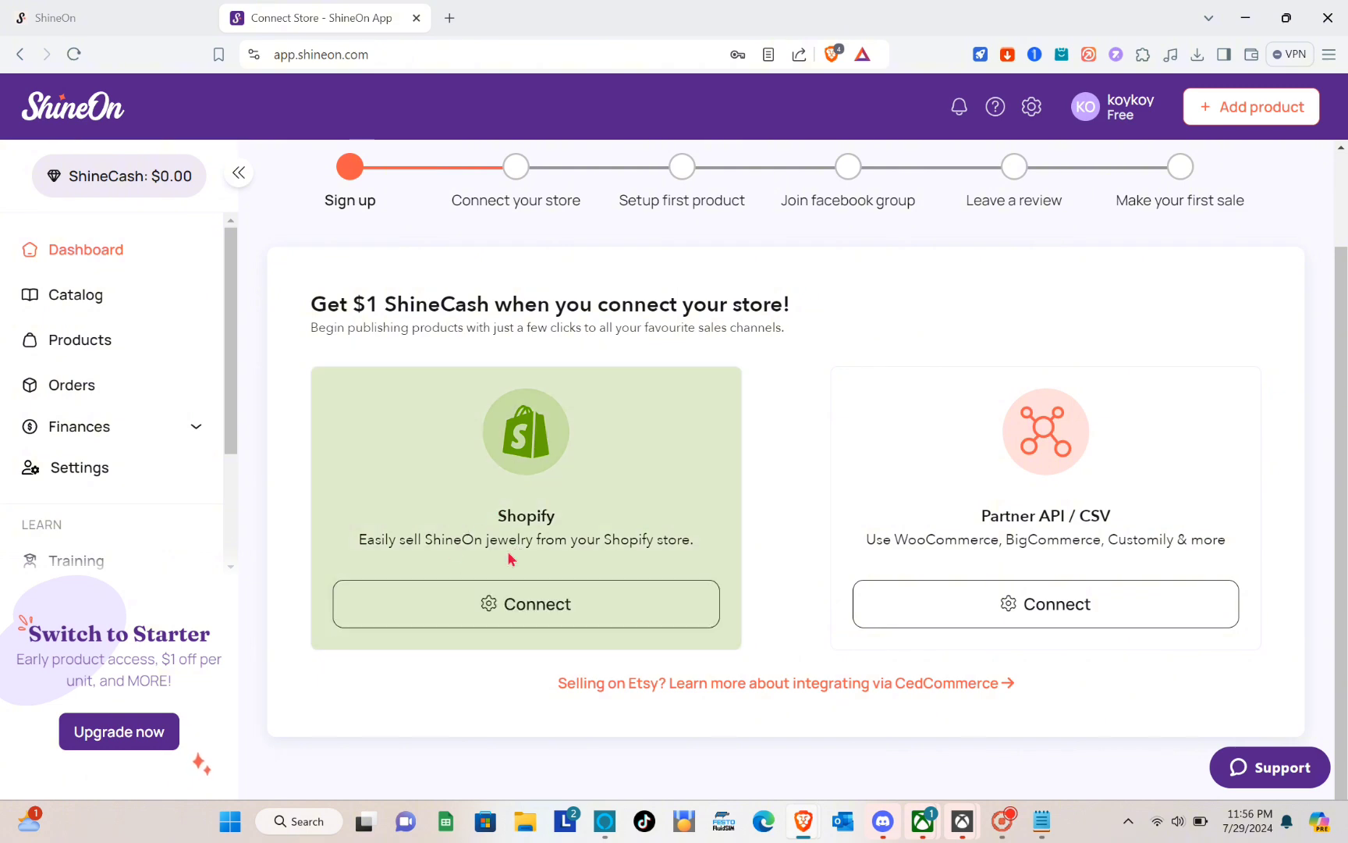
pyautogui.click(540, 612)
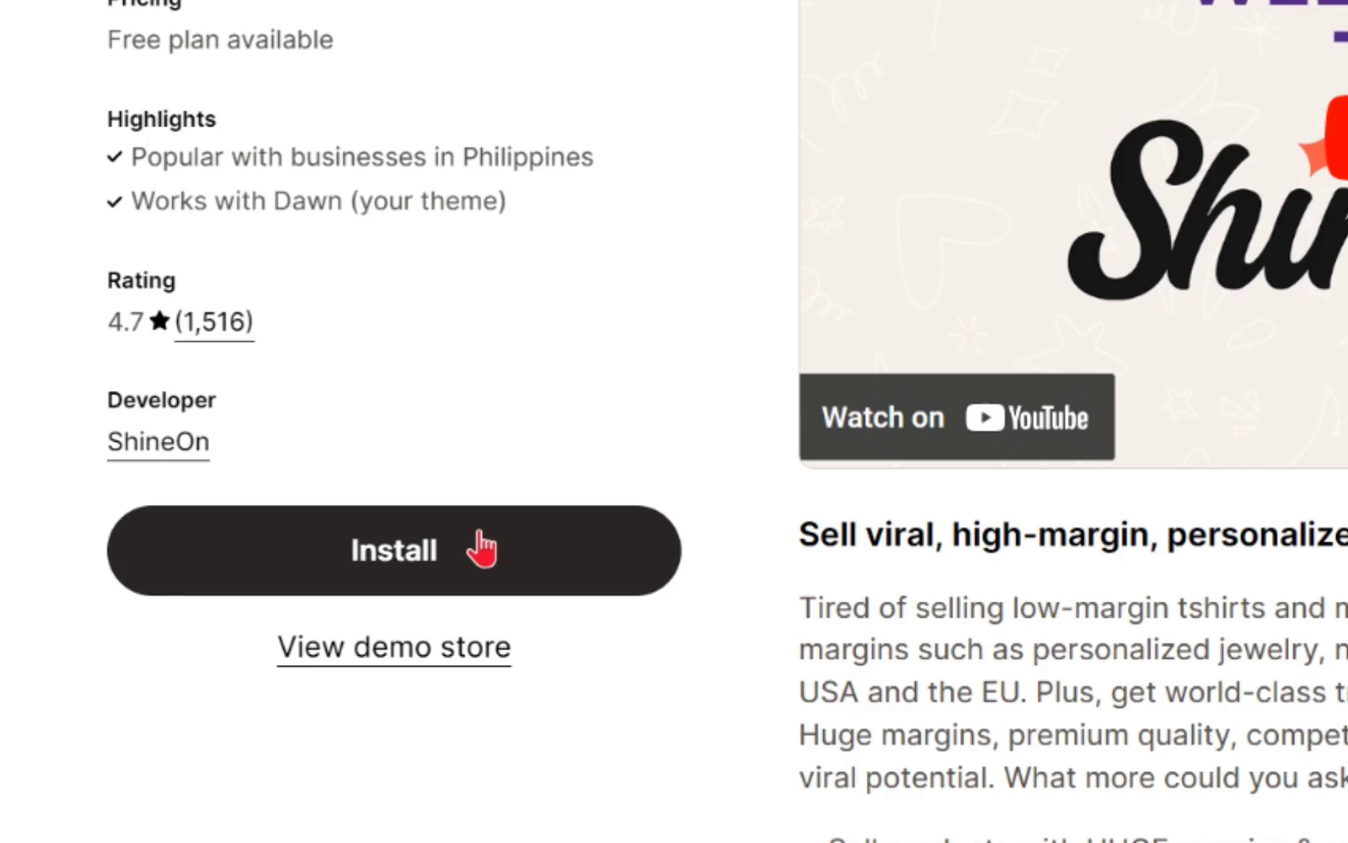
pyautogui.click(244, 547)
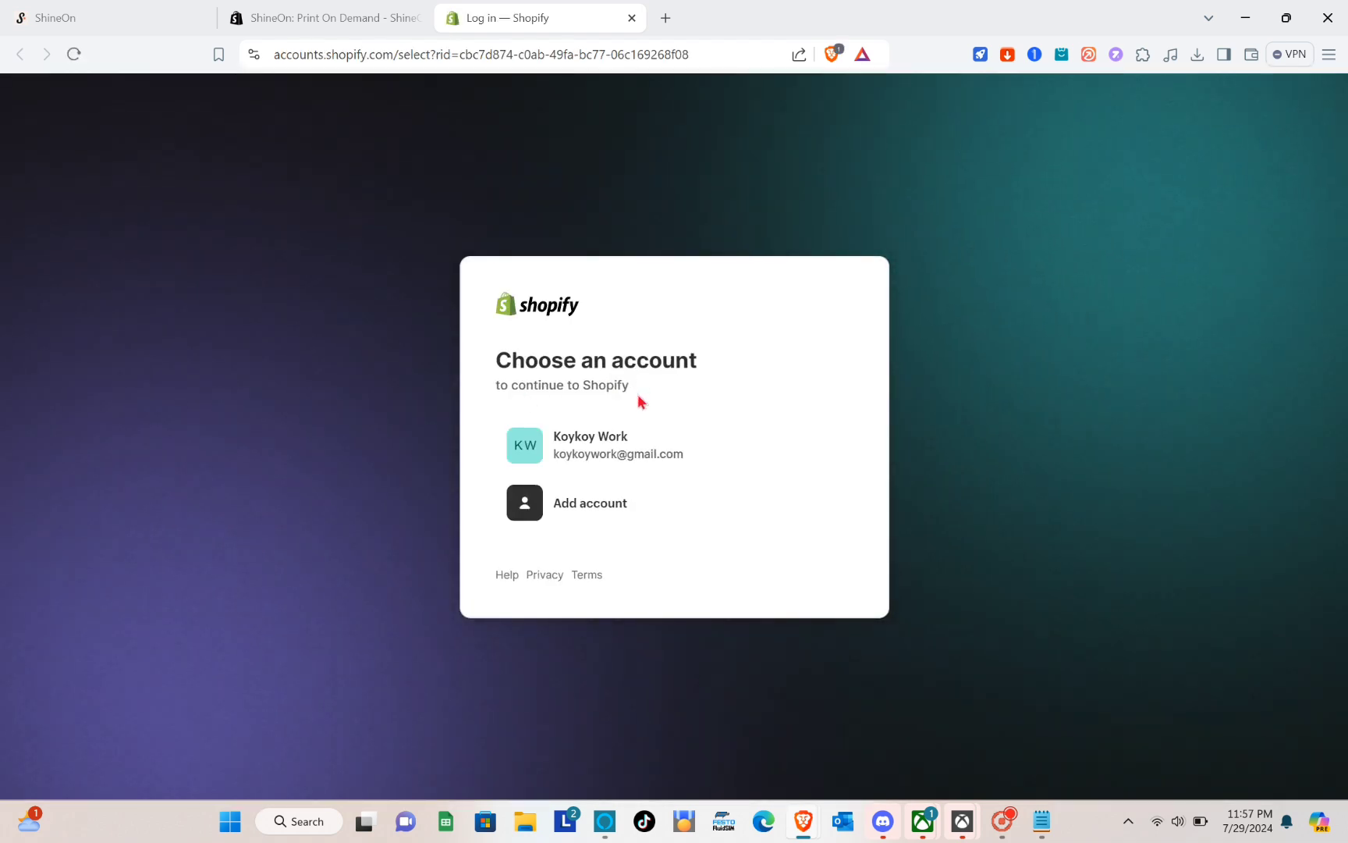
pyautogui.click(640, 442)
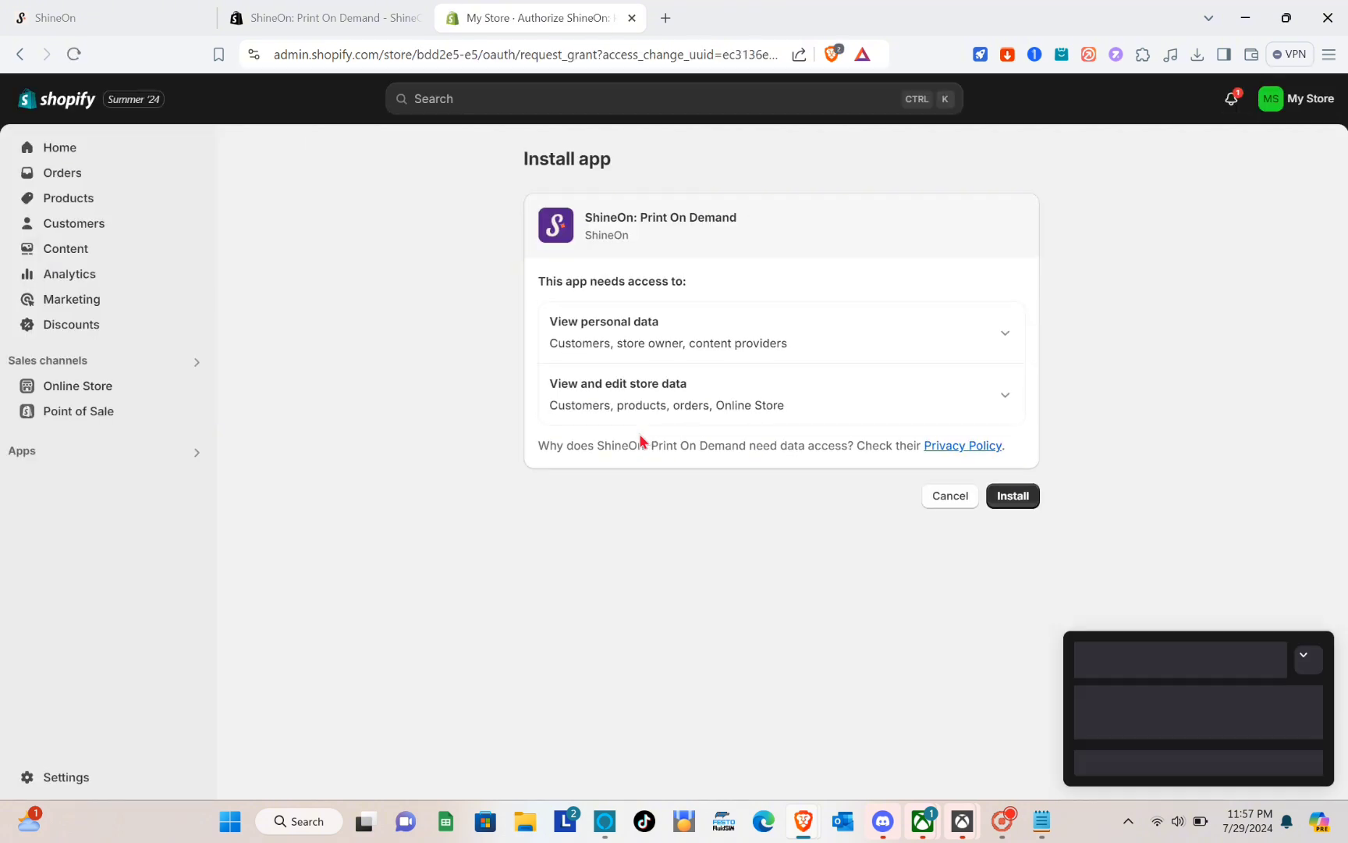
pyautogui.click(1013, 497)
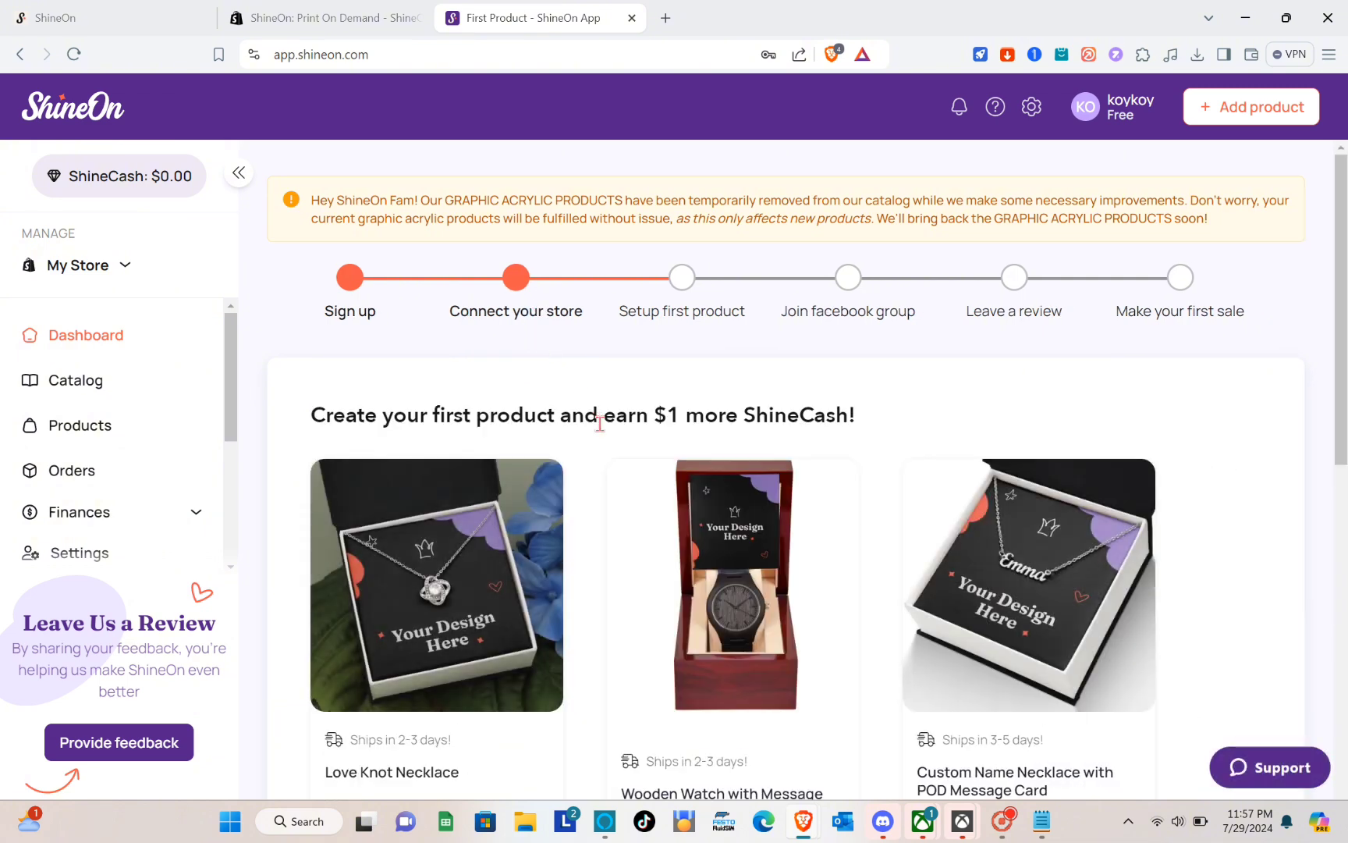
# Review the suggested first products and start a new listing from the Custom Name Necklace with POD Message Card.
pyautogui.scroll(-3, 600, 424)
pyautogui.scroll(3, 600, 424)
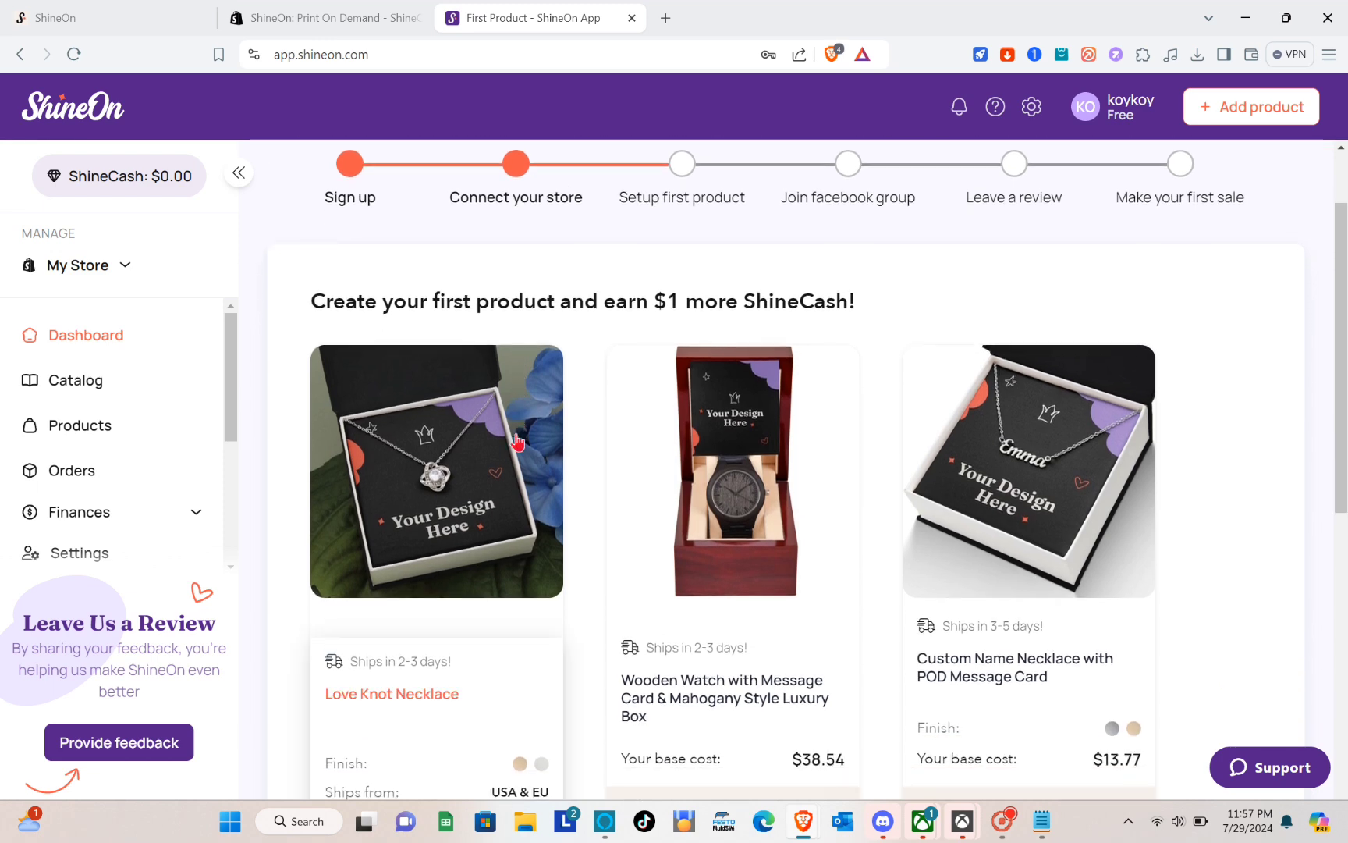
pyautogui.scroll(-4, 517, 442)
pyautogui.scroll(-5, 782, 398)
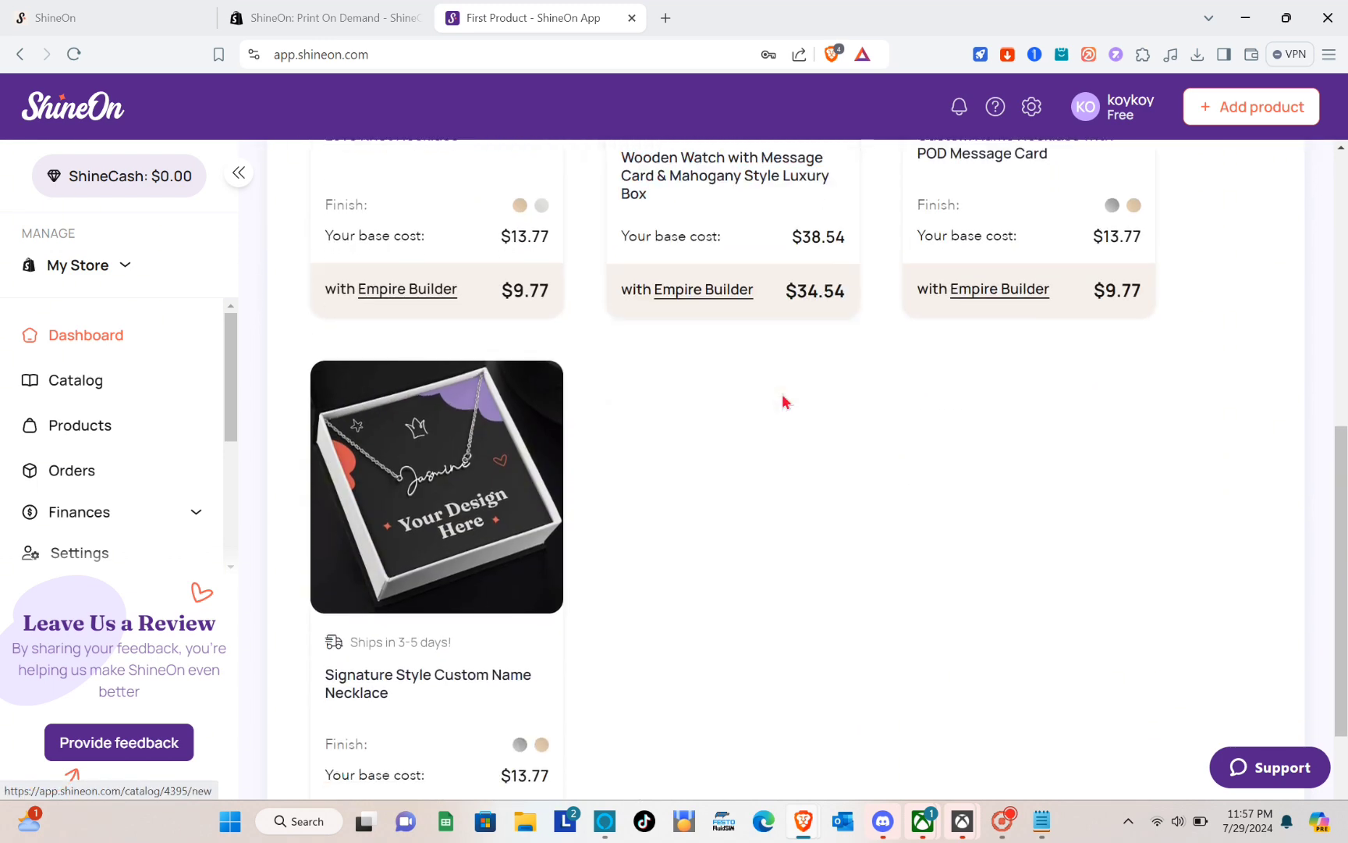
pyautogui.scroll(4, 782, 393)
pyautogui.scroll(2, 781, 401)
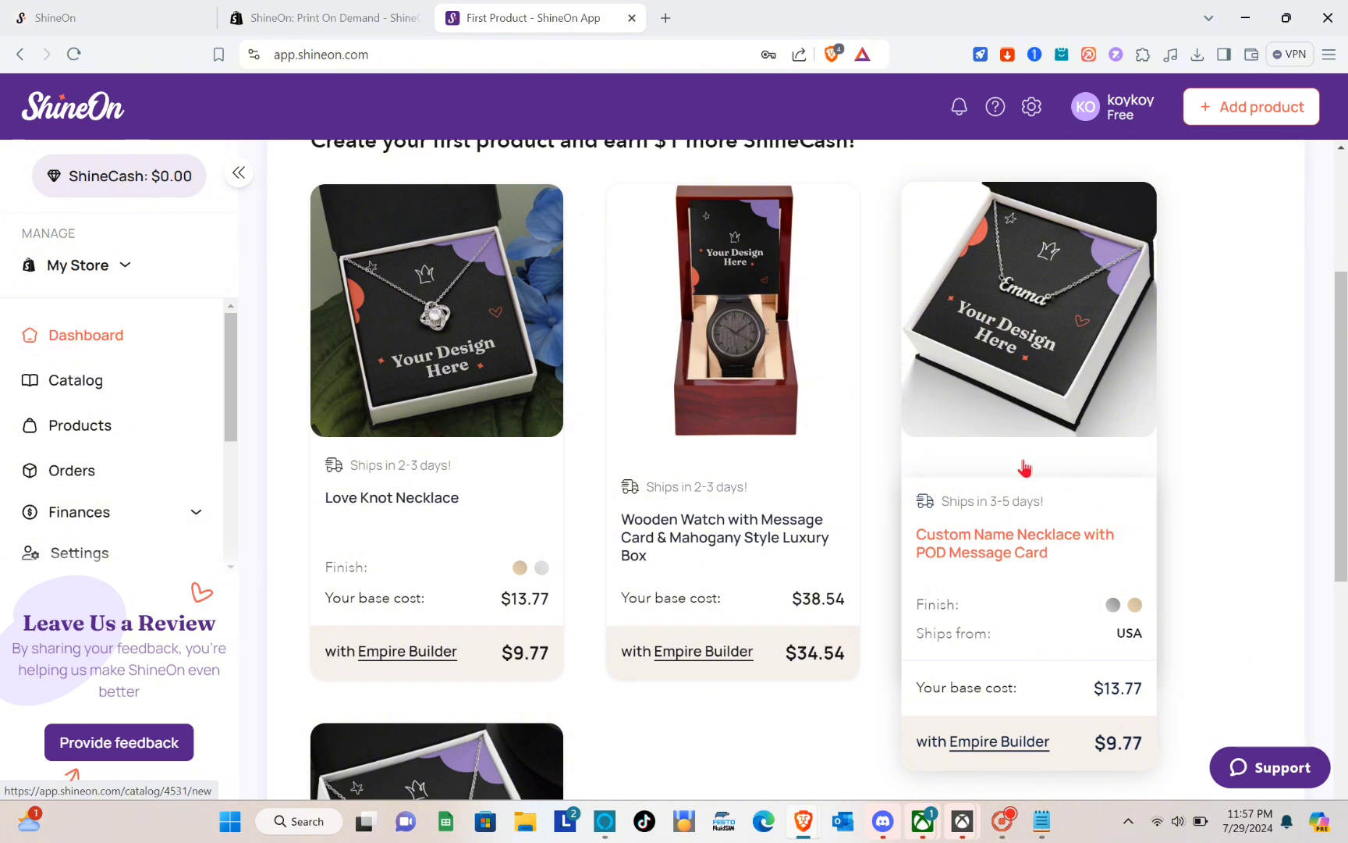
pyautogui.scroll(-3, 975, 487)
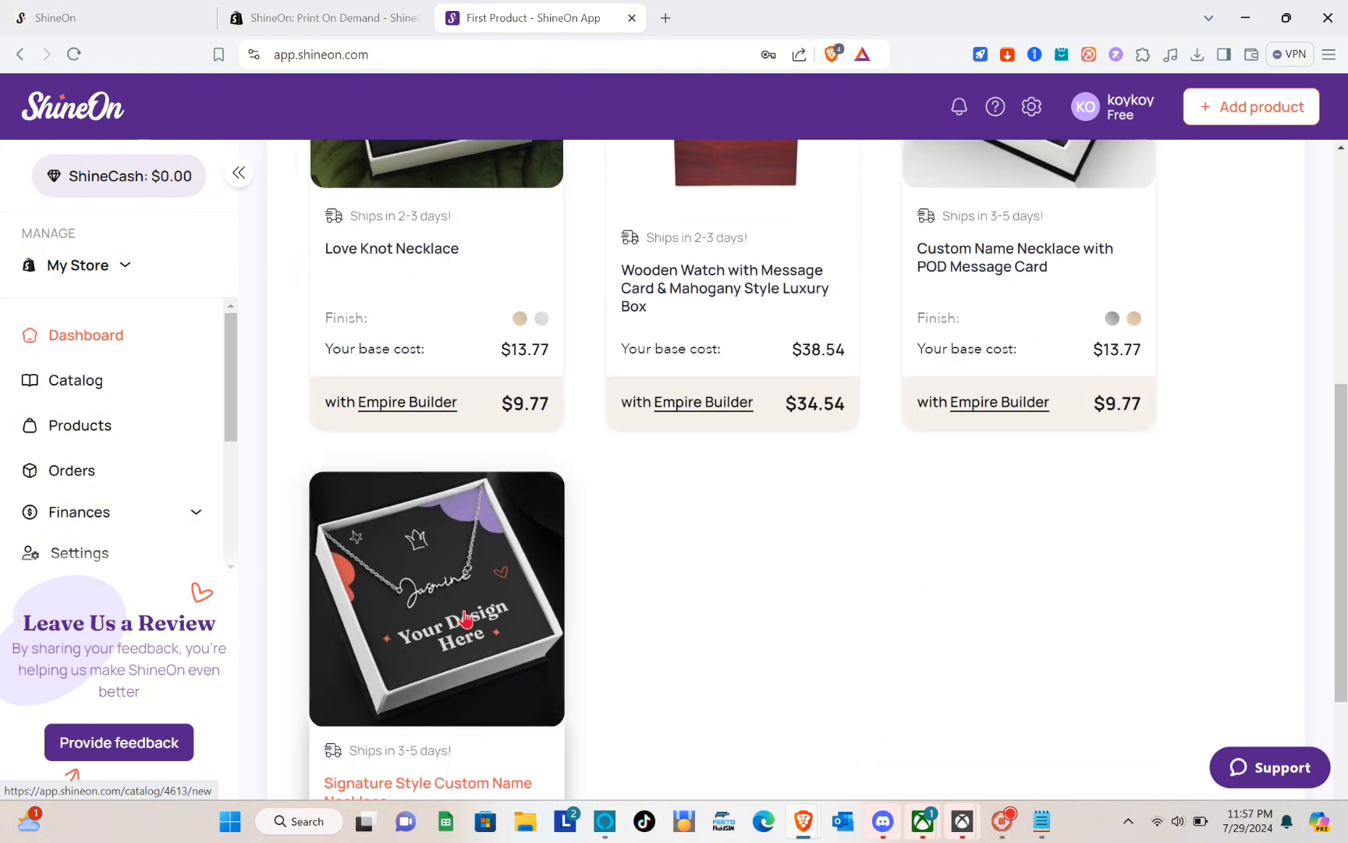
pyautogui.scroll(-2, 466, 593)
pyautogui.scroll(6, 703, 437)
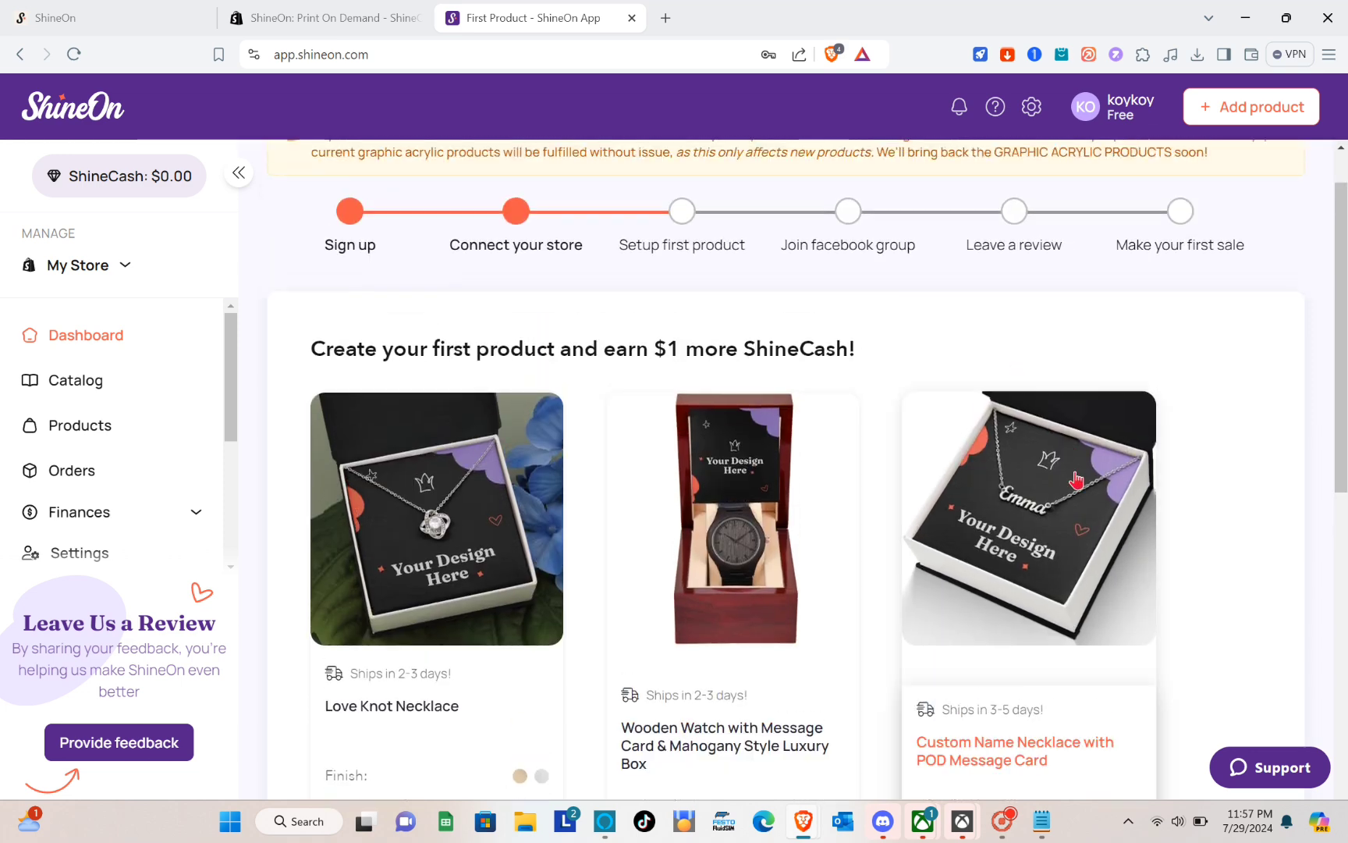
pyautogui.click(1070, 479)
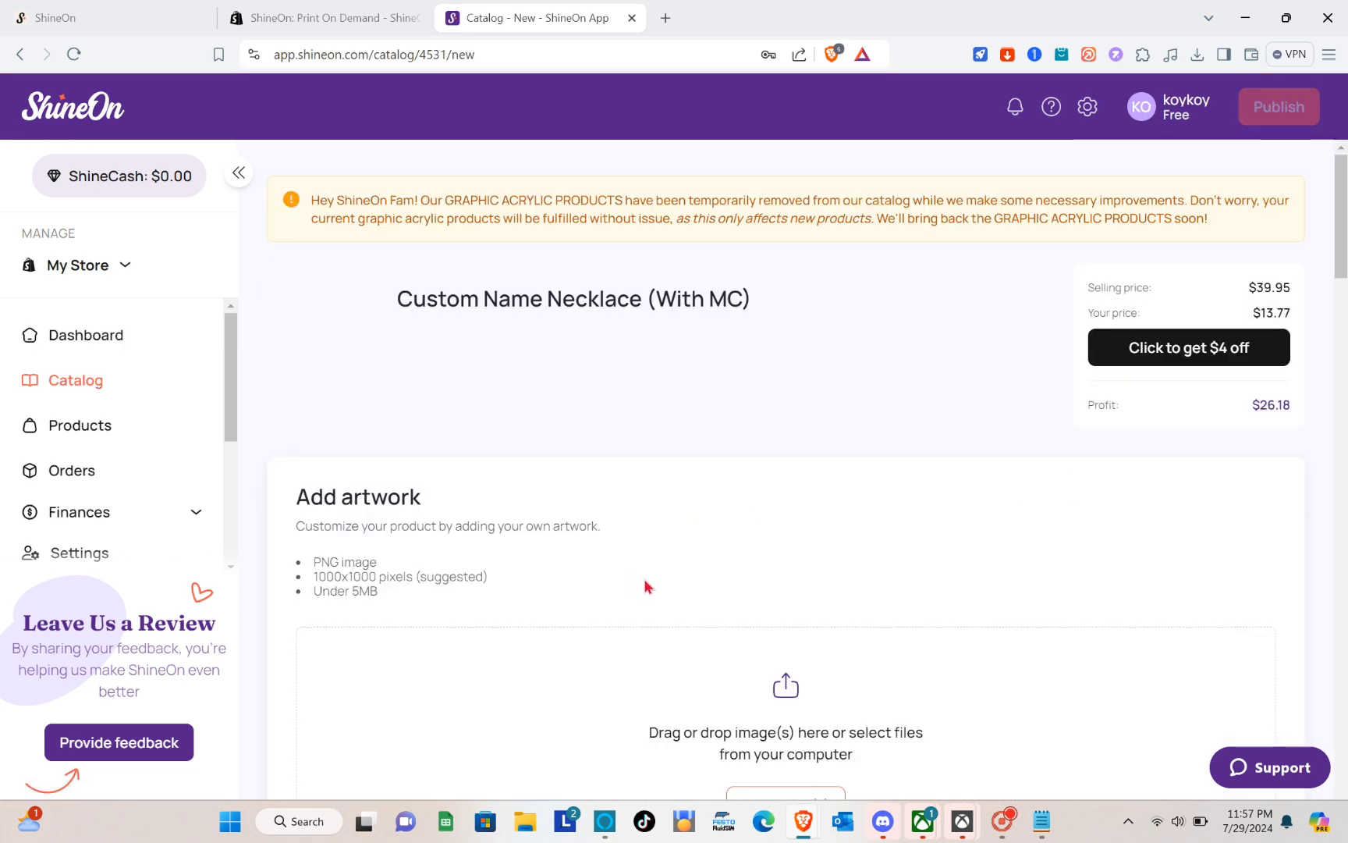
# Upload the gray SHINE ON image from the computer as the necklace's artwork.
pyautogui.scroll(-4, 644, 585)
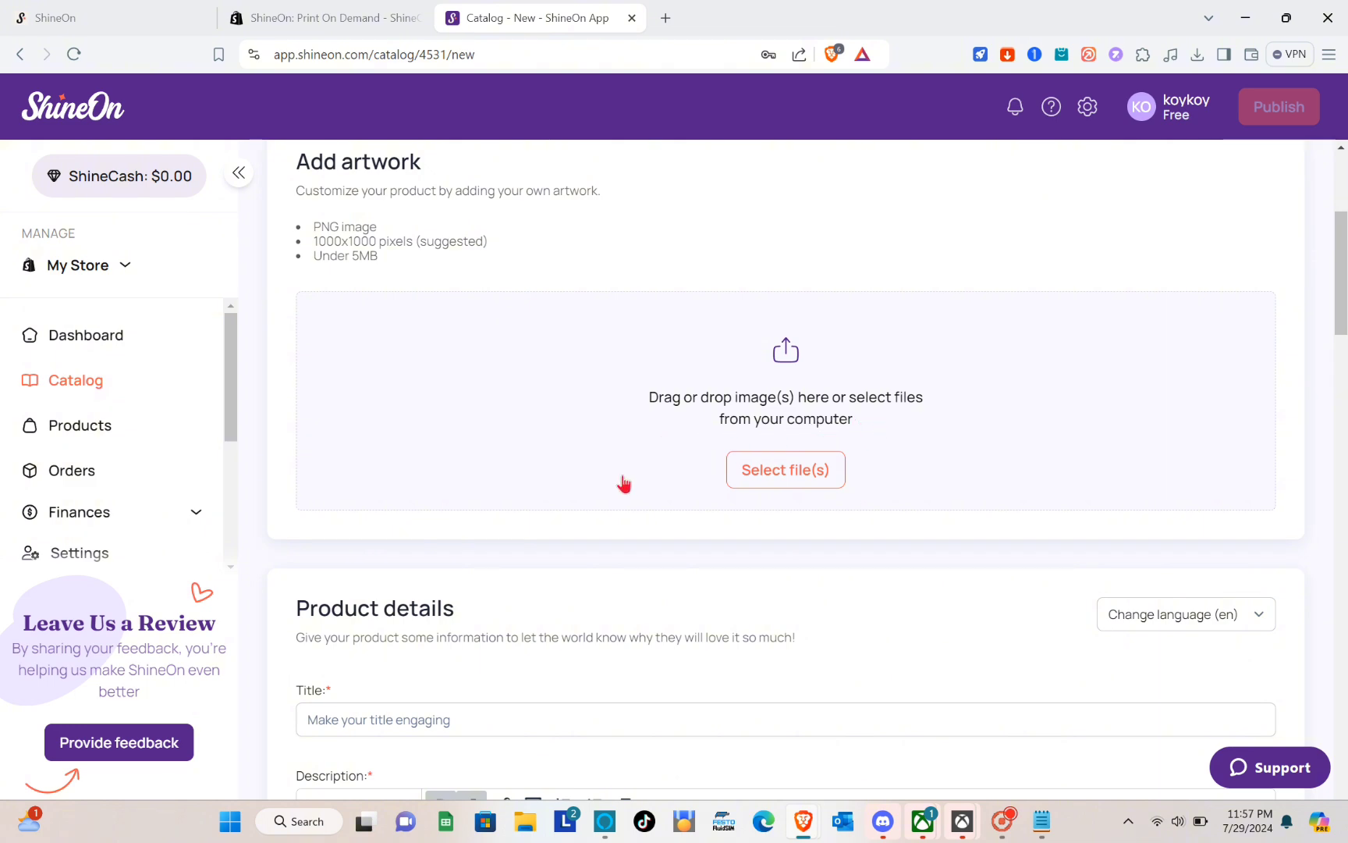
pyautogui.scroll(1, 623, 484)
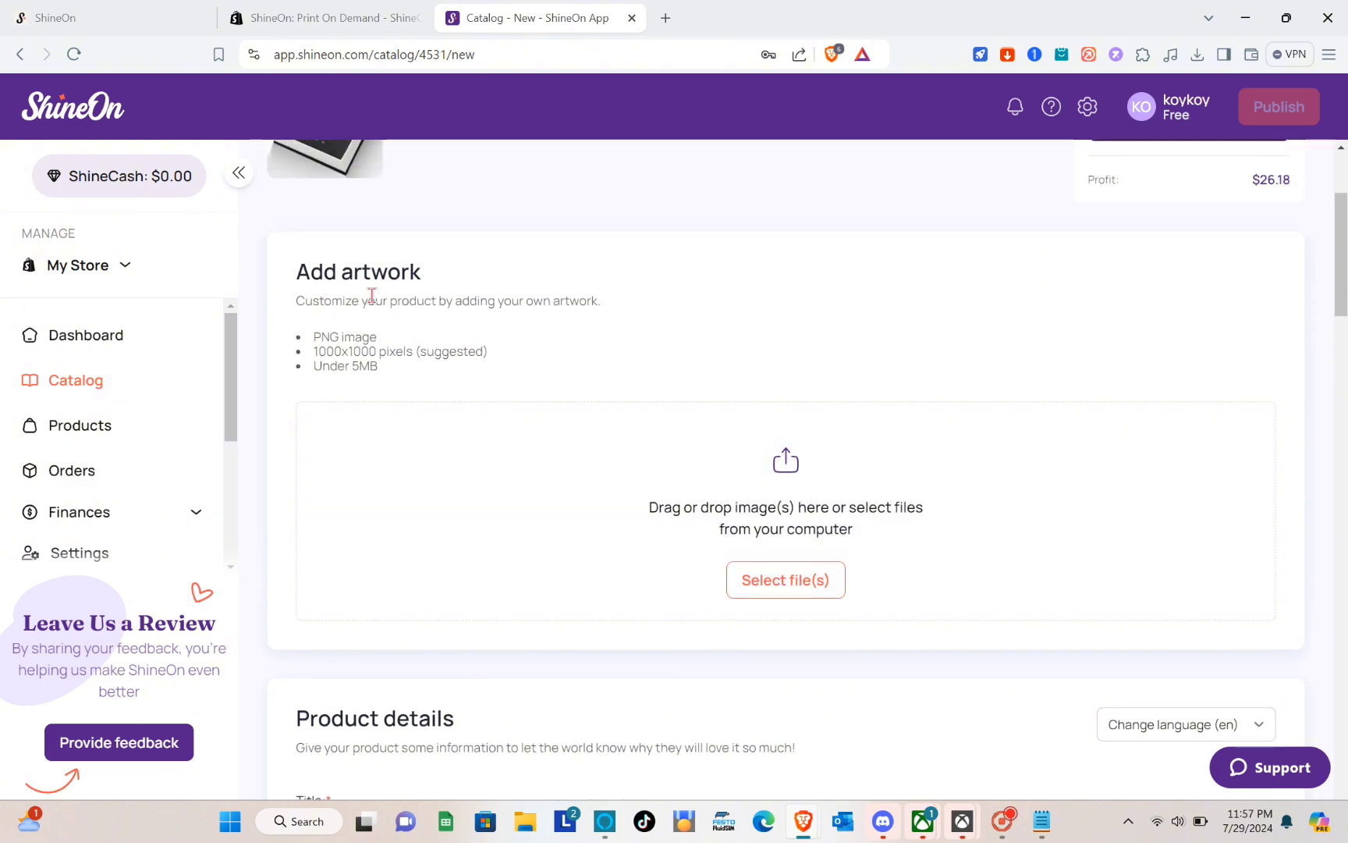
pyautogui.scroll(1, 536, 305)
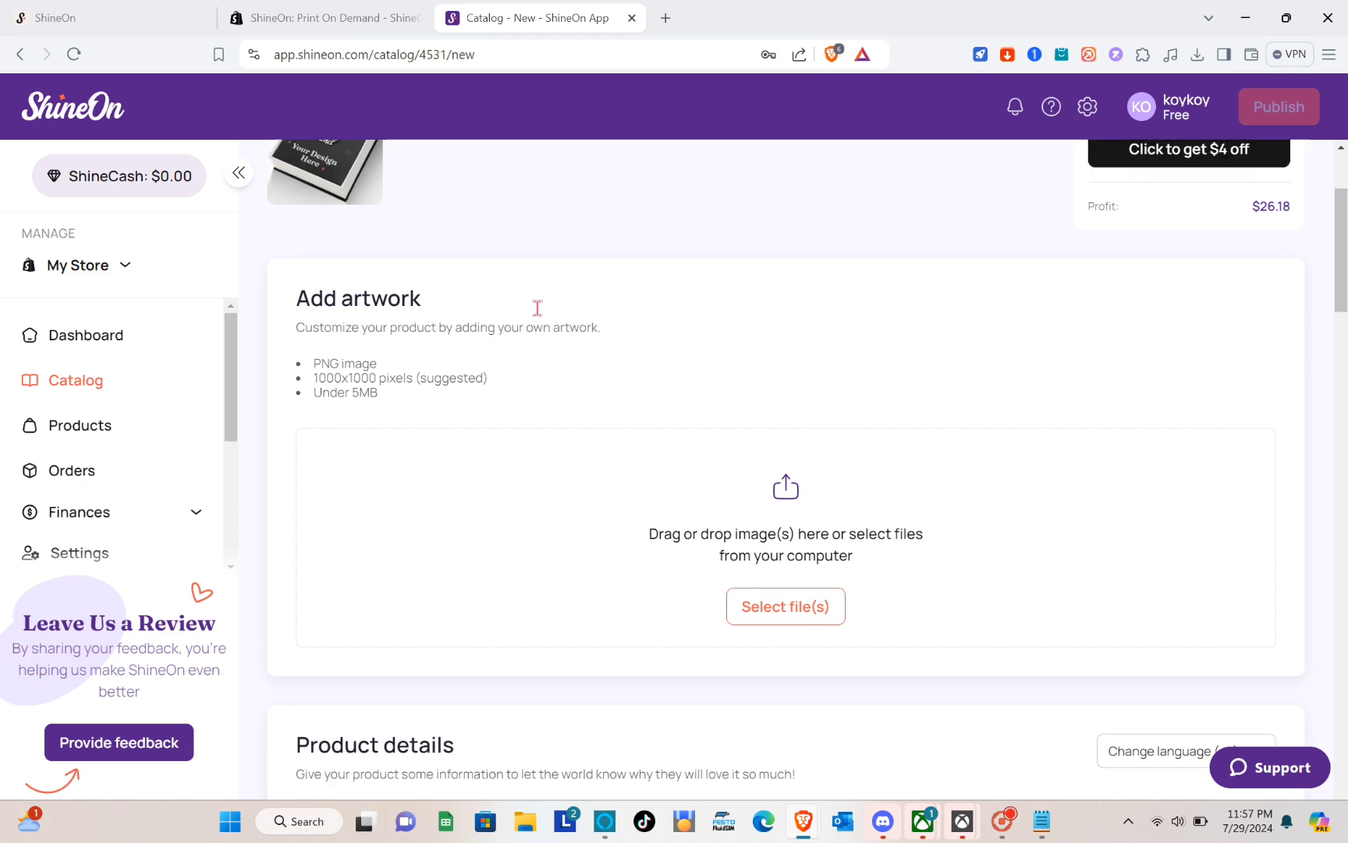
pyautogui.scroll(-4, 538, 313)
pyautogui.scroll(-2, 538, 315)
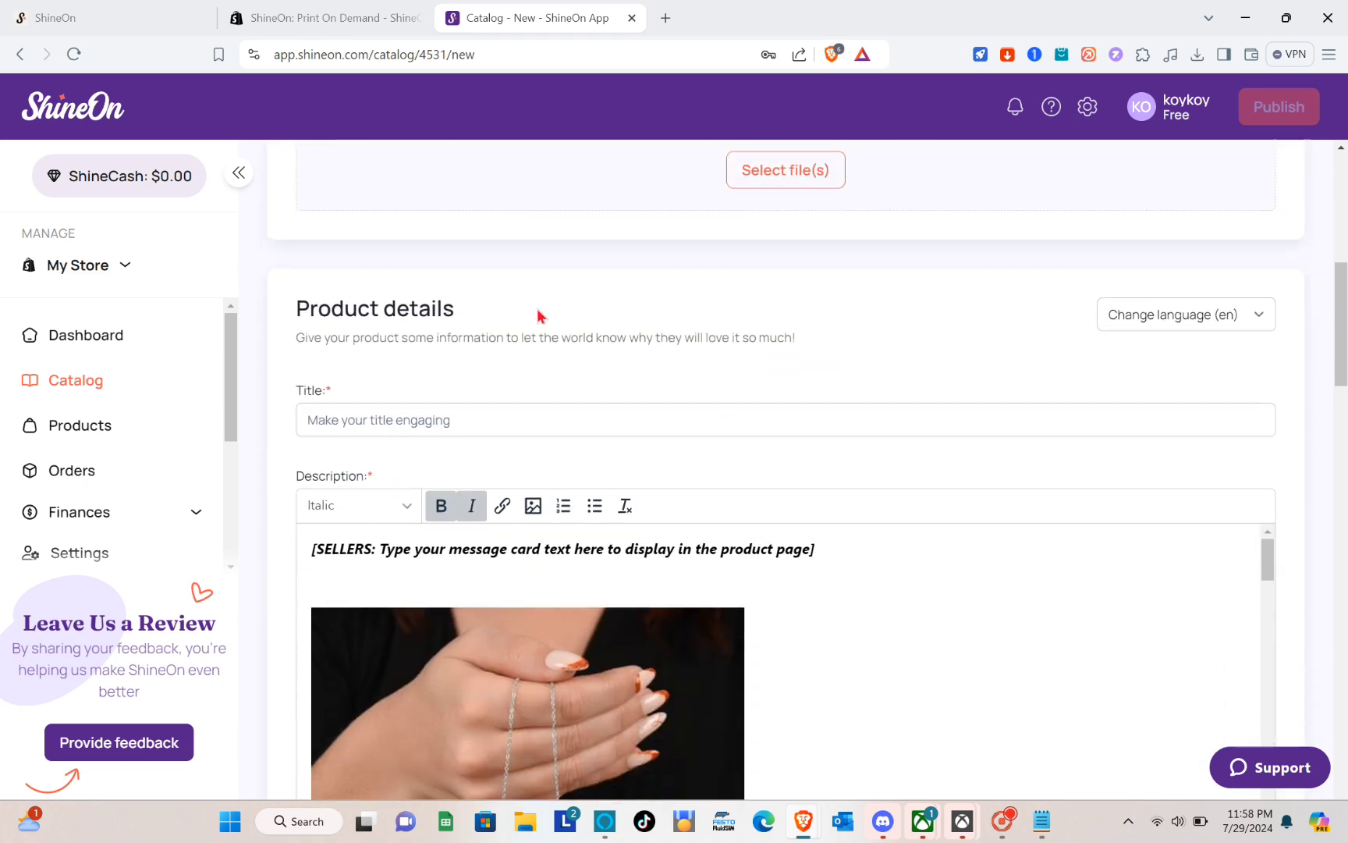
pyautogui.scroll(4, 538, 315)
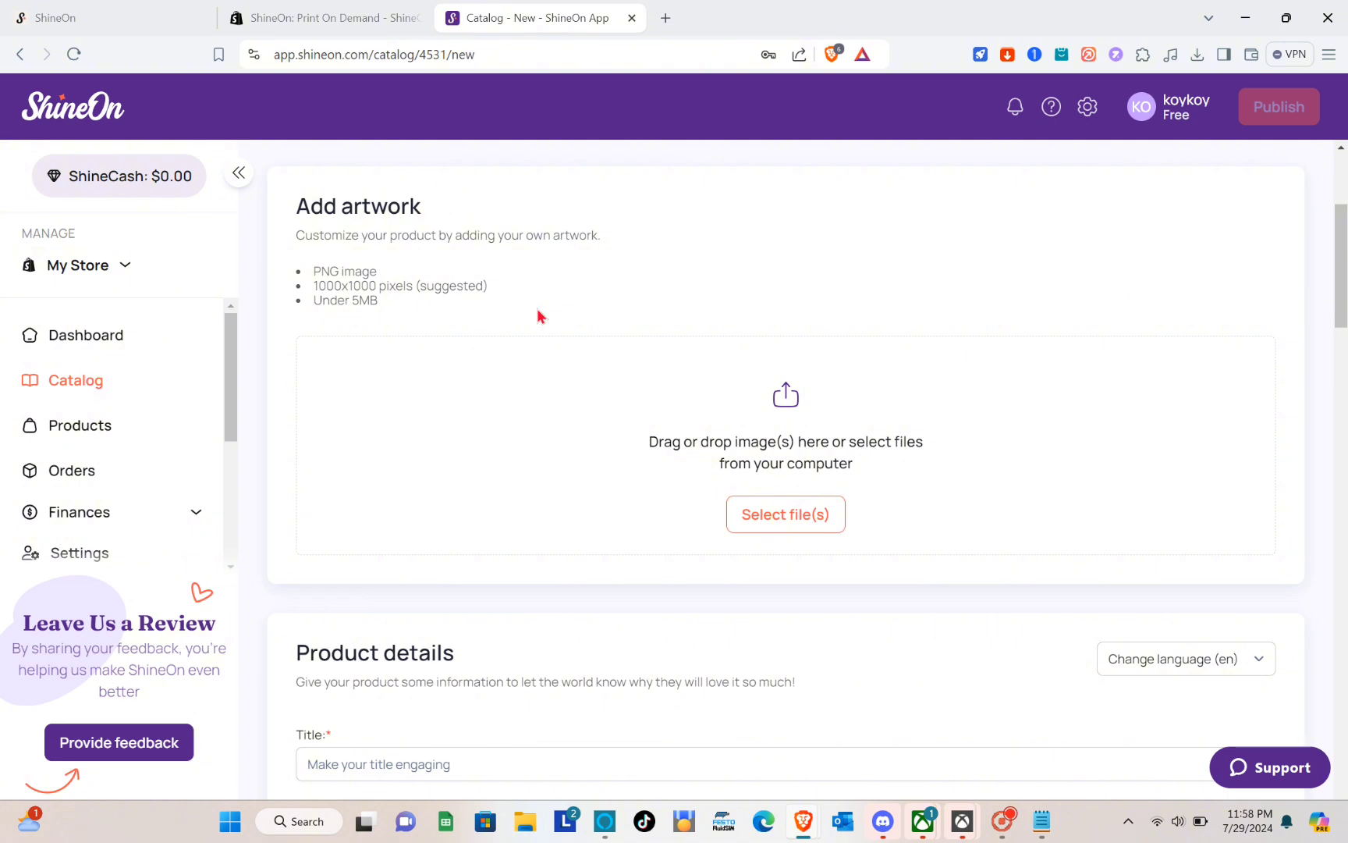
pyautogui.click(782, 513)
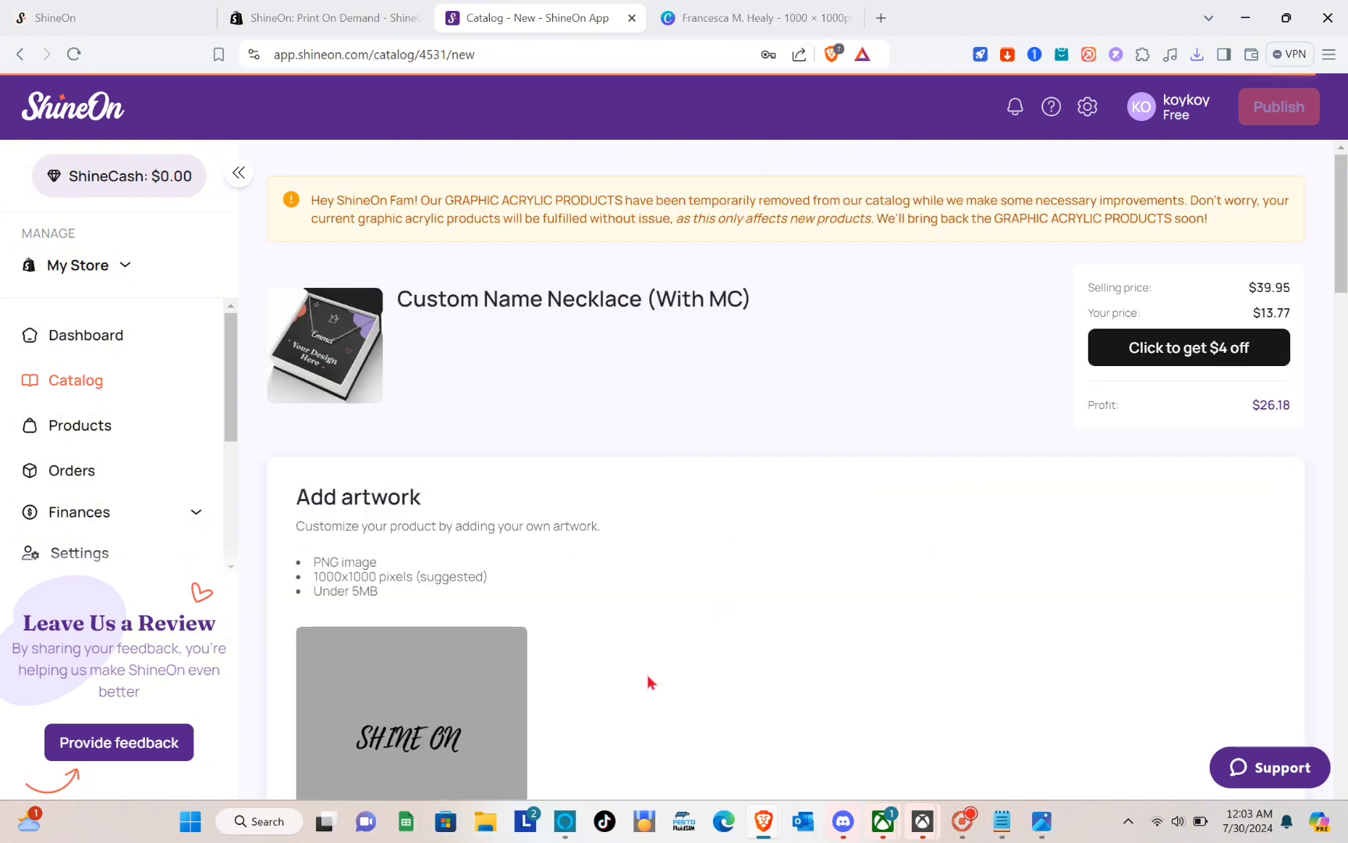
# Check the uploaded artwork and its source design in Canva, and return to the ShineOn product page.
pyautogui.scroll(-3, 728, 515)
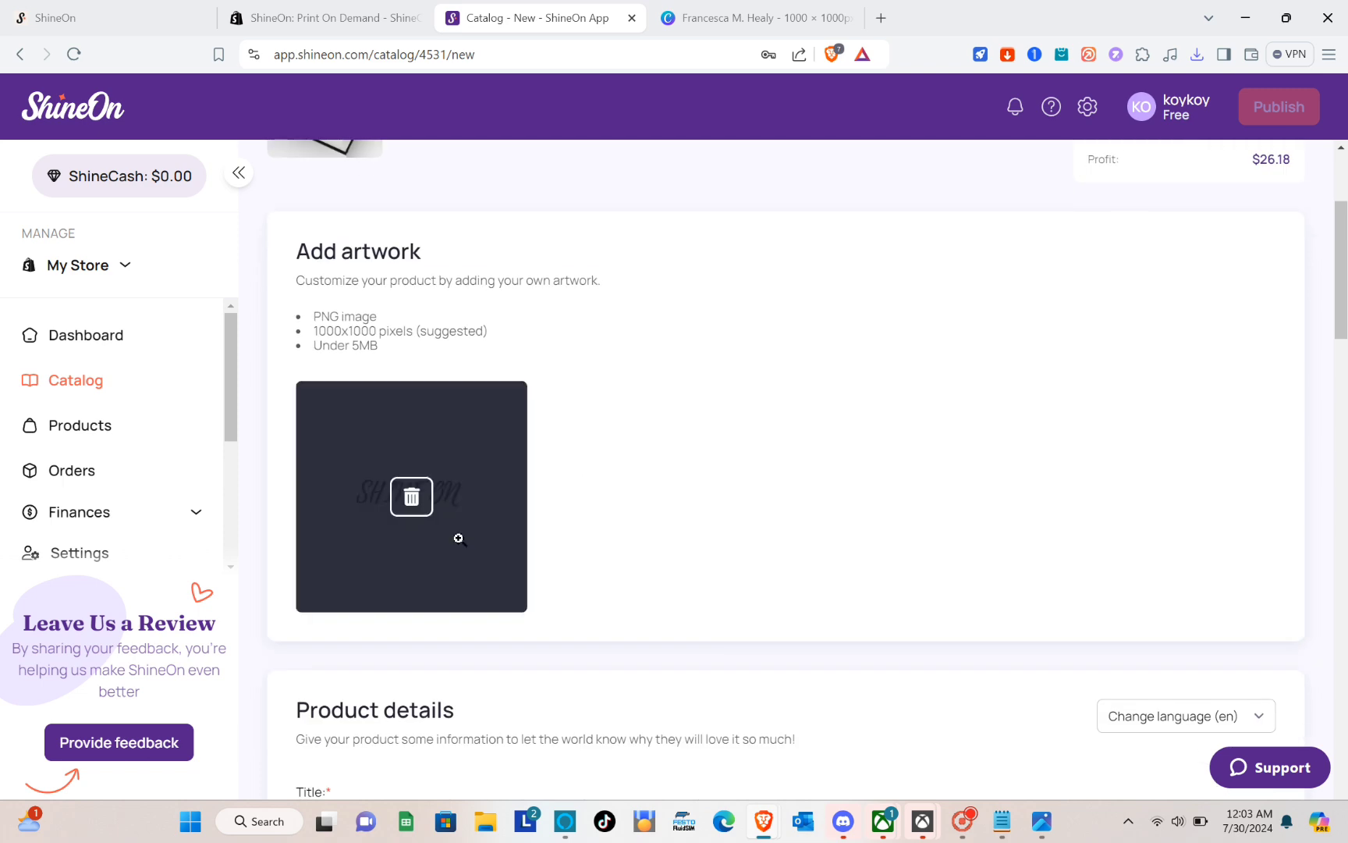
pyautogui.scroll(-1, 677, 510)
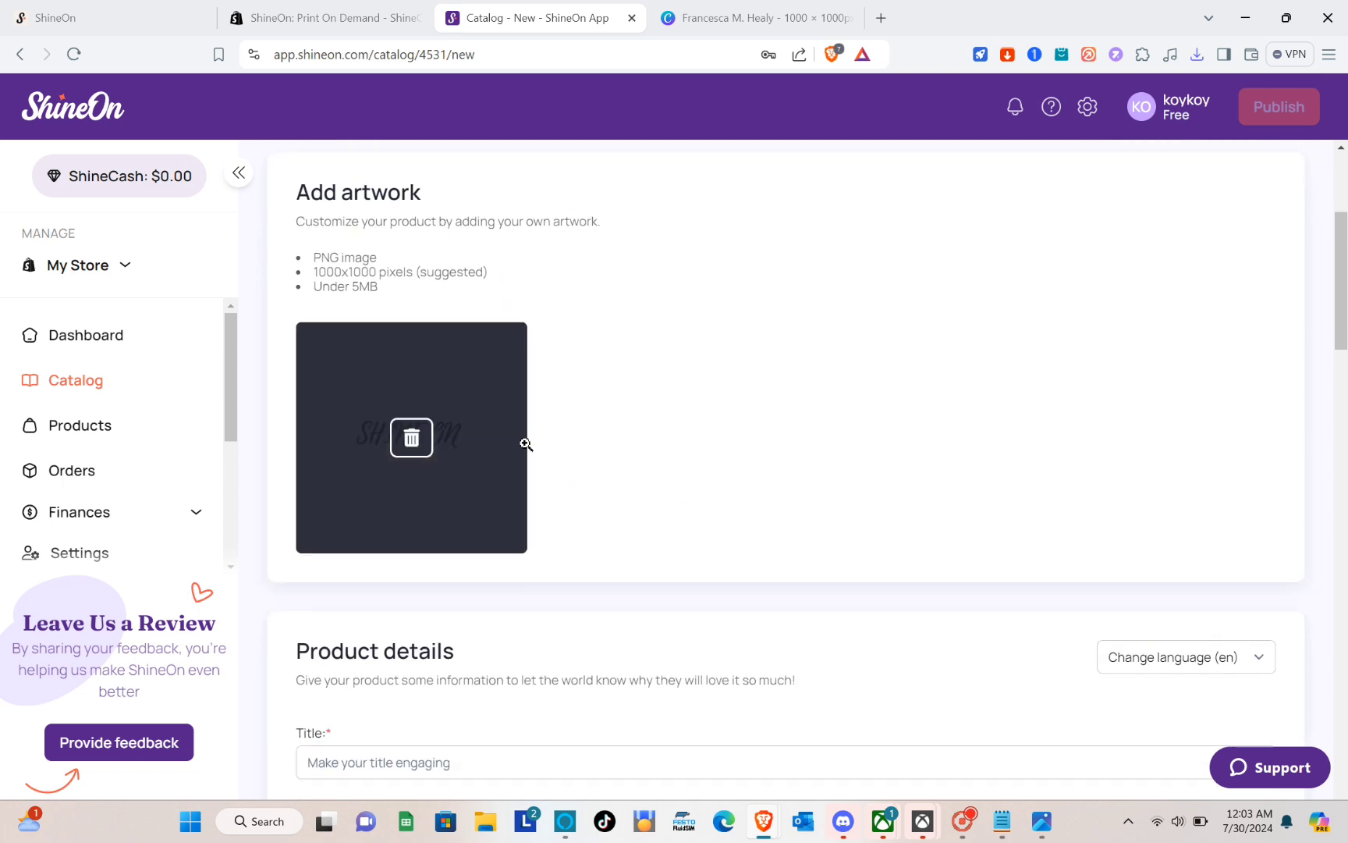
pyautogui.click(729, 16)
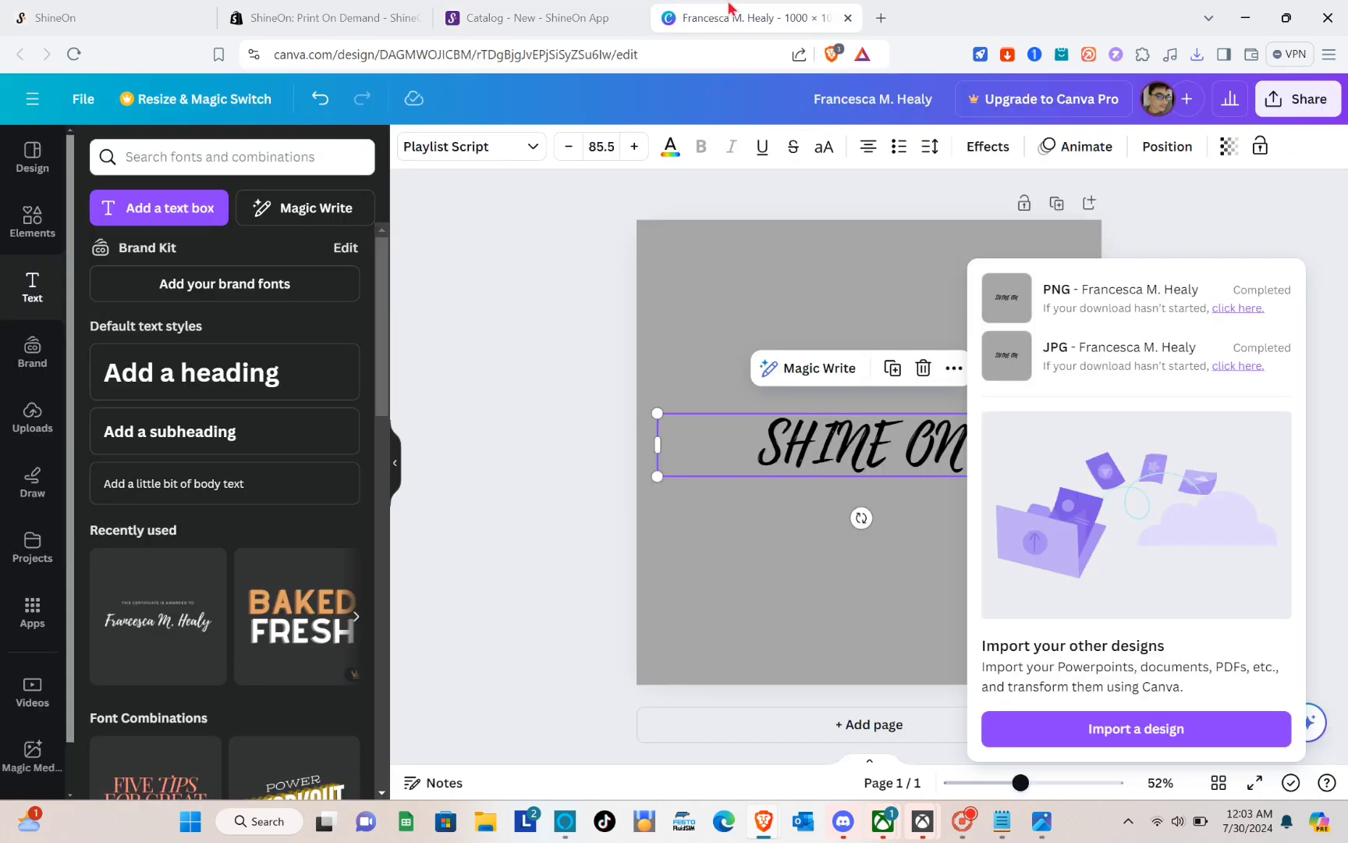
pyautogui.click(588, 313)
pyautogui.click(517, 16)
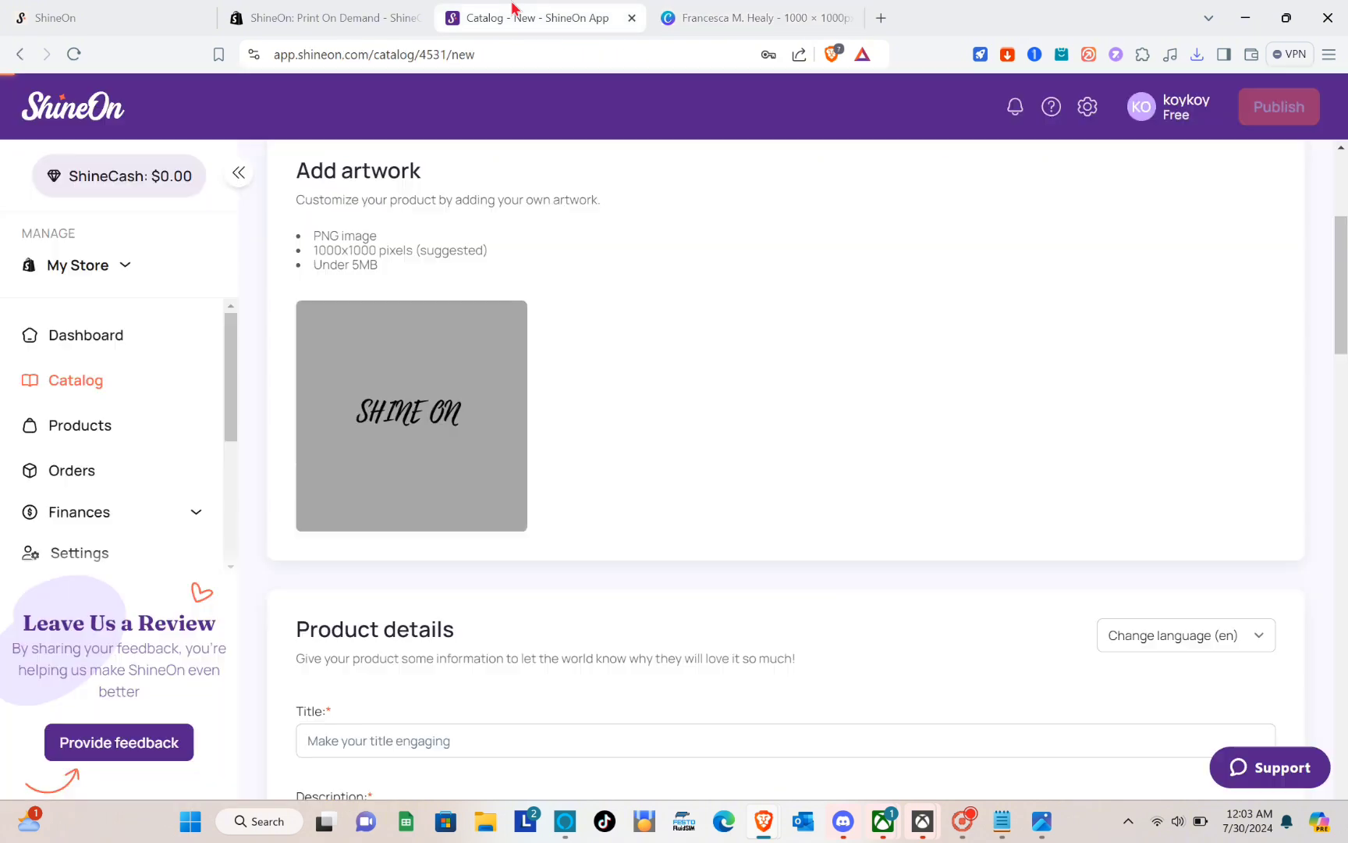
# Copy the product name without the "(With MC)" part and set the listing's title to "Custom Name Necklace".
pyautogui.scroll(-3, 429, 463)
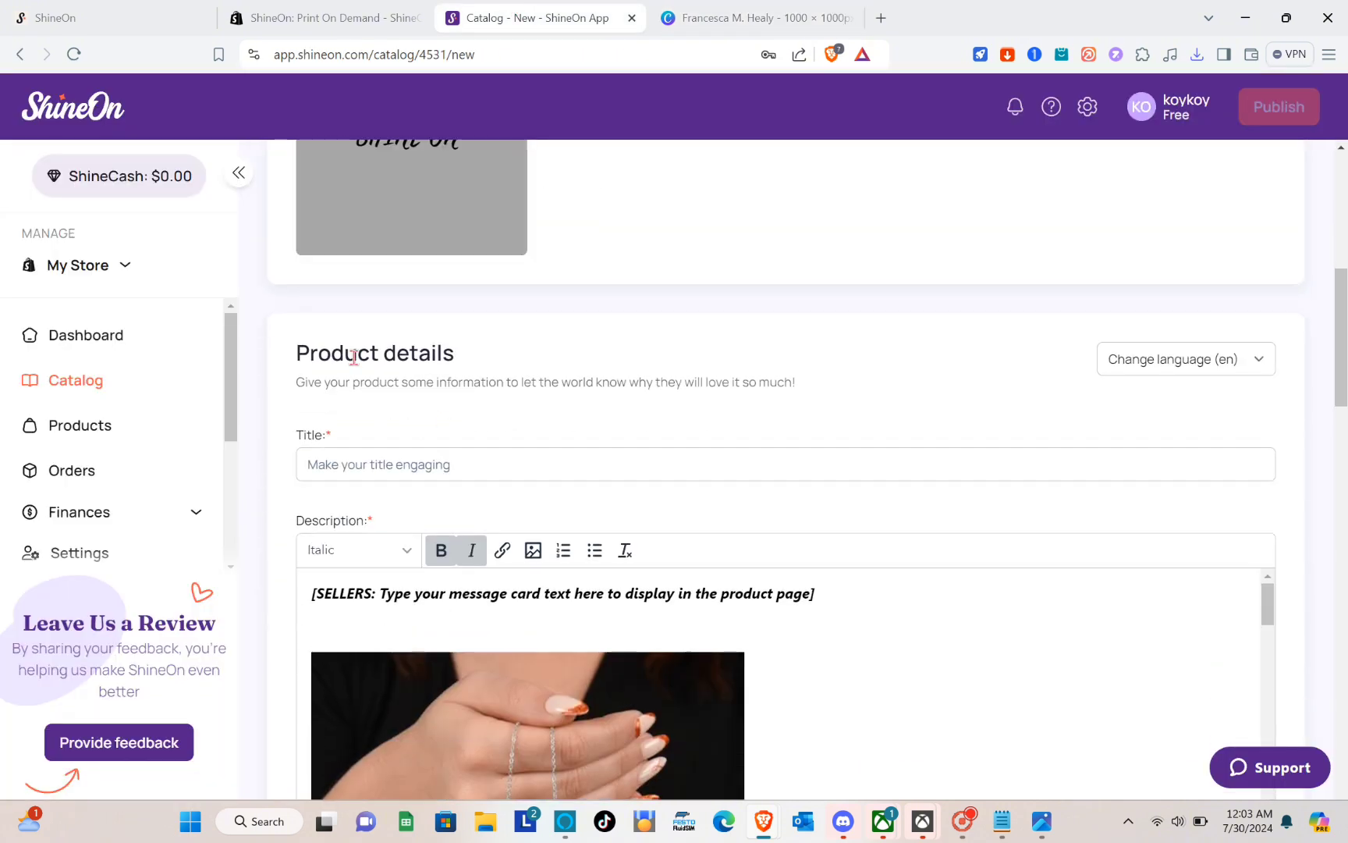
pyautogui.click(427, 466)
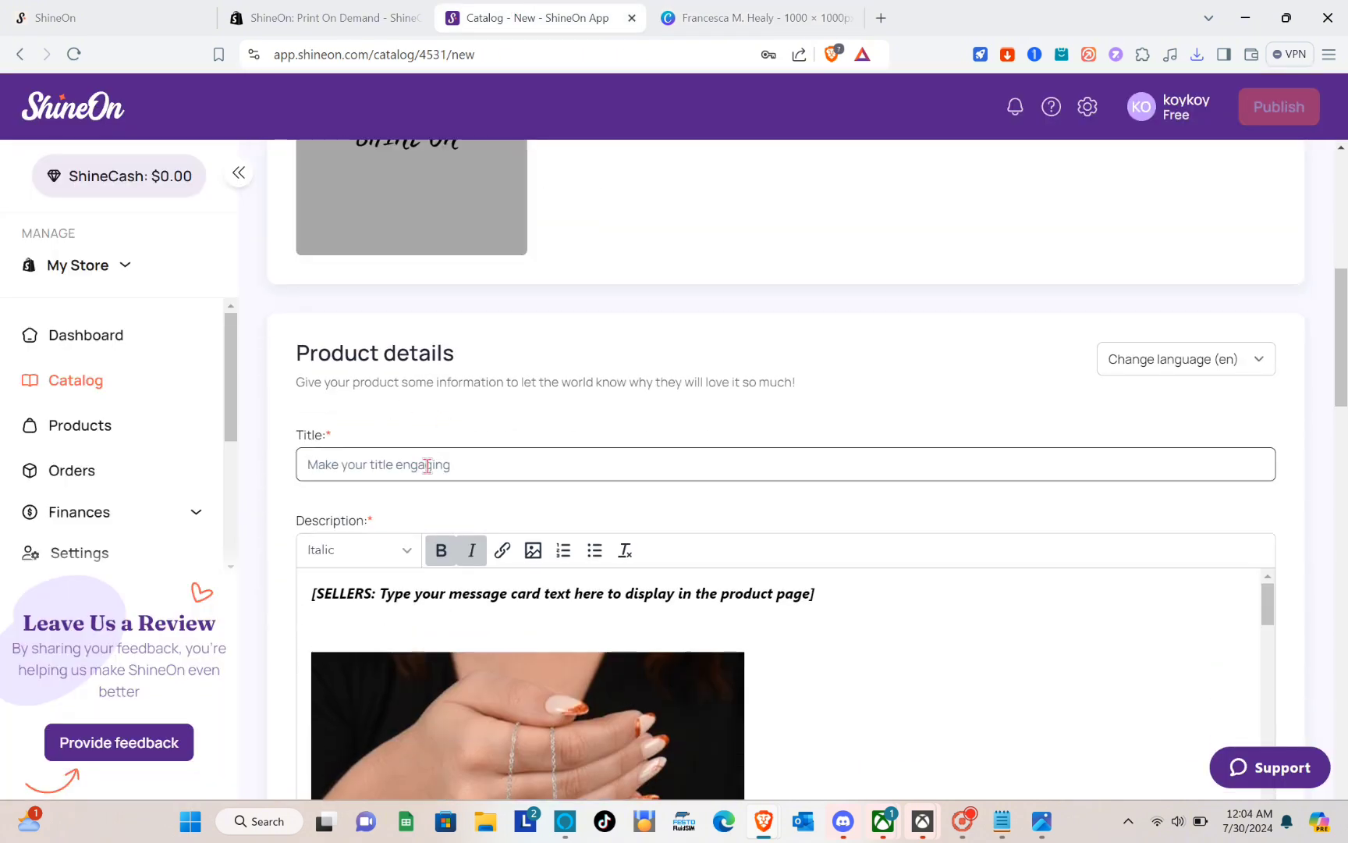
pyautogui.scroll(5, 427, 466)
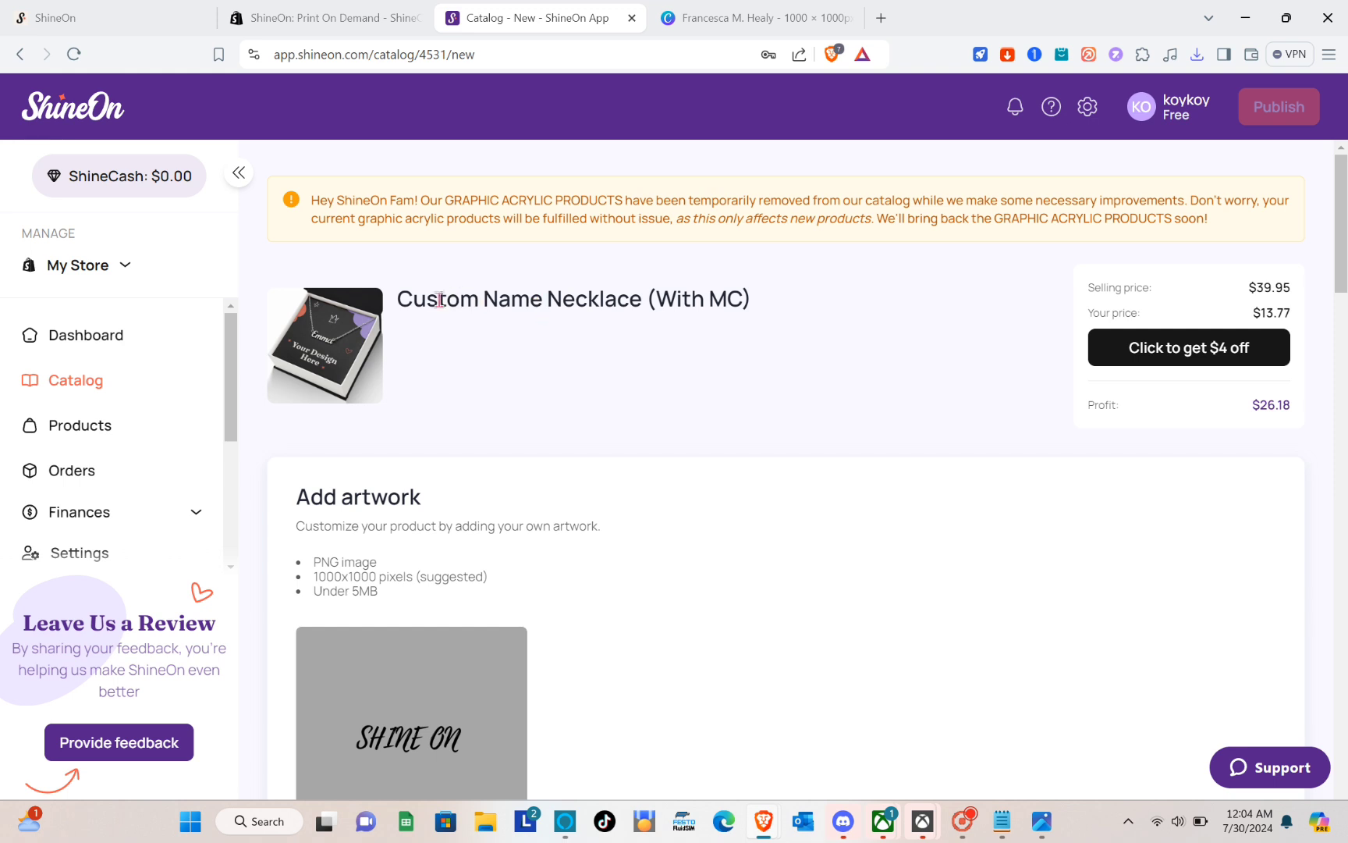
pyautogui.moveTo(406, 302)
pyautogui.mouseDown()
pyautogui.moveTo(621, 292)
pyautogui.moveTo(408, 304)
pyautogui.mouseUp()
pyautogui.click(628, 291)
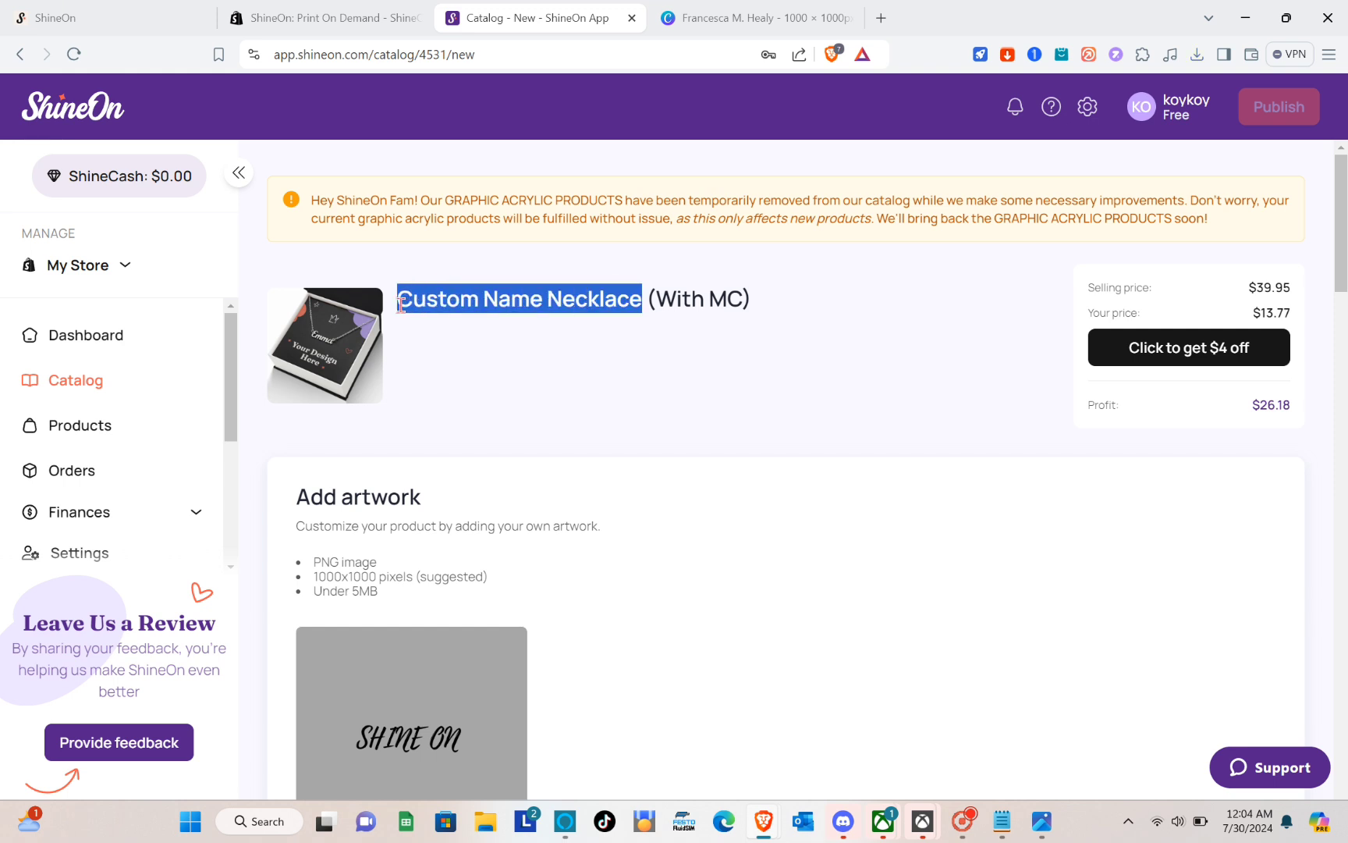
pyautogui.scroll(-7, 551, 431)
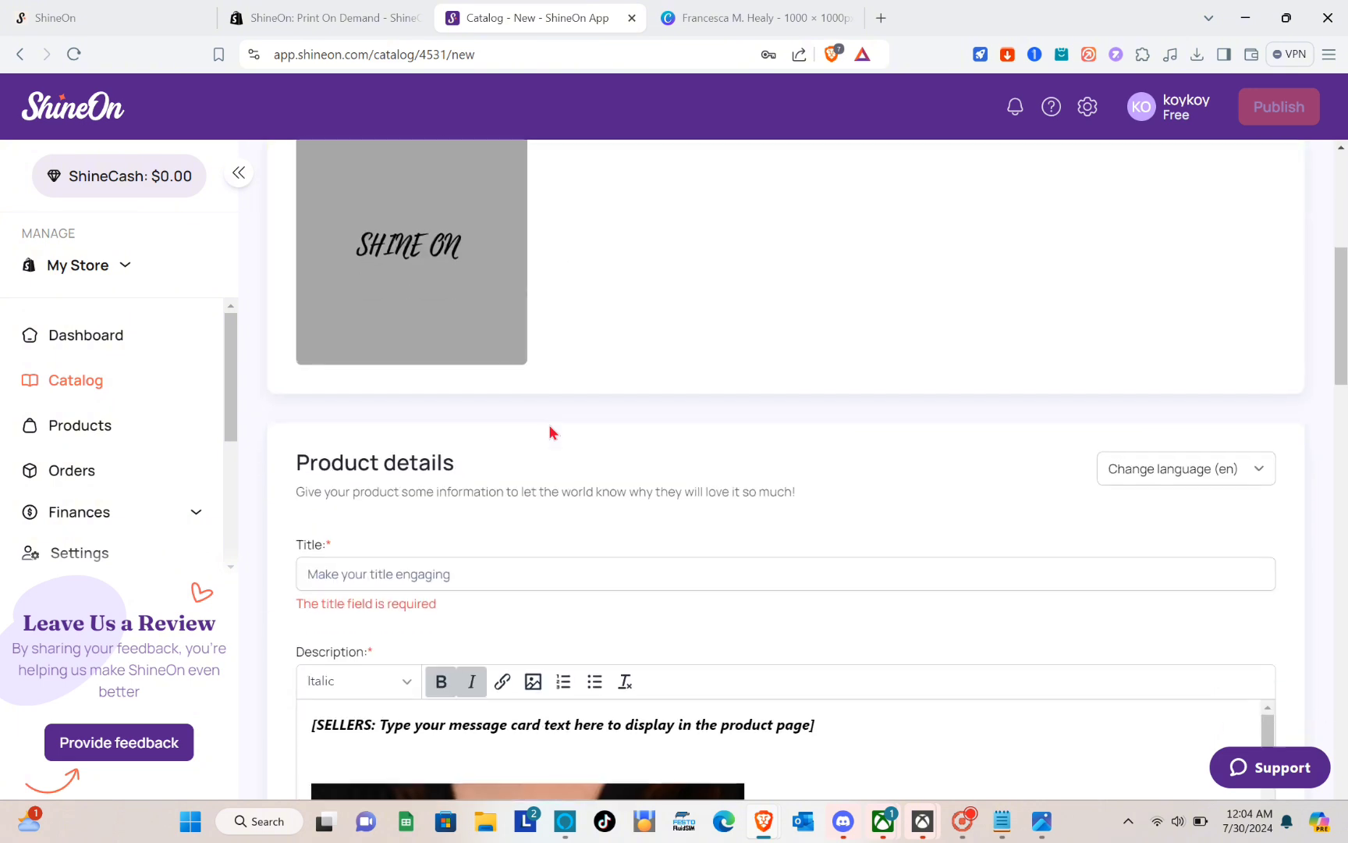
pyautogui.click(456, 523)
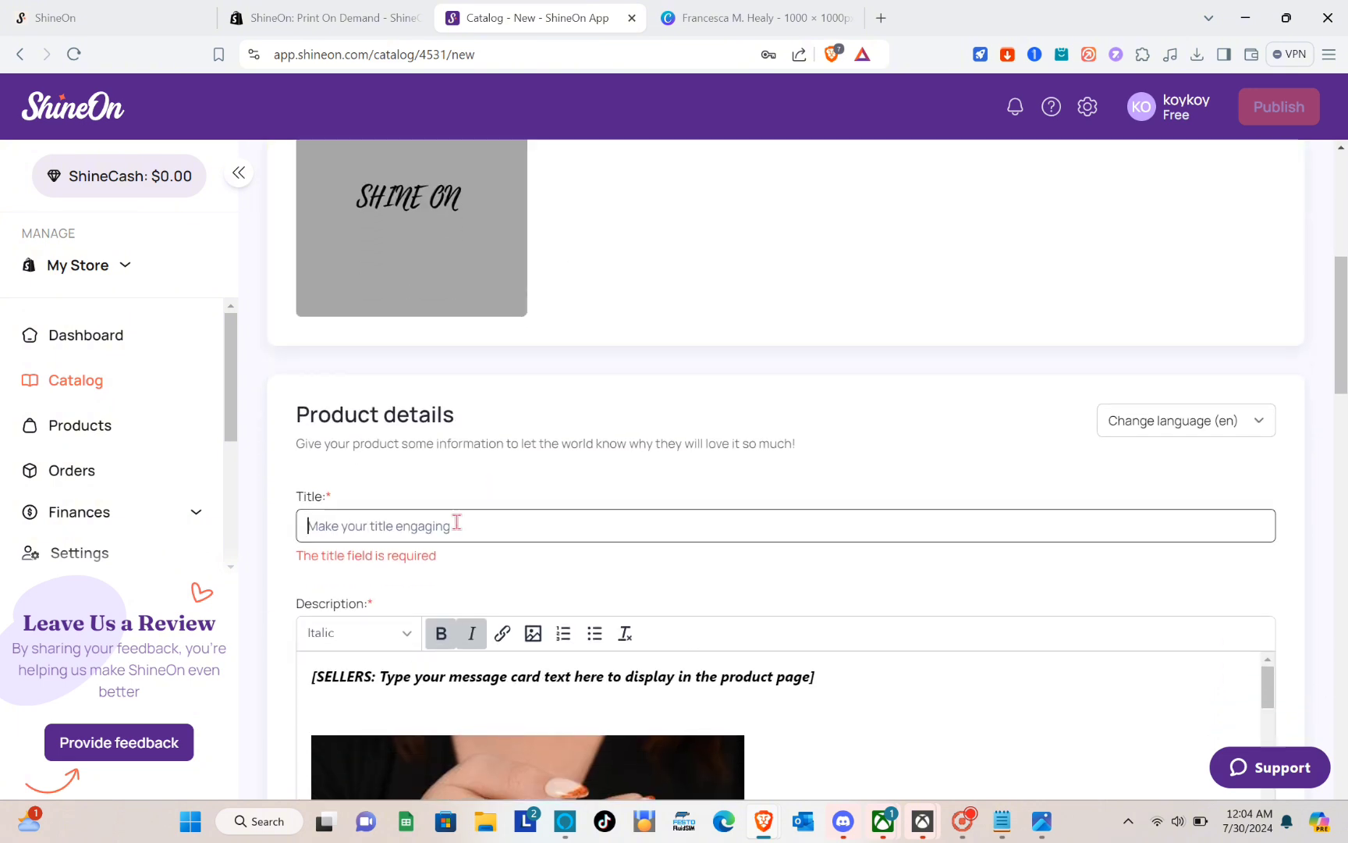
pyautogui.write('Custom Name Necklace')
# Review the necklace listing's description, variant pricing, and product images down to the upsell sections.
pyautogui.scroll(-3, 556, 419)
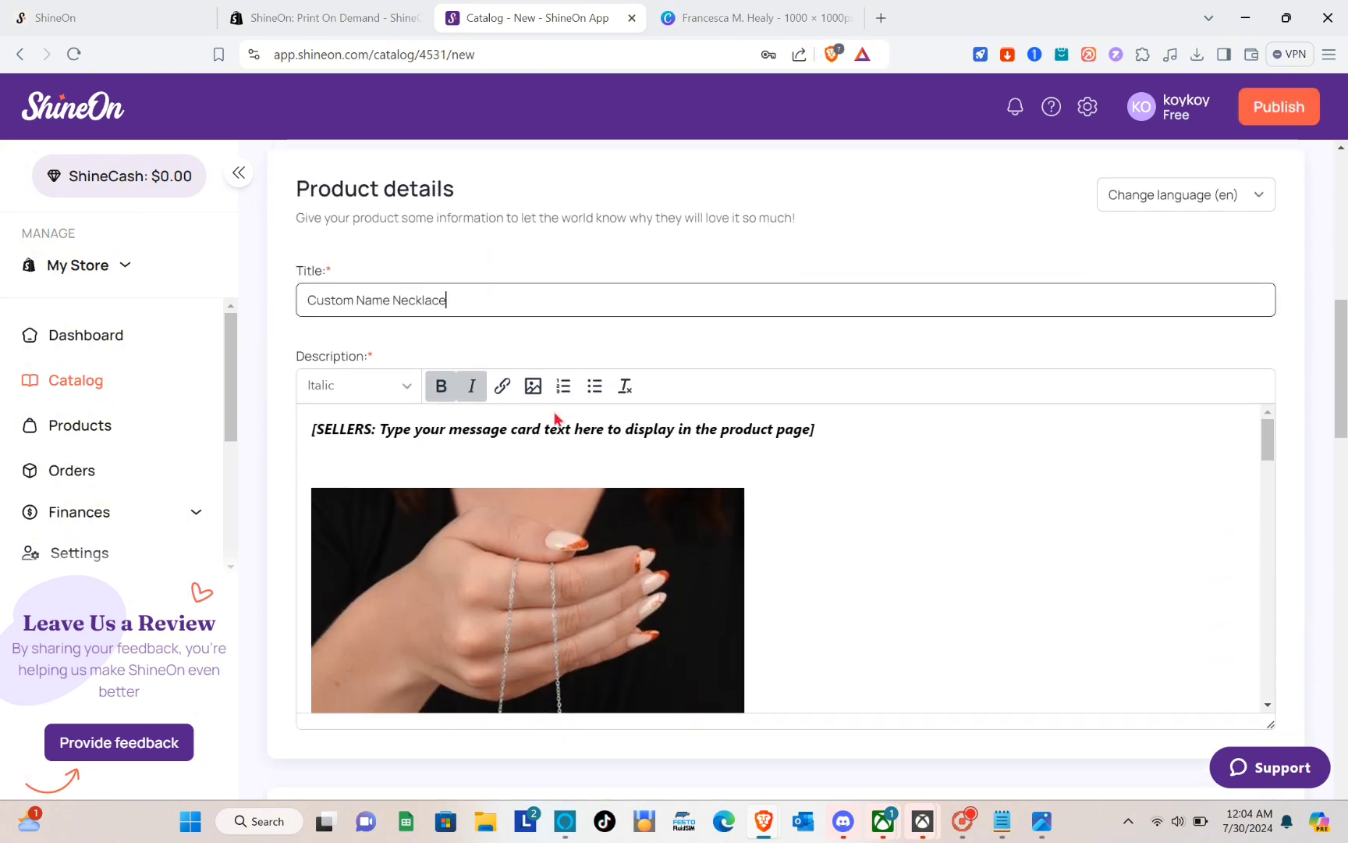
pyautogui.scroll(-8, 614, 496)
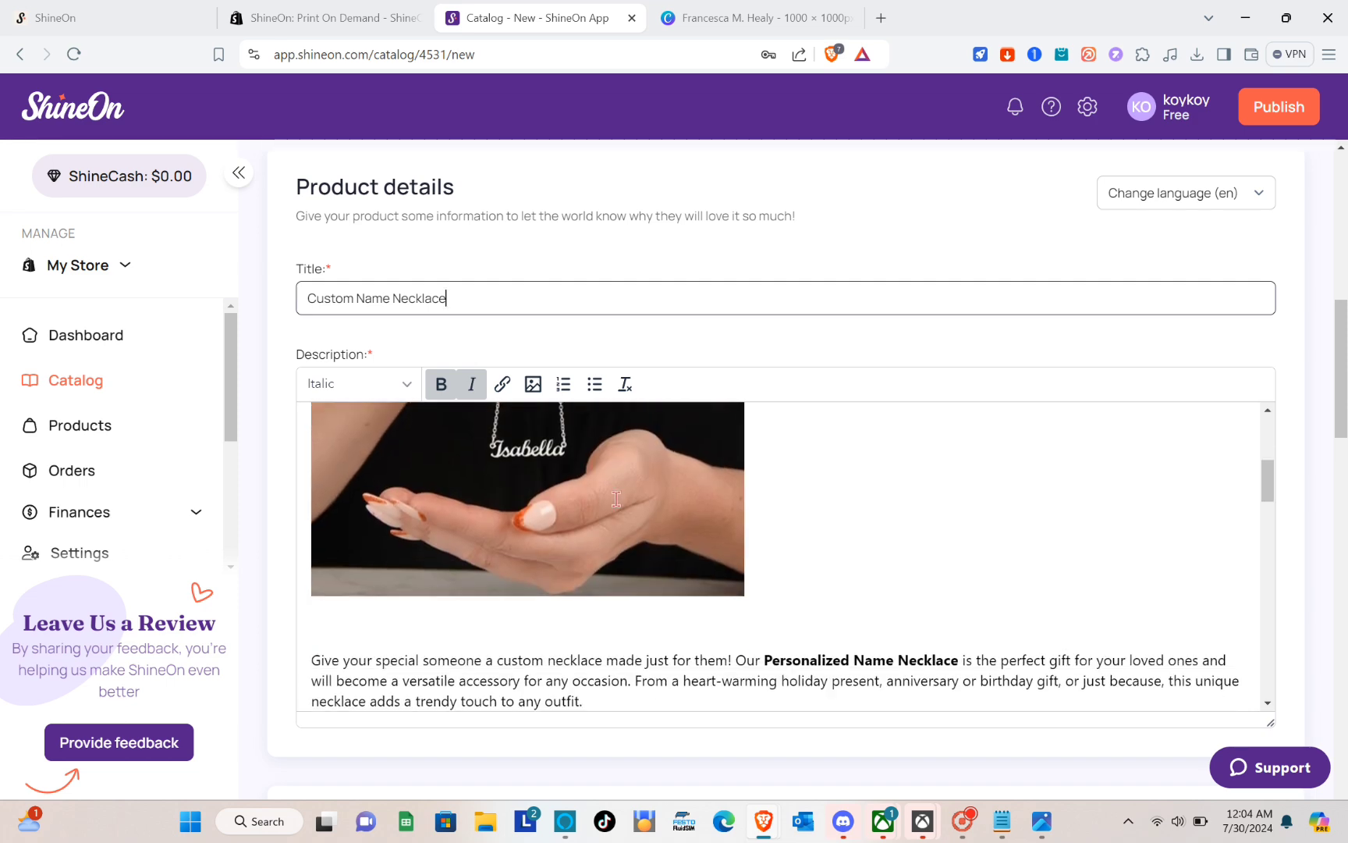
pyautogui.scroll(-10, 617, 500)
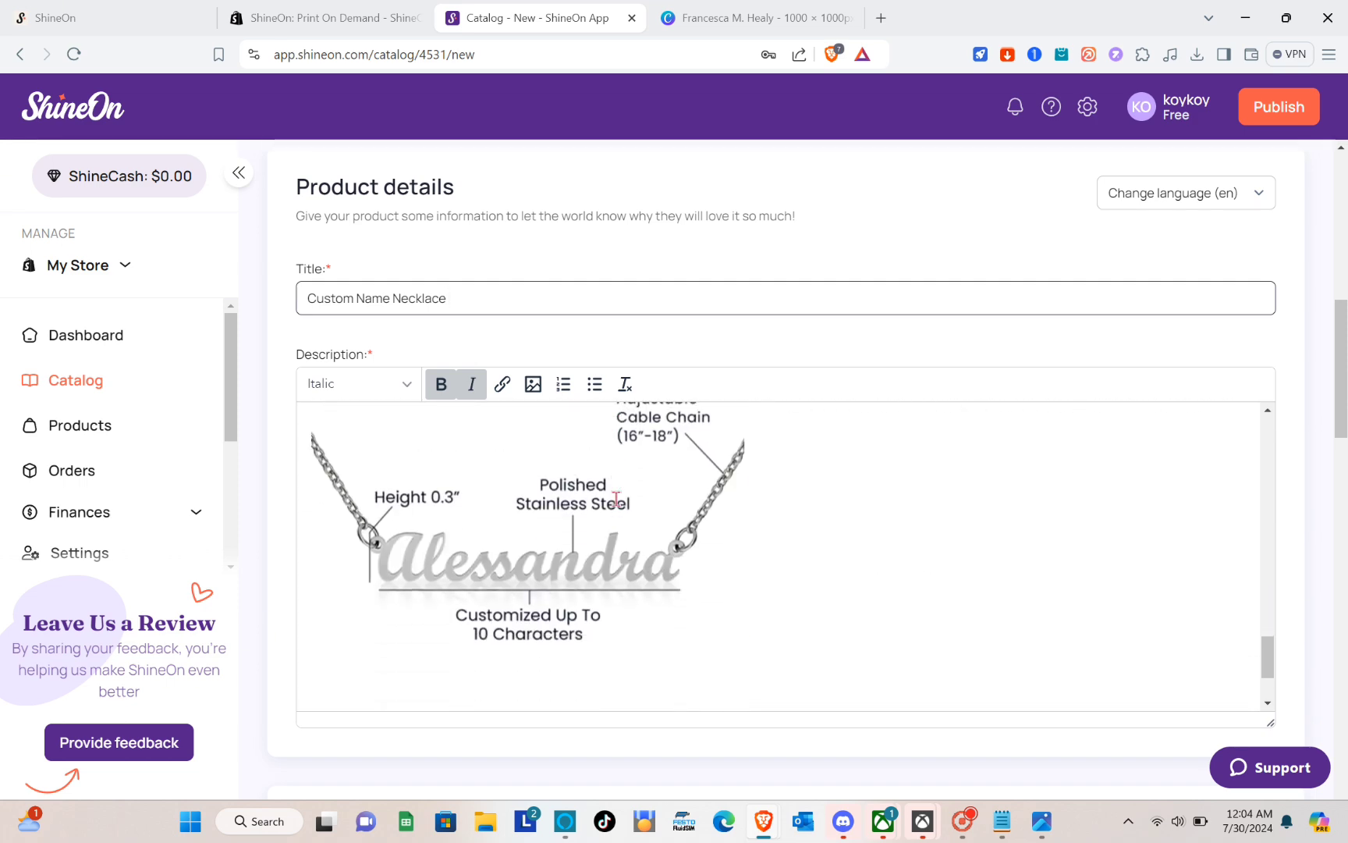
pyautogui.scroll(-1, 617, 506)
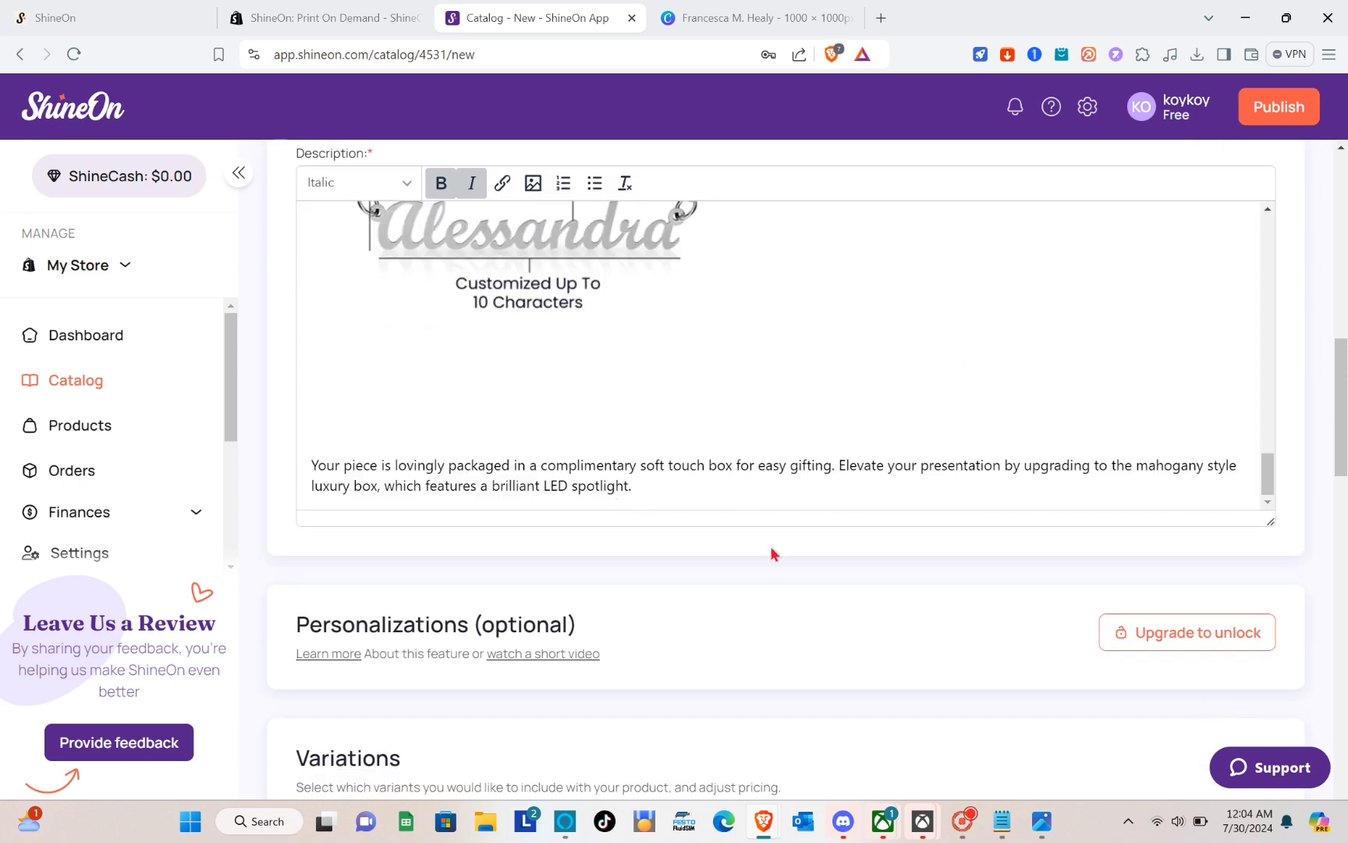
pyautogui.scroll(-7, 772, 554)
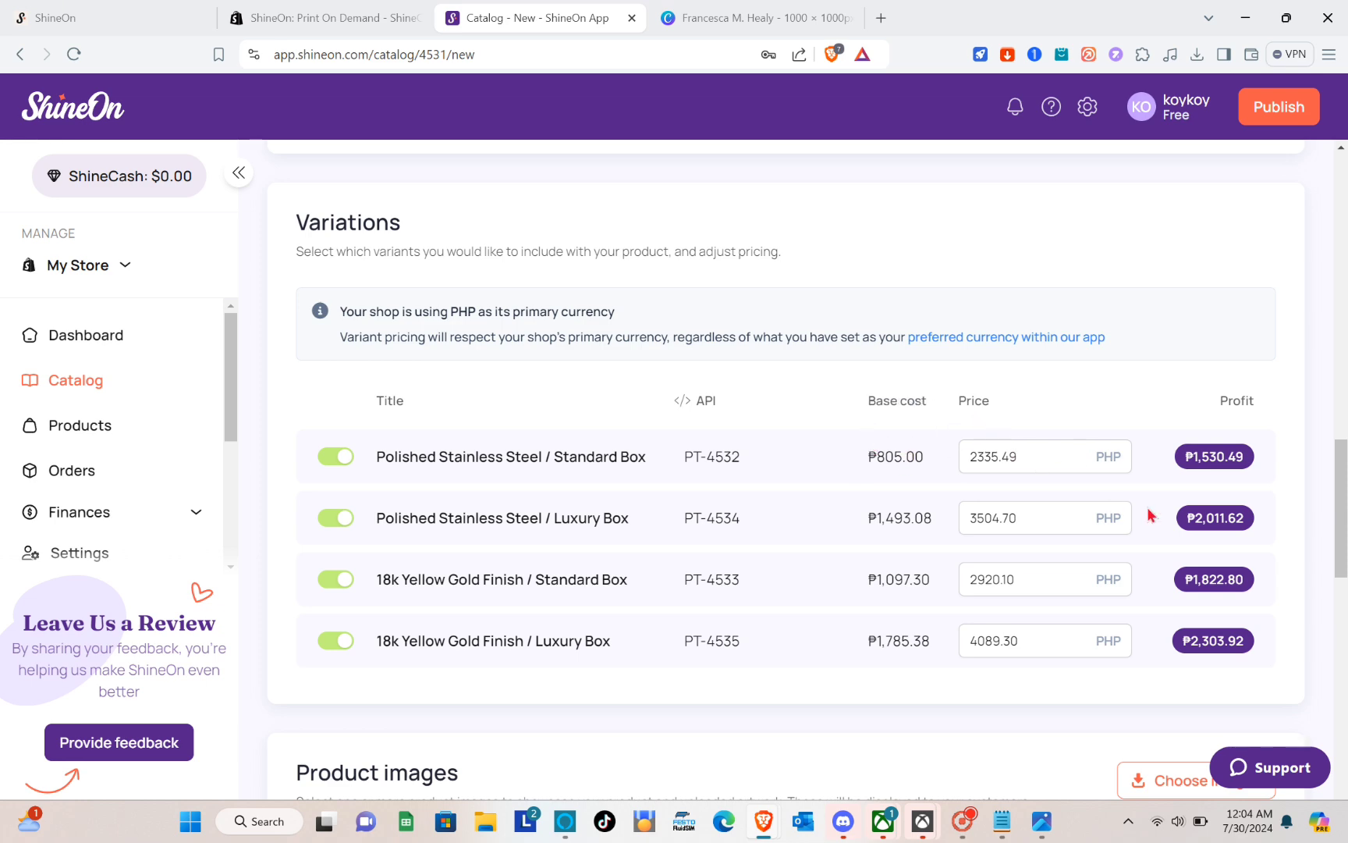
pyautogui.scroll(-4, 1008, 578)
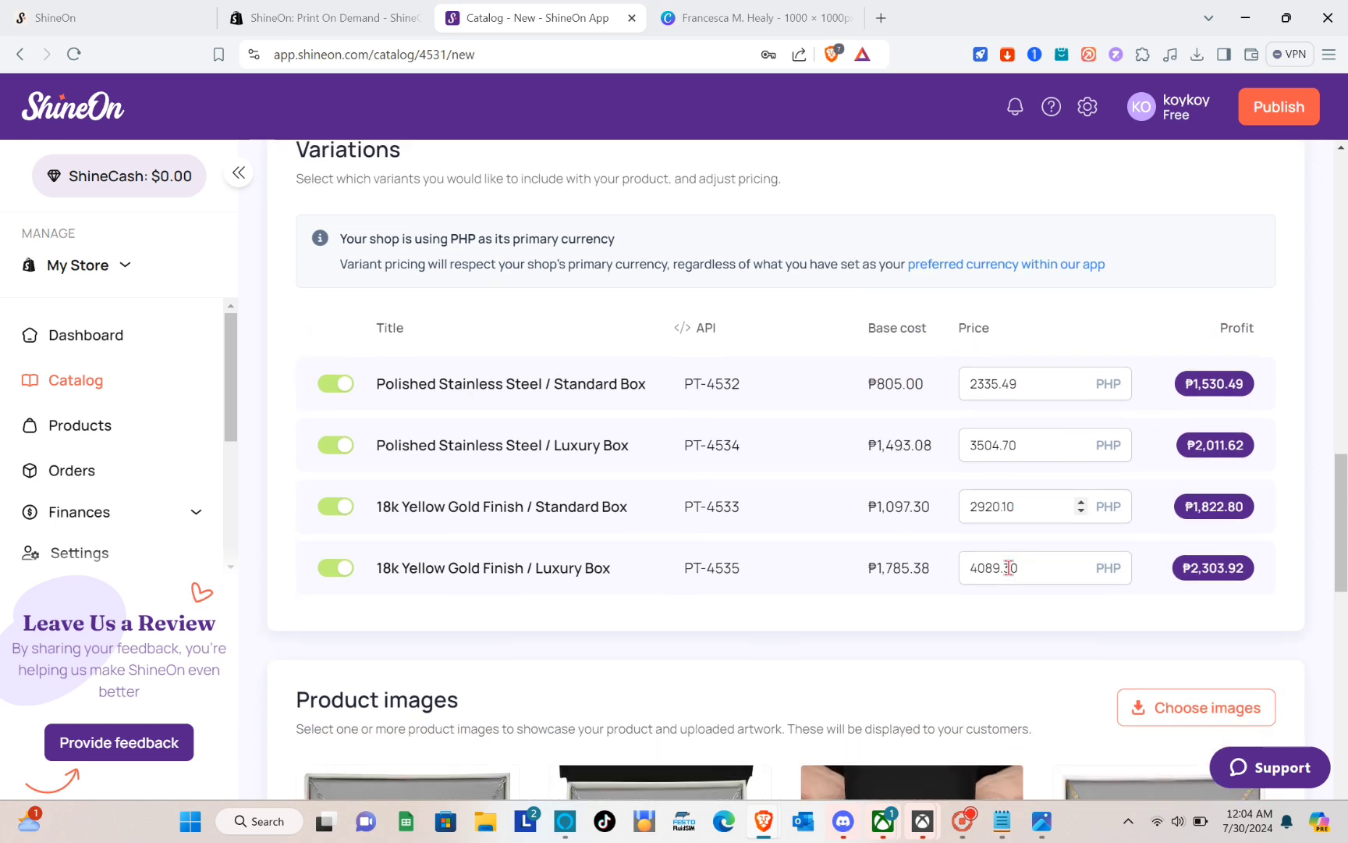
pyautogui.scroll(-2, 1008, 577)
pyautogui.moveTo(724, 437)
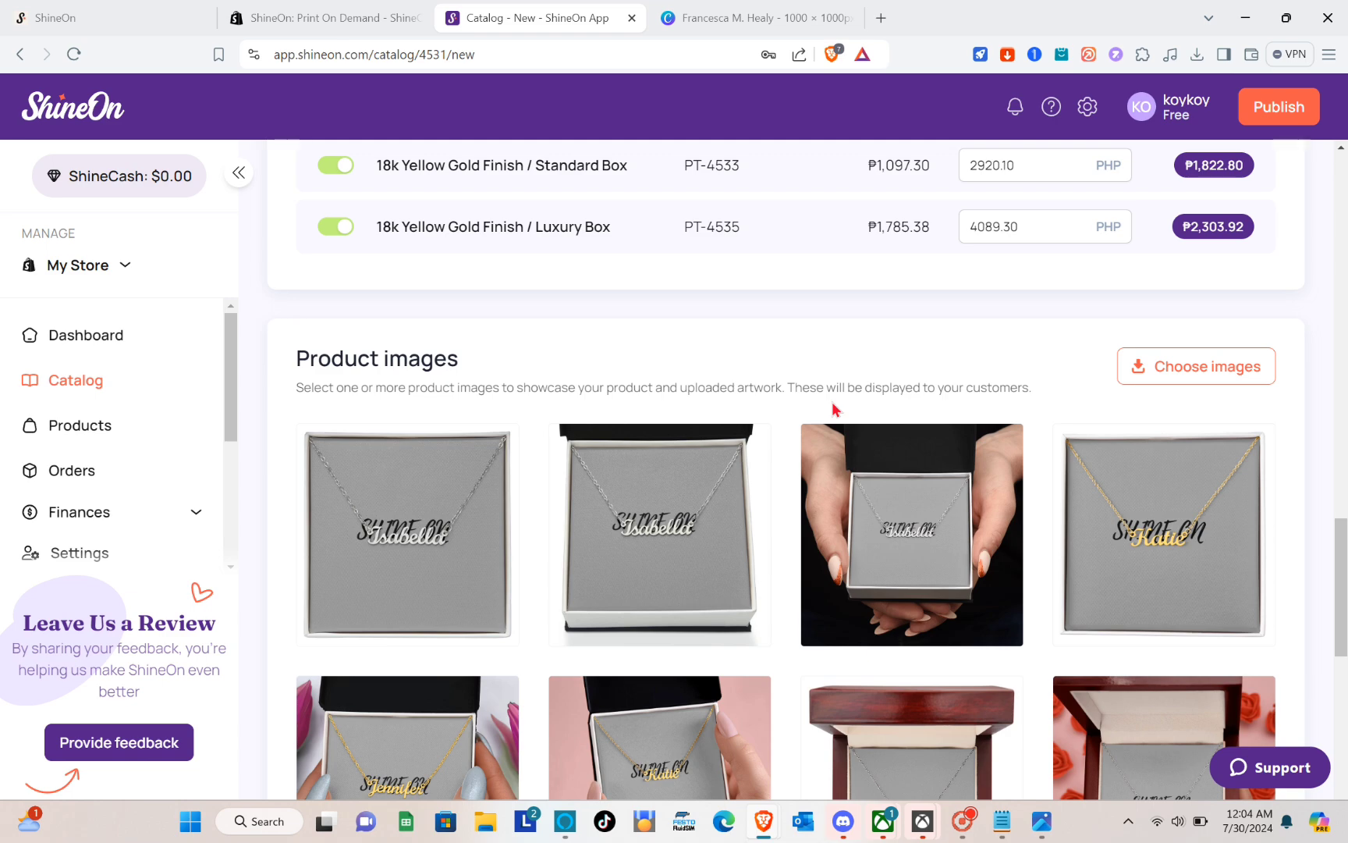
pyautogui.scroll(-10, 844, 418)
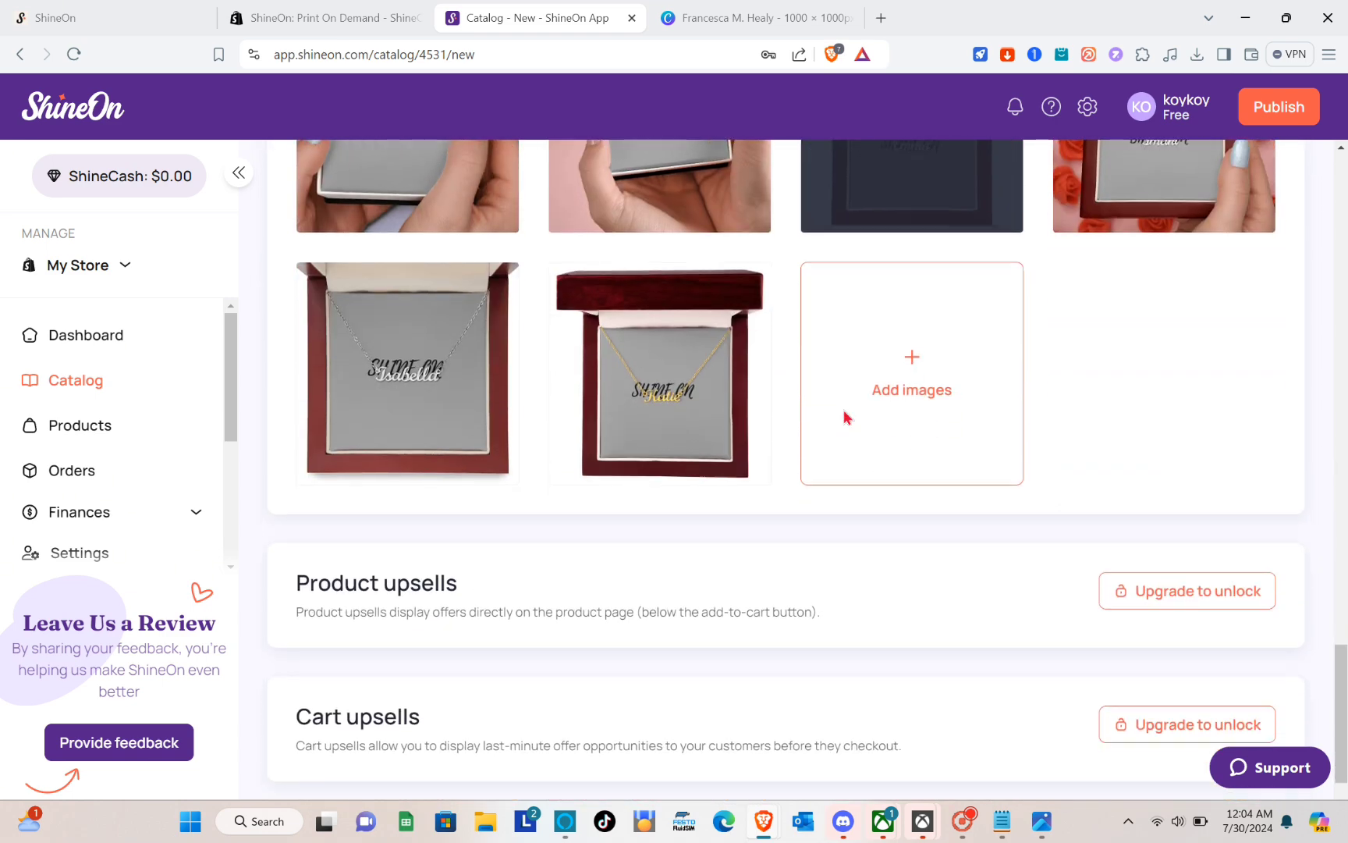
pyautogui.scroll(6, 844, 417)
pyautogui.scroll(-5, 846, 418)
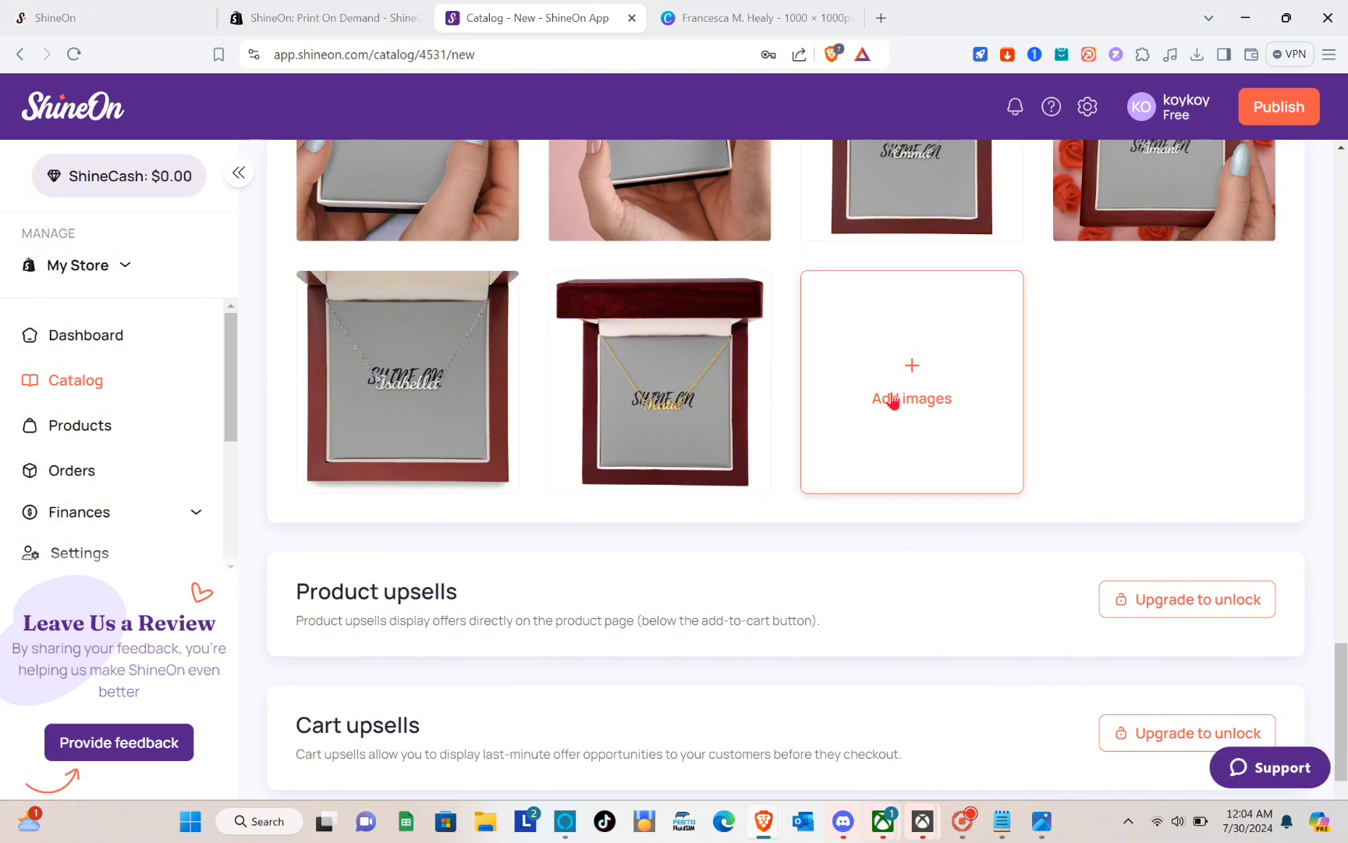
pyautogui.scroll(-4, 853, 640)
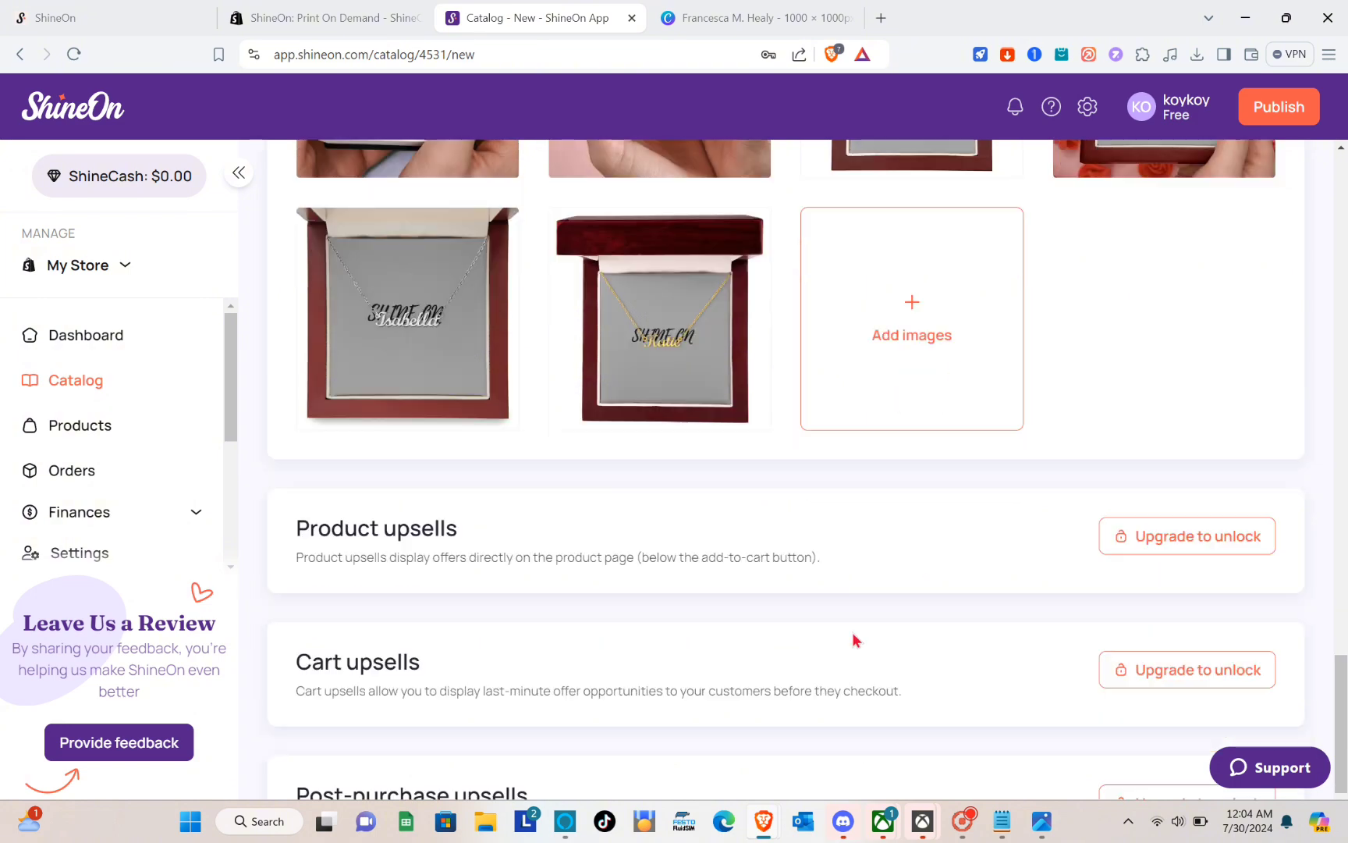
# Recheck the listing's optional personalization, variations, upsell, and artwork swapper sections before publishing.
pyautogui.scroll(13, 853, 639)
pyautogui.scroll(5, 855, 640)
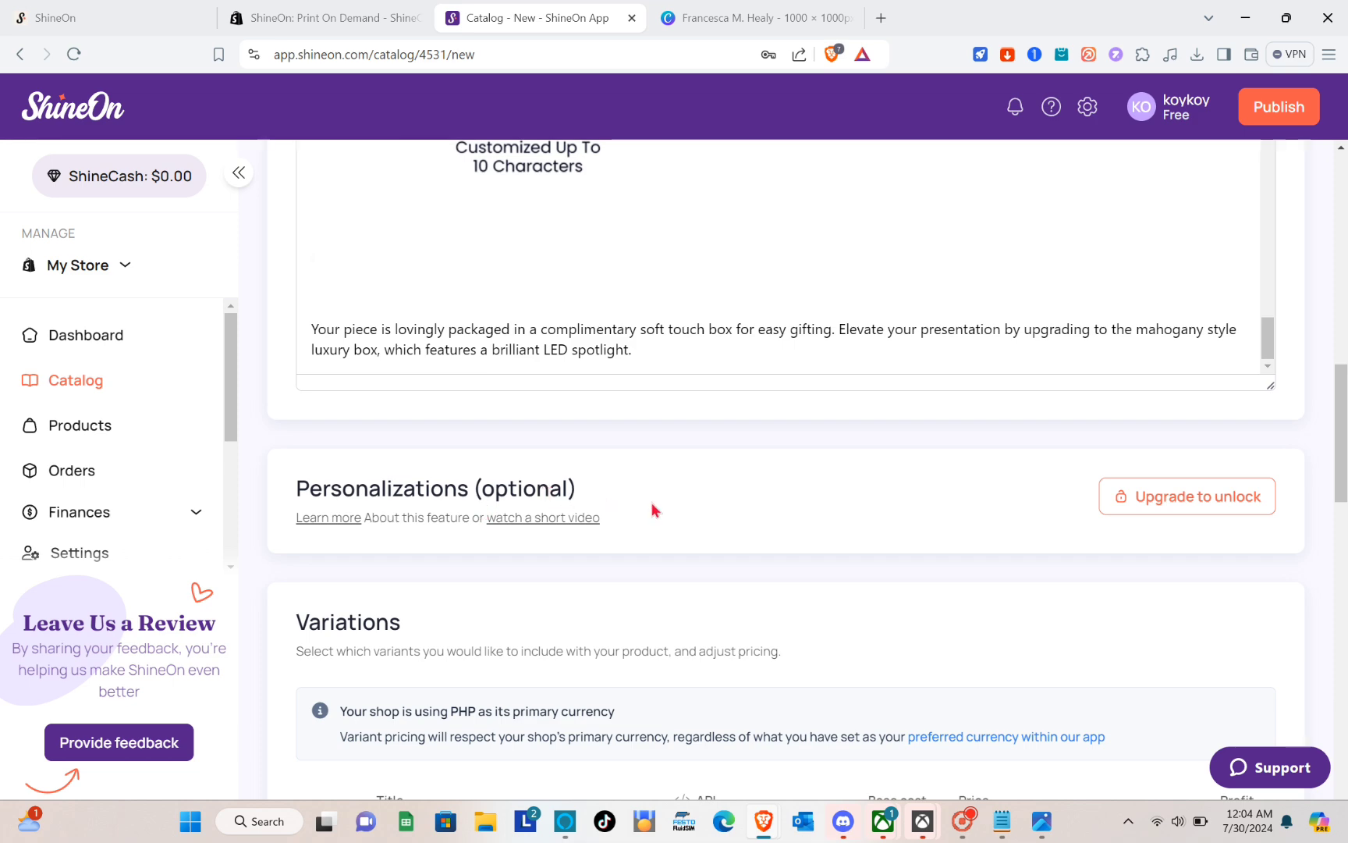
pyautogui.scroll(-1, 769, 551)
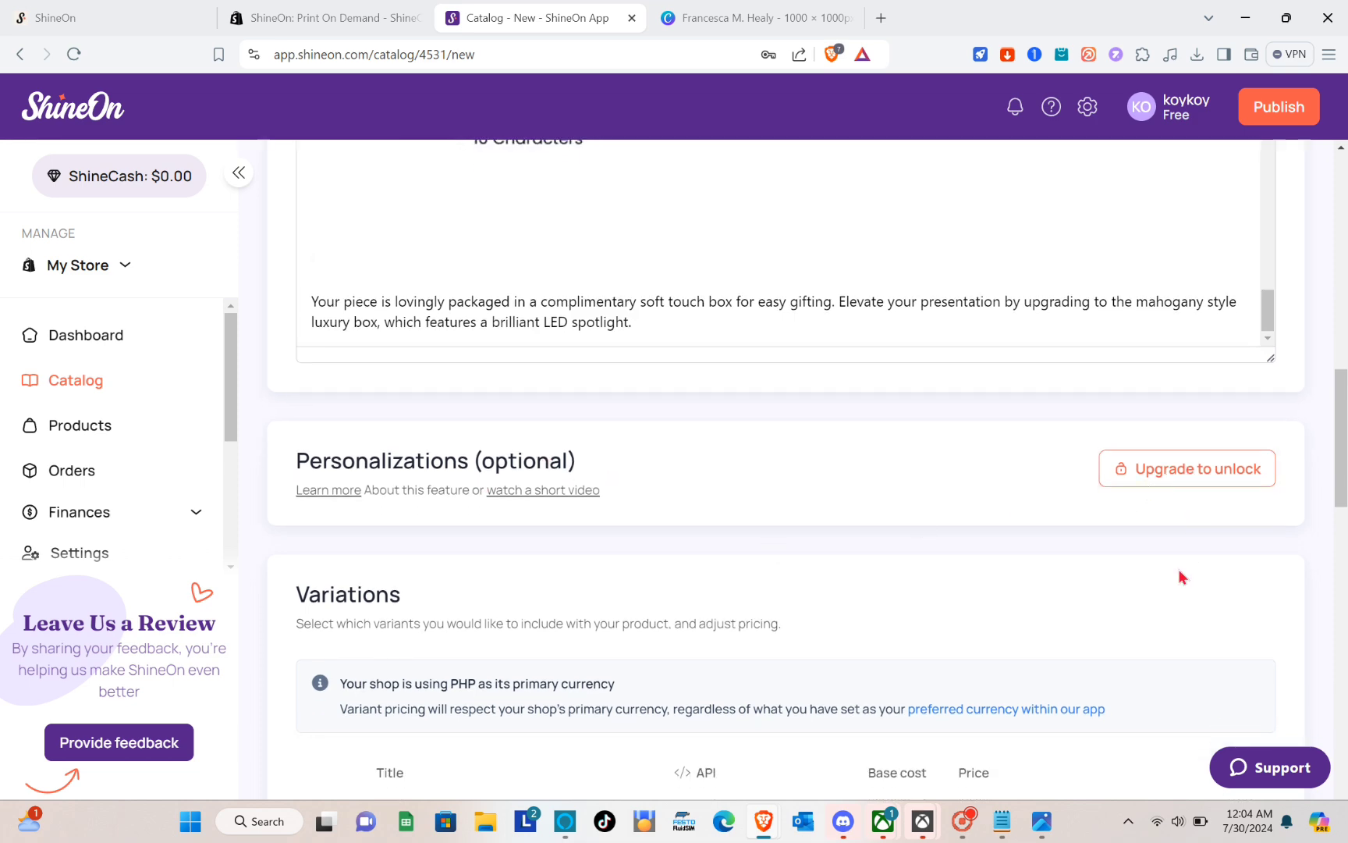
pyautogui.scroll(-20, 1179, 572)
pyautogui.scroll(-1, 1179, 572)
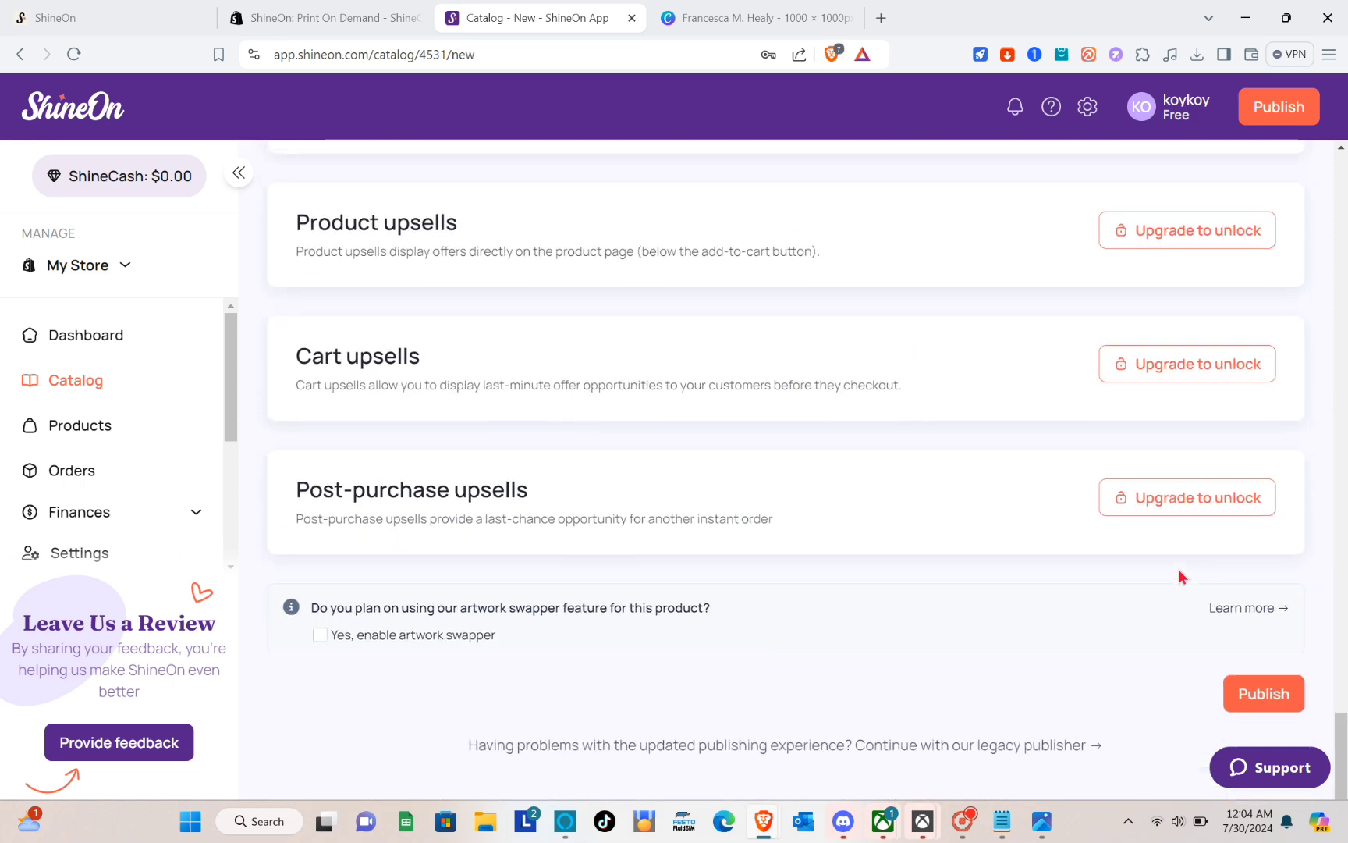
pyautogui.scroll(2, 1179, 572)
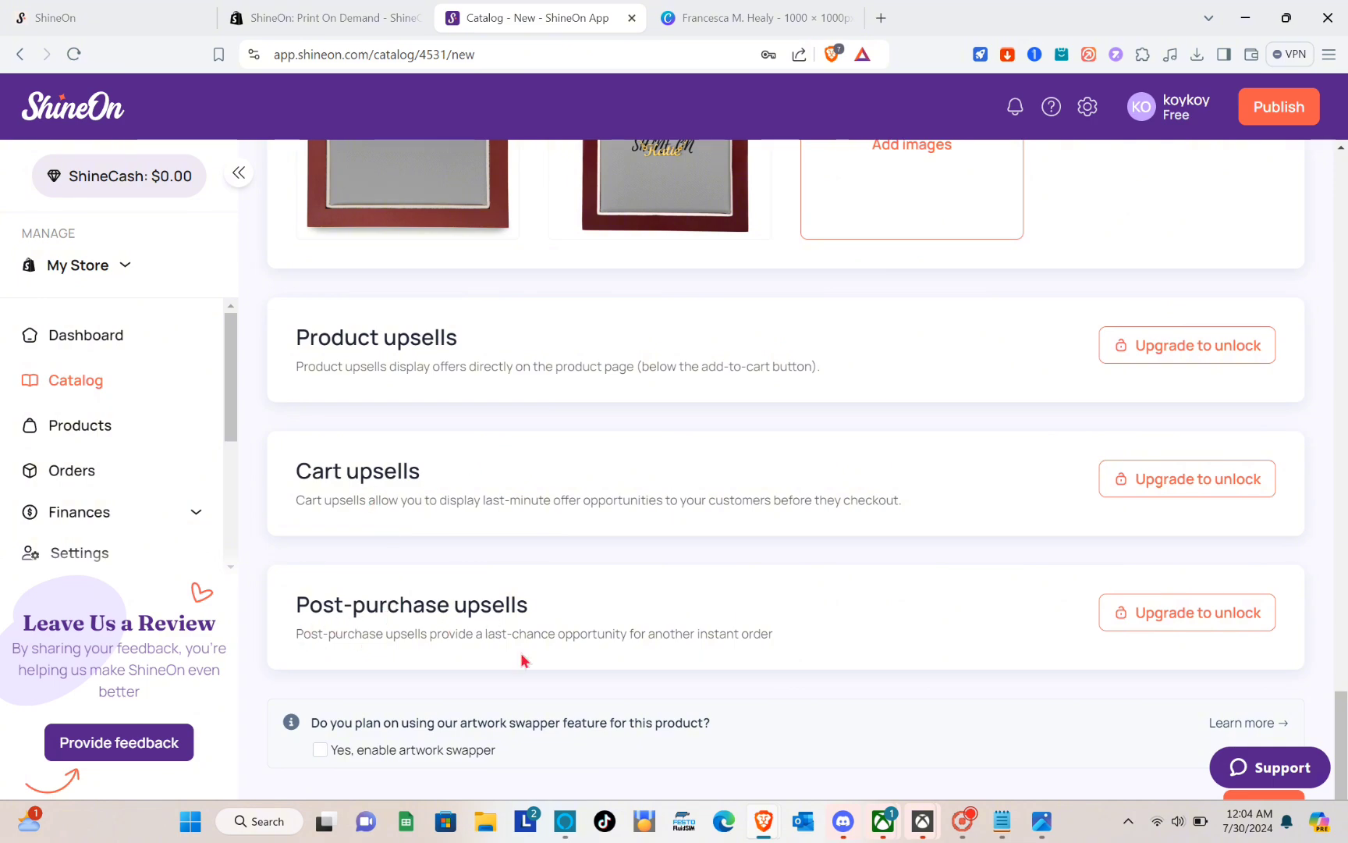
pyautogui.scroll(15, 522, 659)
pyautogui.scroll(-3, 522, 660)
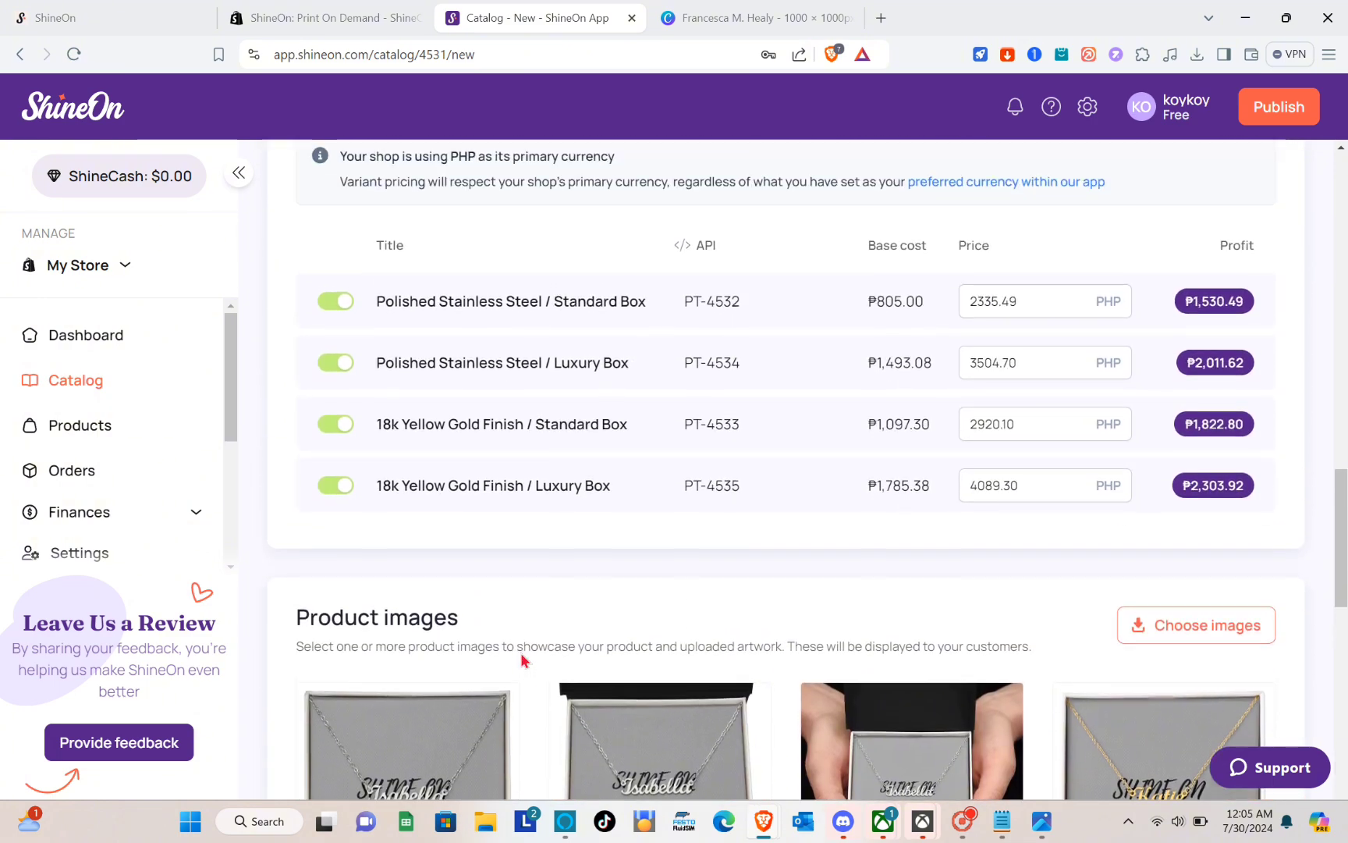
pyautogui.scroll(8, 521, 659)
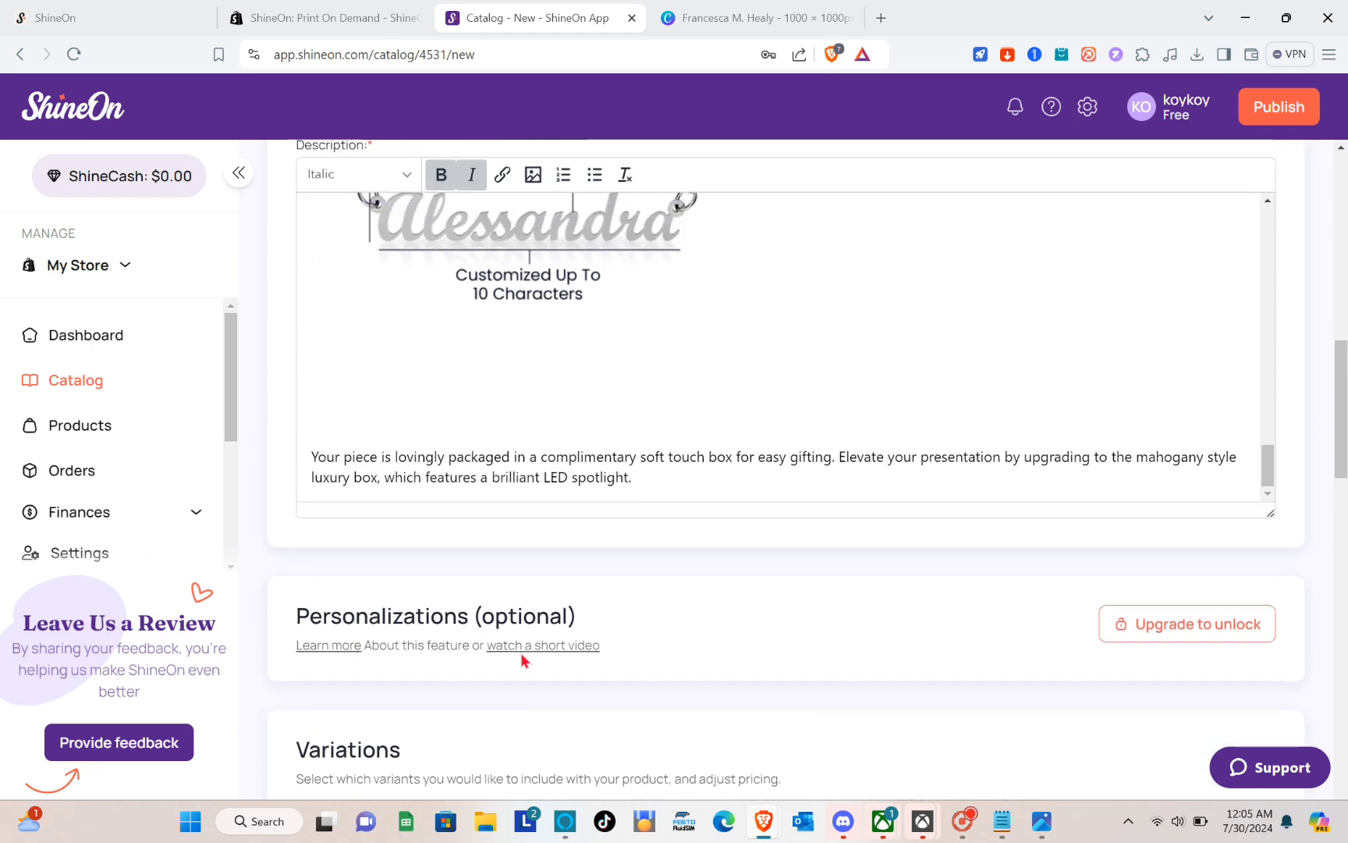
pyautogui.scroll(3, 521, 652)
pyautogui.scroll(-12, 518, 649)
pyautogui.scroll(3, 522, 660)
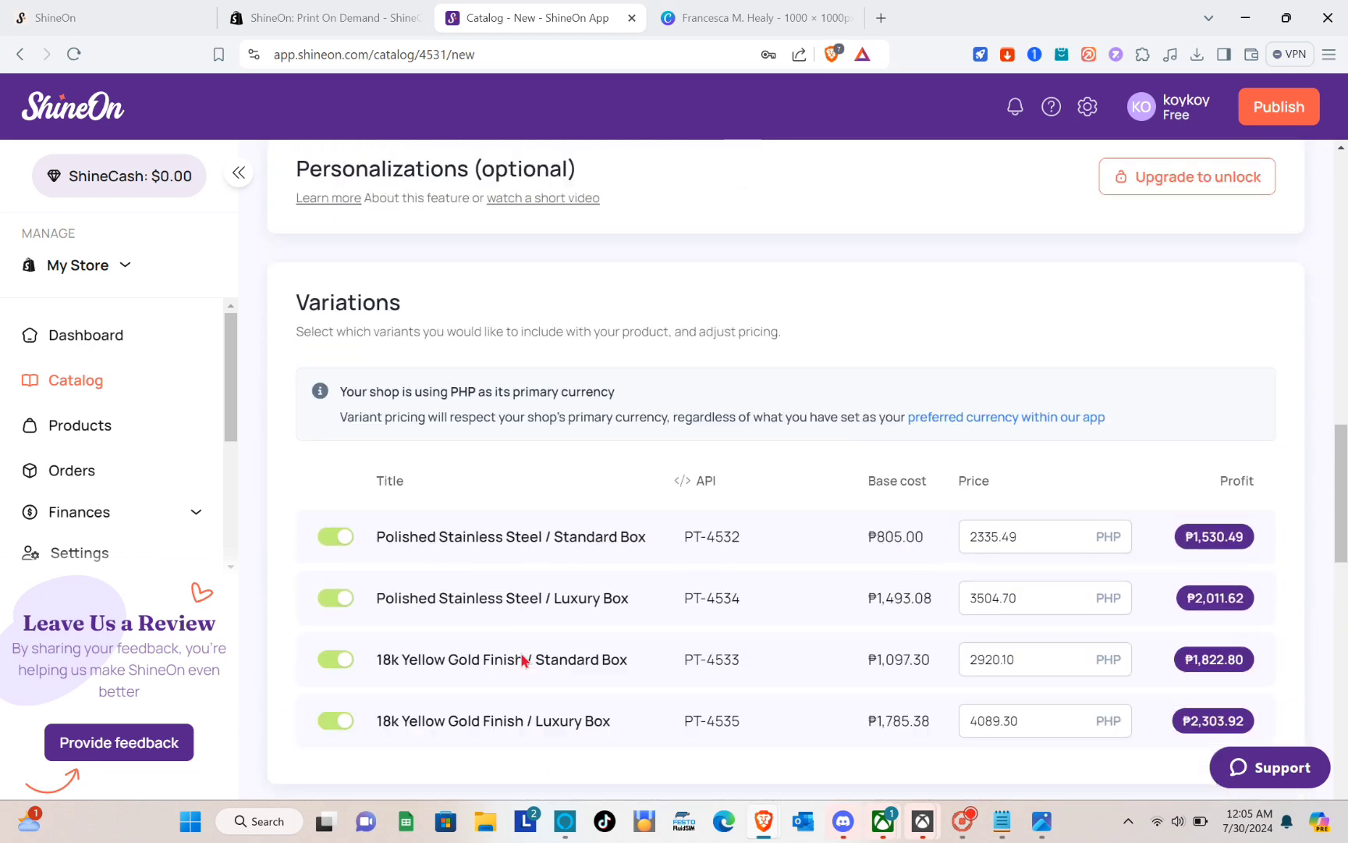
# Publish the Custom Name Necklace product to the connected store.
pyautogui.scroll(10, 522, 660)
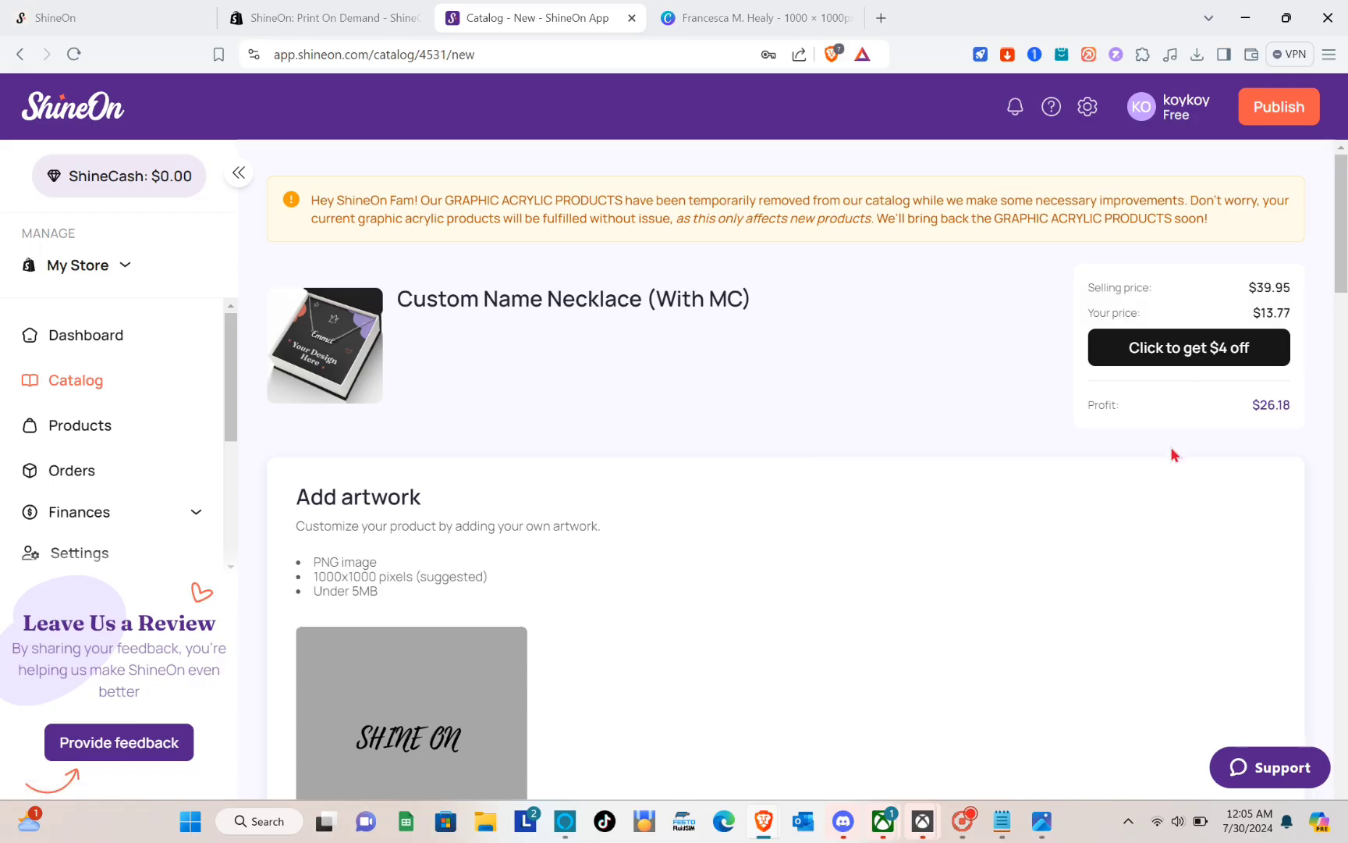
pyautogui.click(1287, 117)
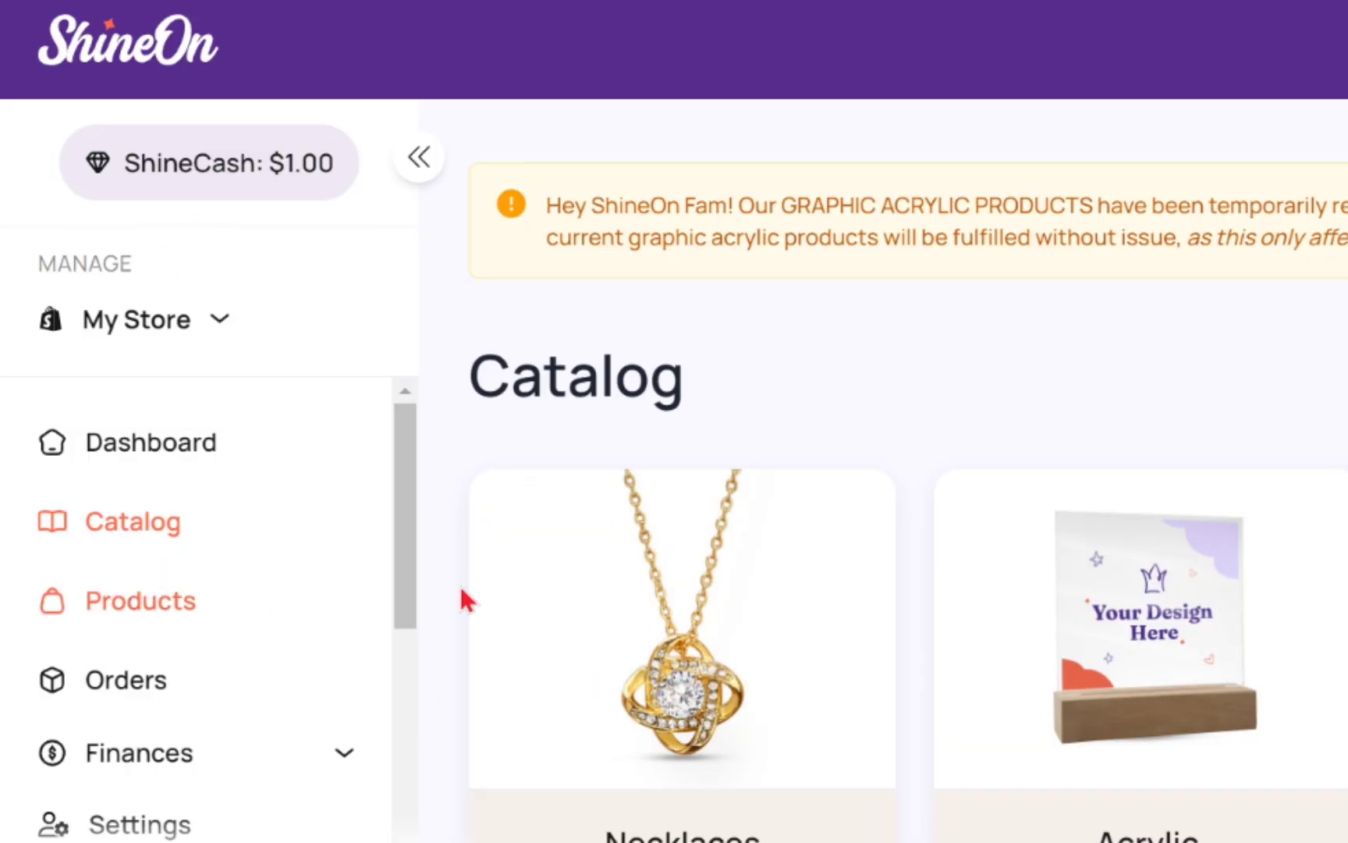
# Look through the catalog's product categories, from Necklaces and Acrylic down to Wall Art and Apparel.
pyautogui.scroll(-5, 924, 722)
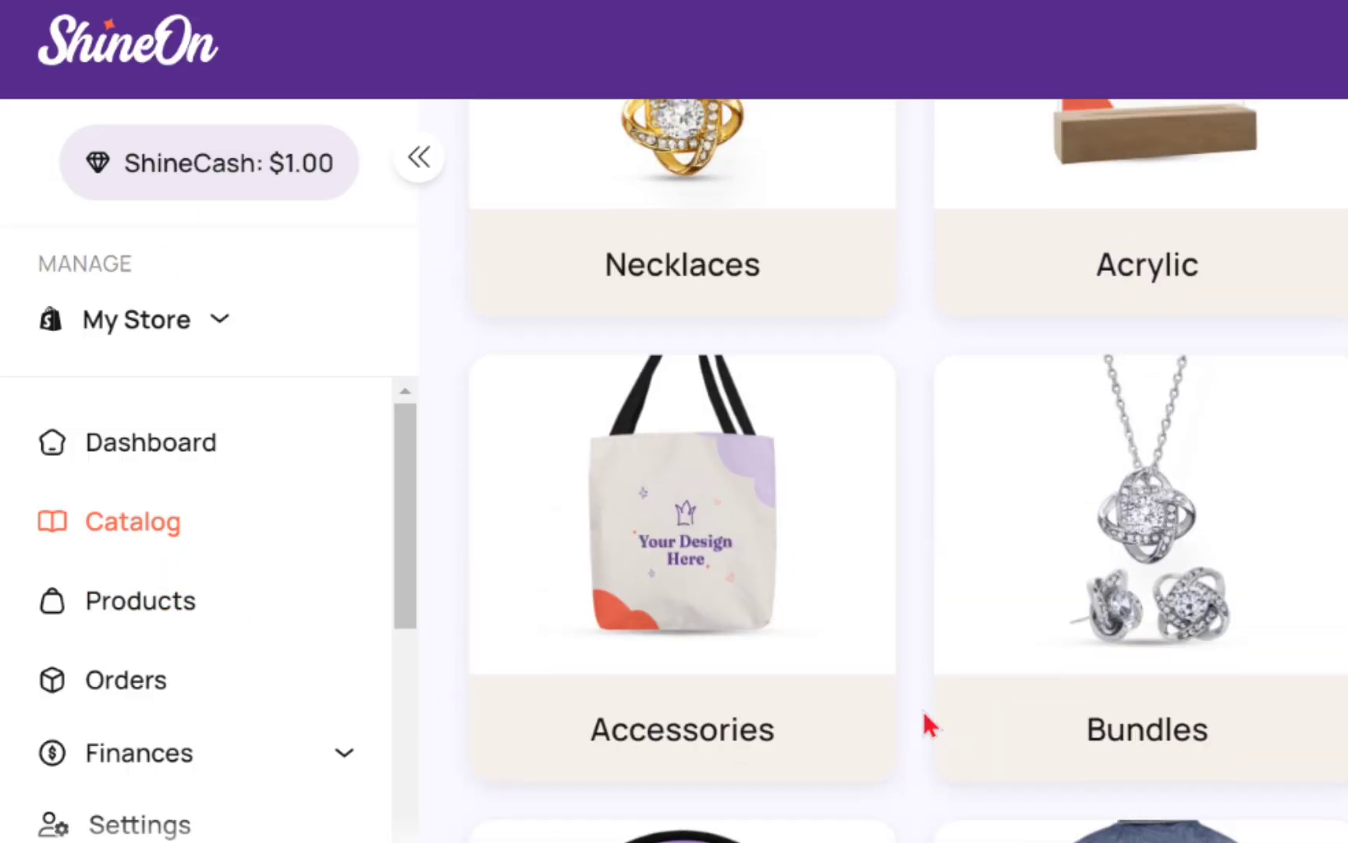
pyautogui.scroll(5, 923, 710)
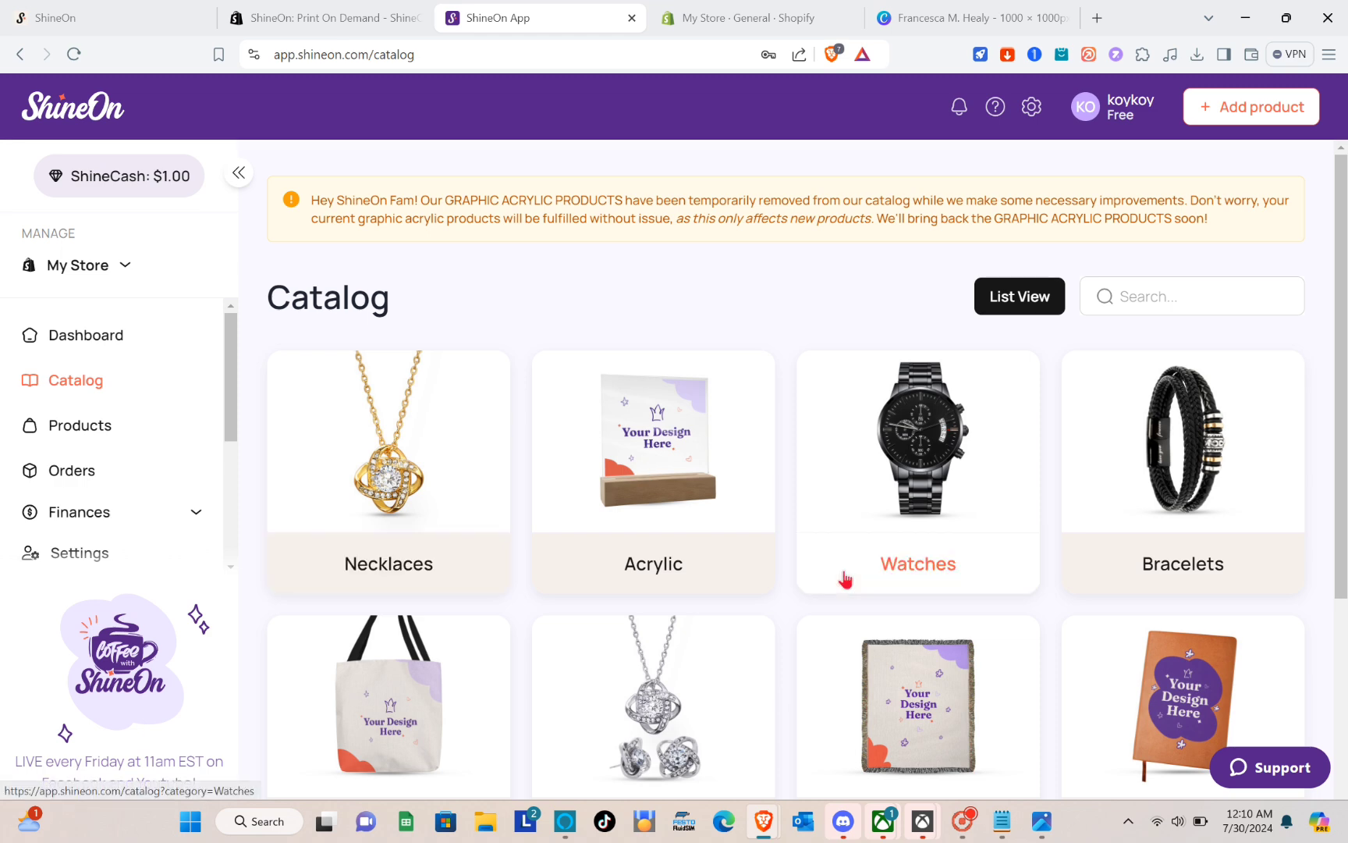
pyautogui.scroll(-3, 734, 499)
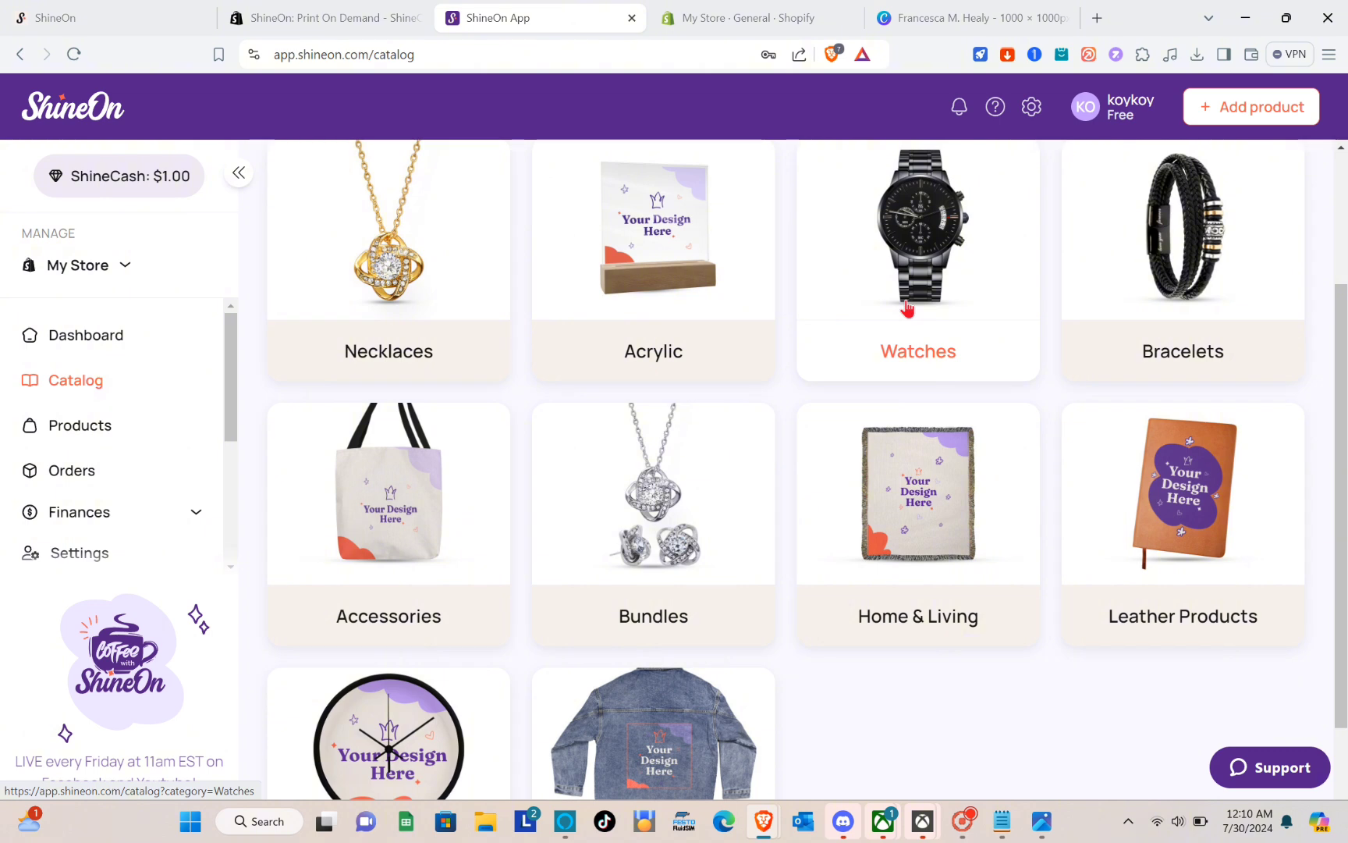
pyautogui.scroll(-2, 906, 308)
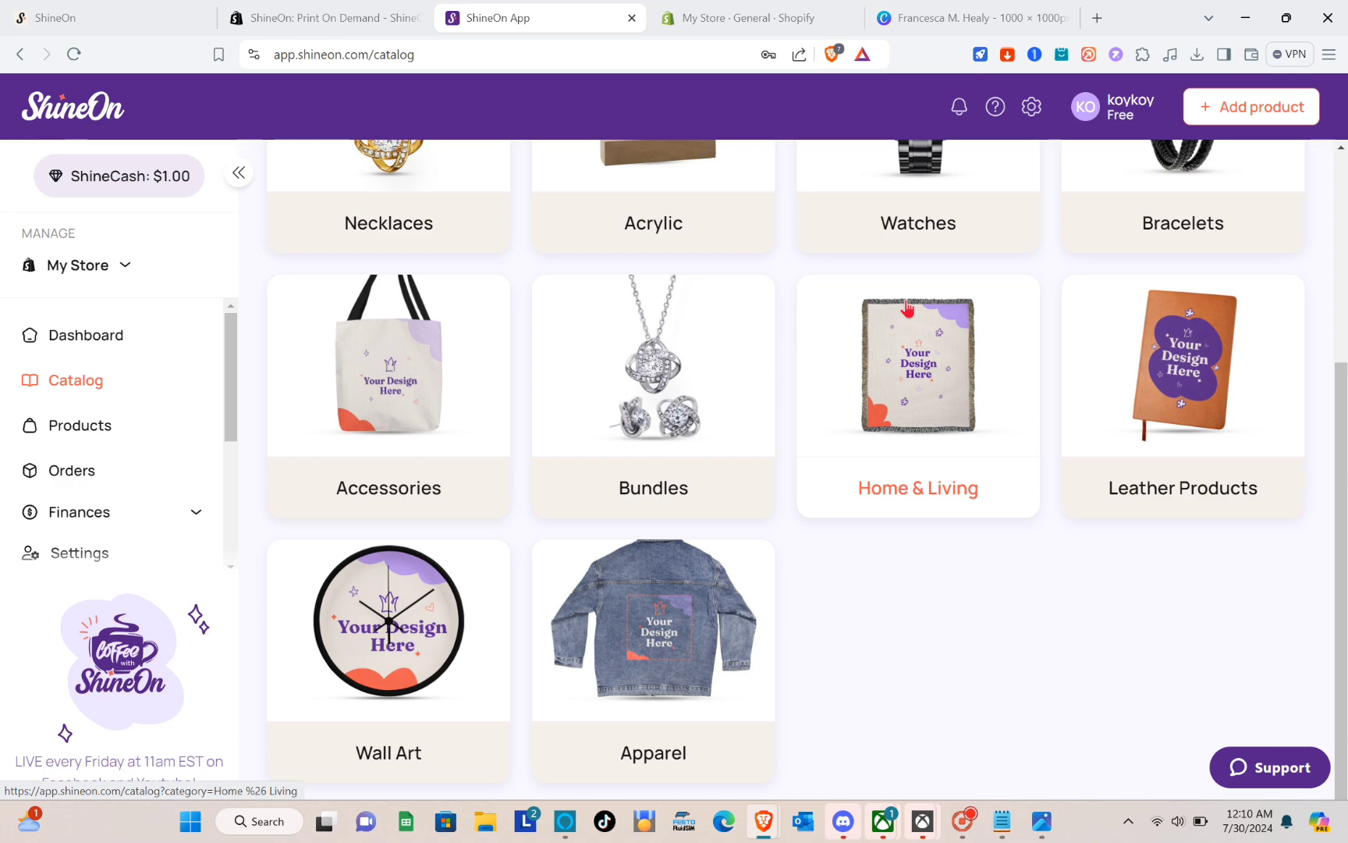
pyautogui.scroll(5, 661, 324)
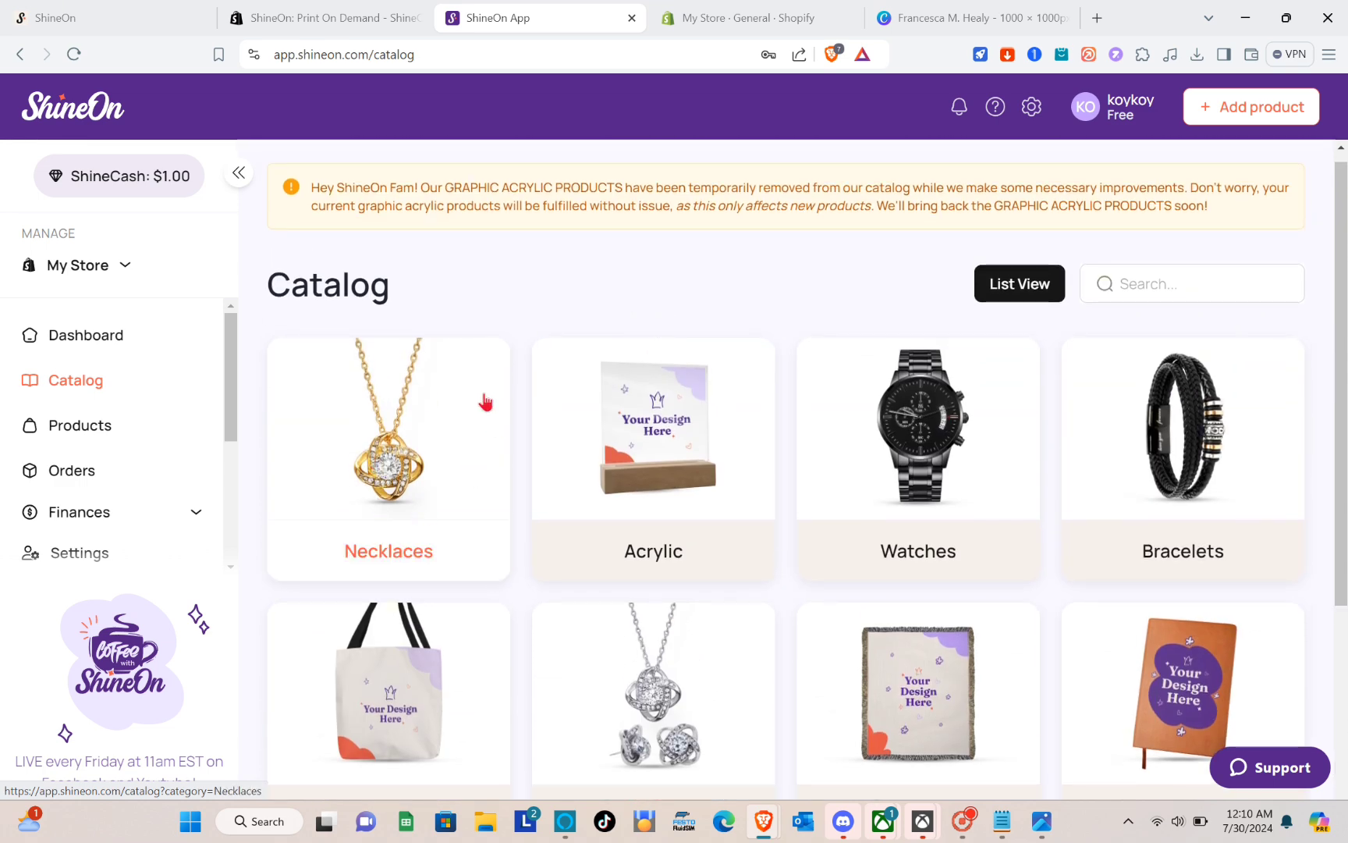
# Open the Necklaces category and browse the products in its Engraved subcategory.
pyautogui.click(484, 400)
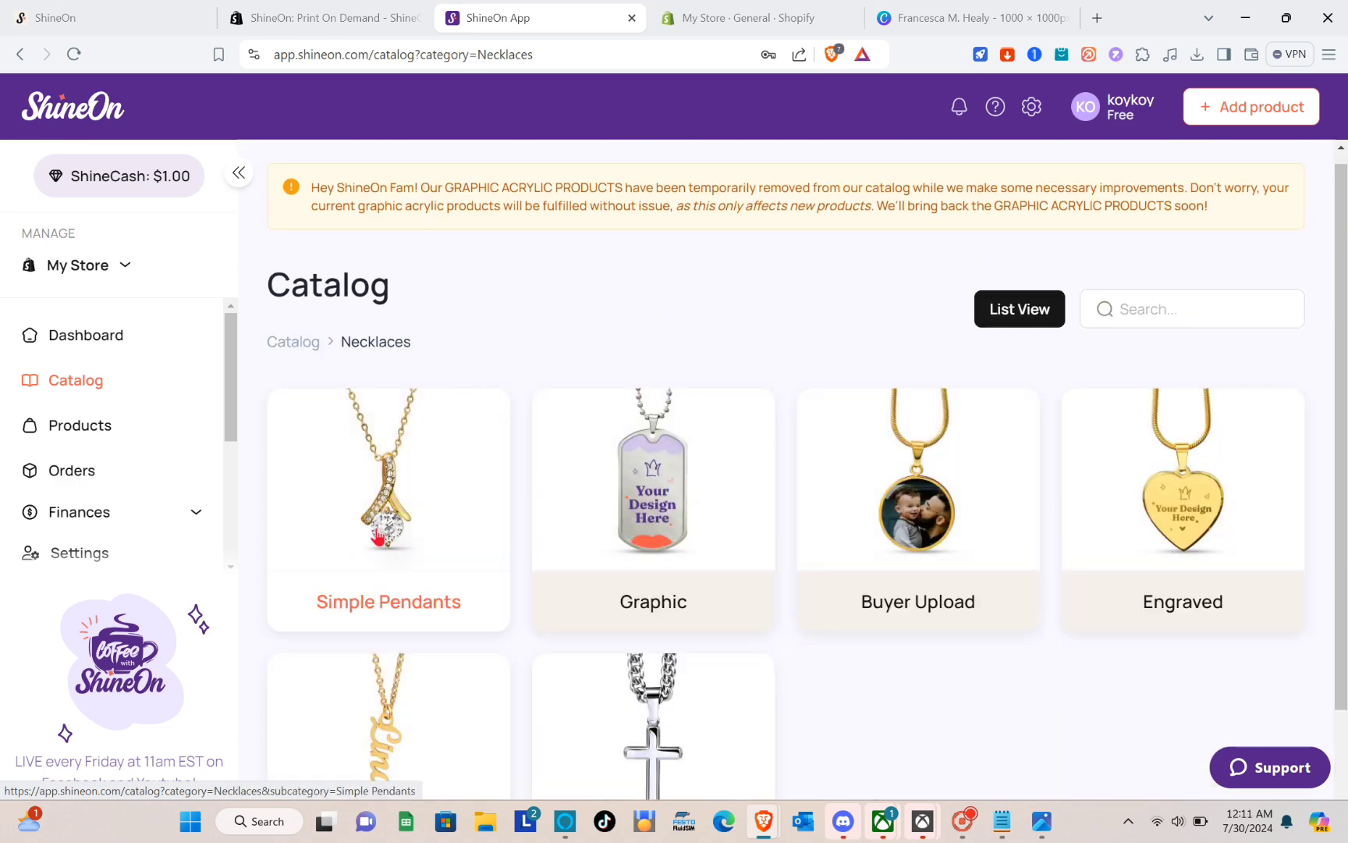
pyautogui.scroll(-2, 478, 586)
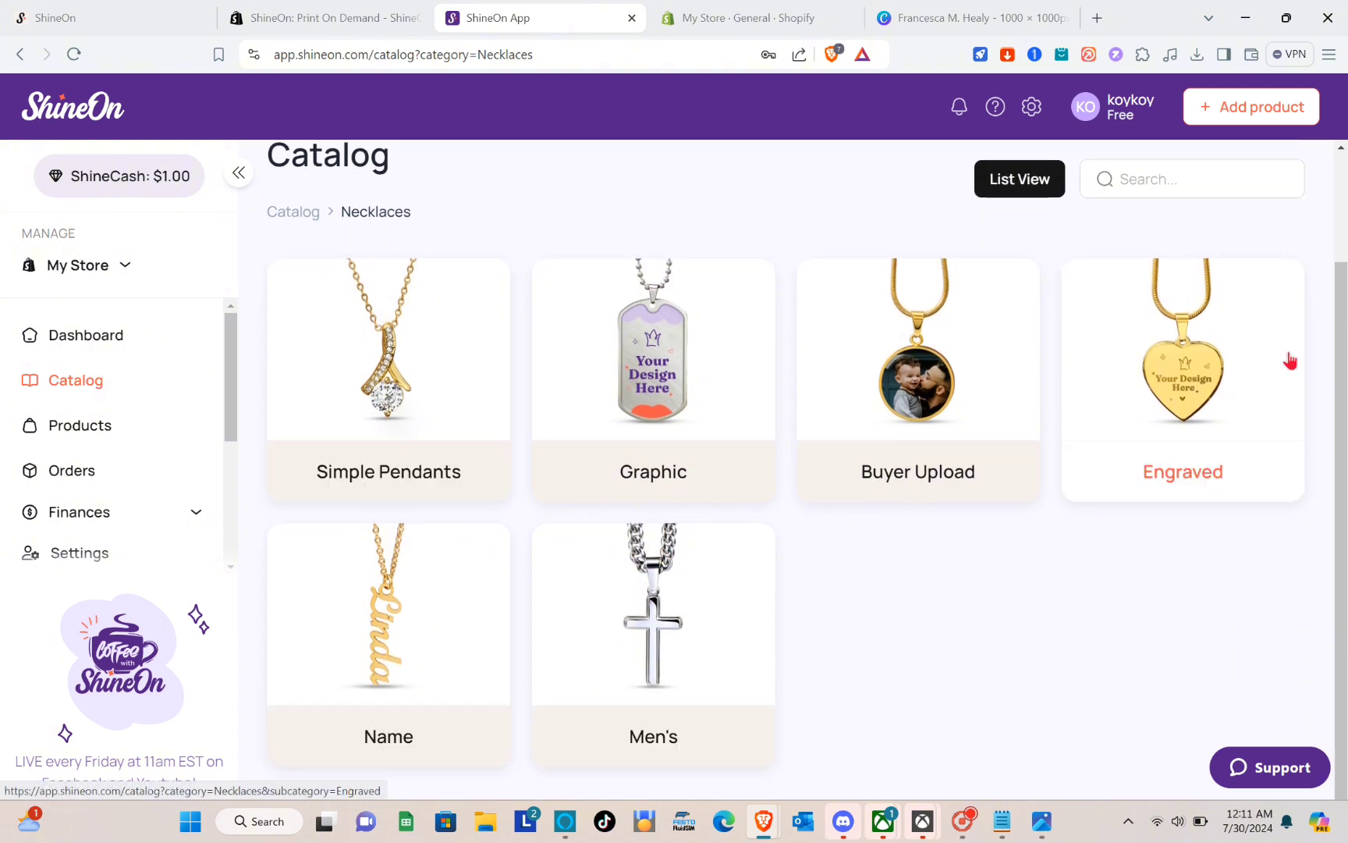
pyautogui.click(1193, 368)
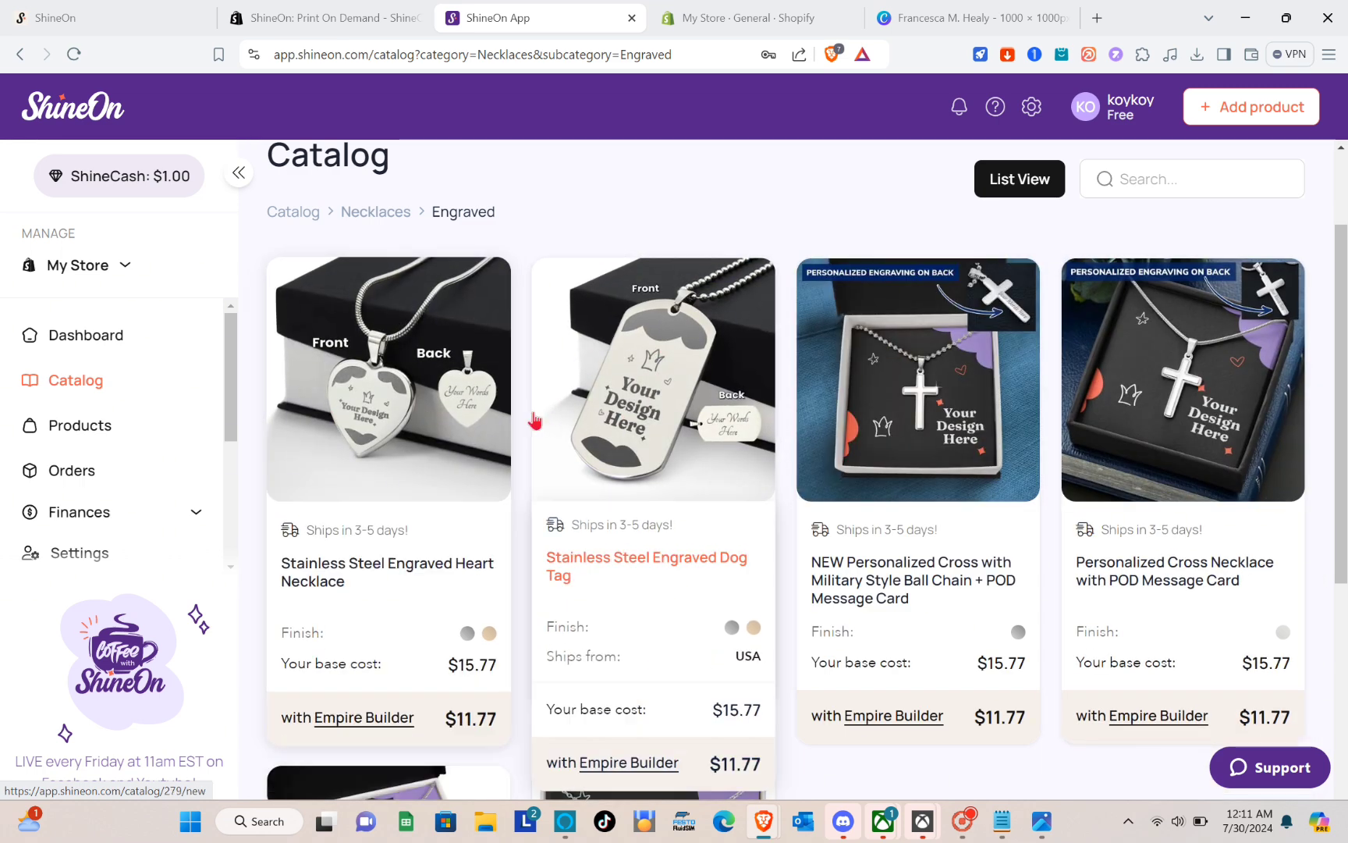
pyautogui.scroll(-5, 535, 421)
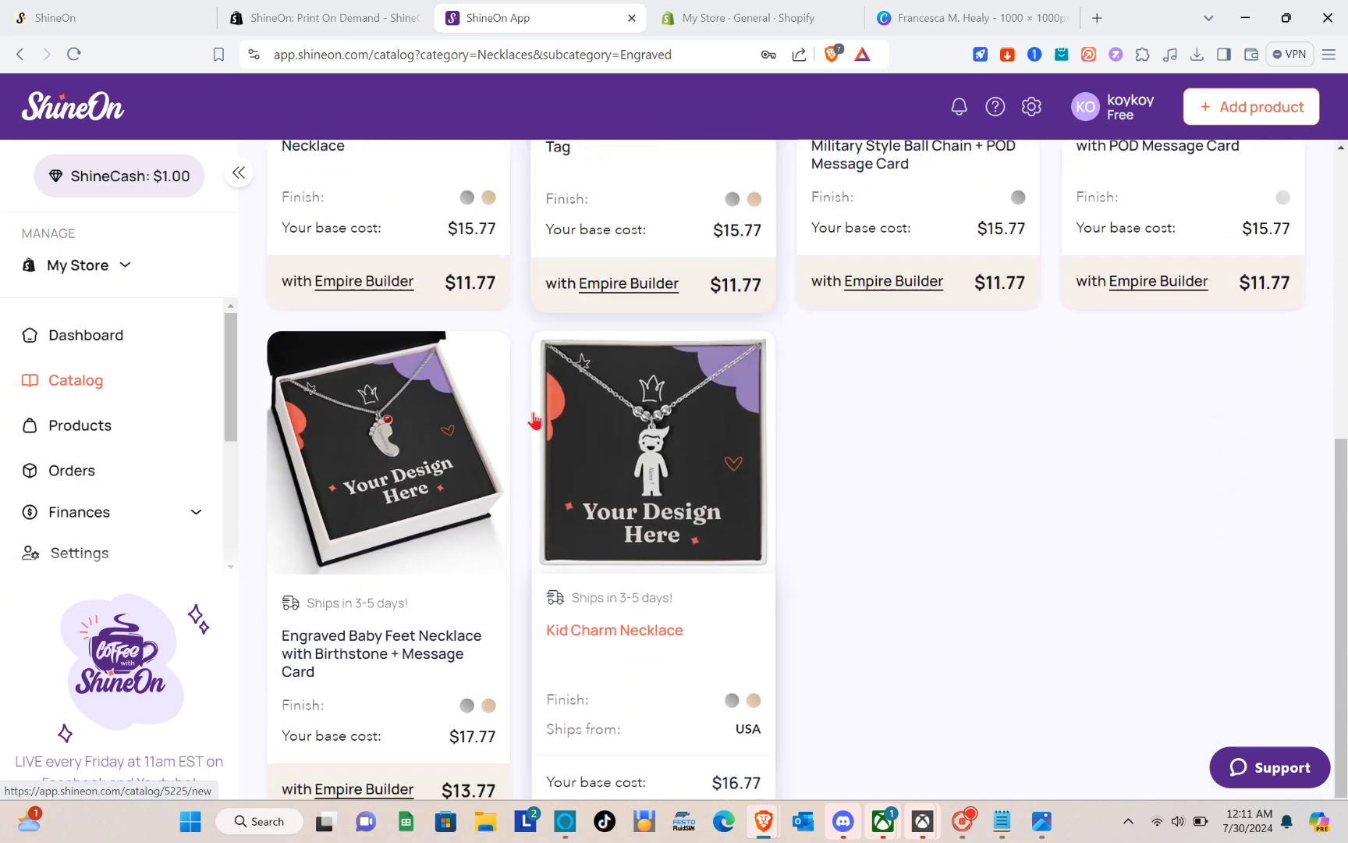
pyautogui.scroll(5, 535, 421)
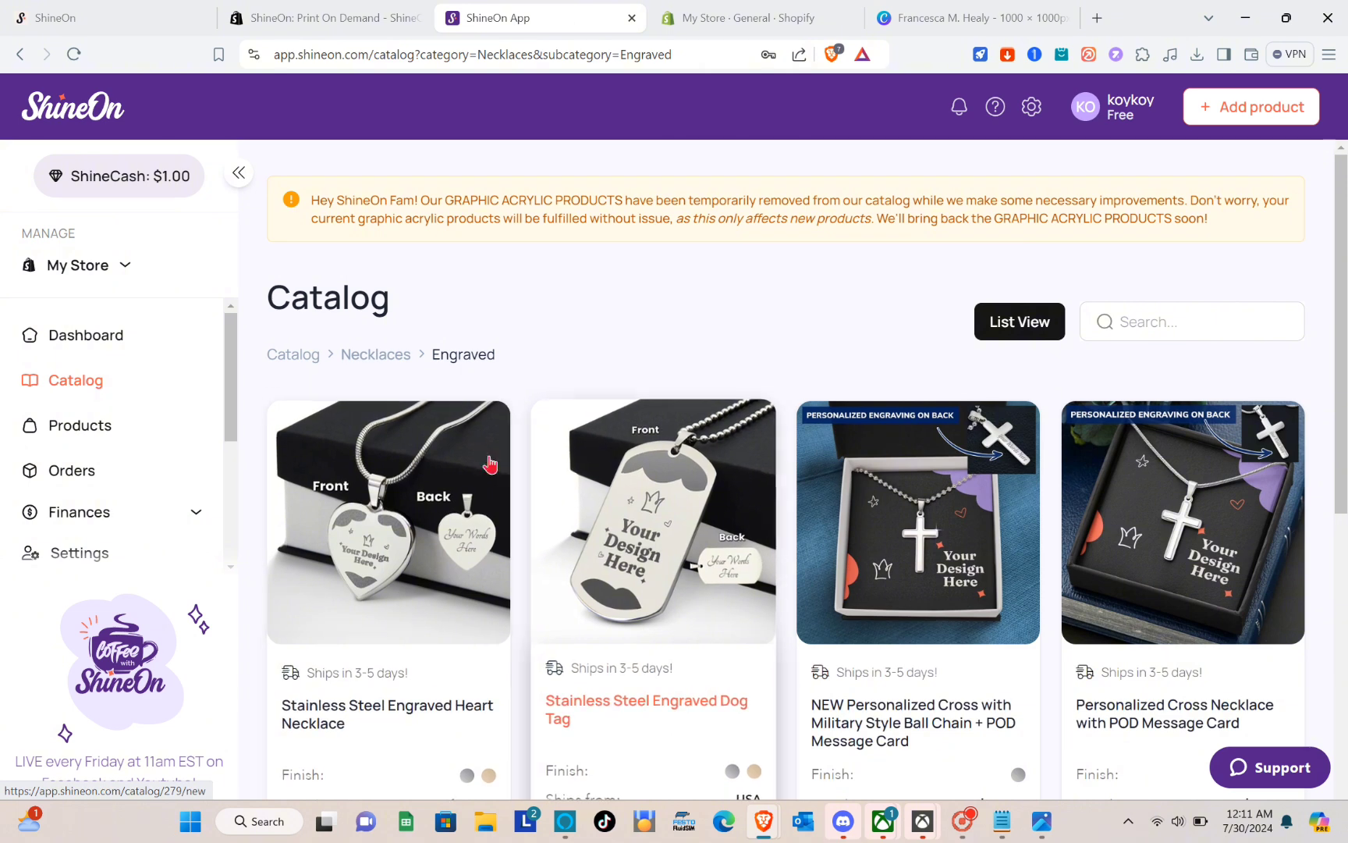
# Open the Stainless Steel Engraved Heart Necklace from the catalog and review its artwork upload requirements.
pyautogui.click(425, 486)
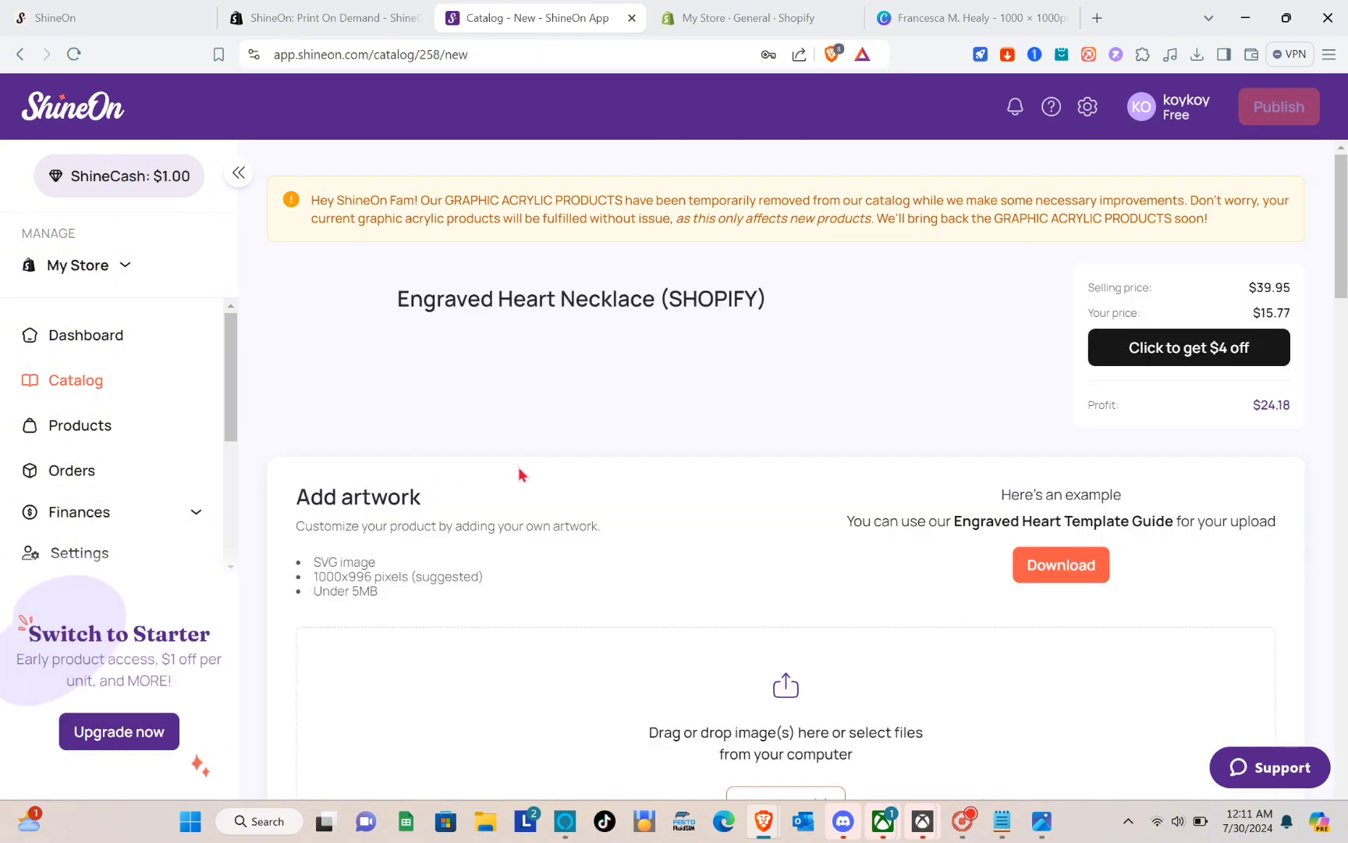
pyautogui.scroll(-3, 646, 490)
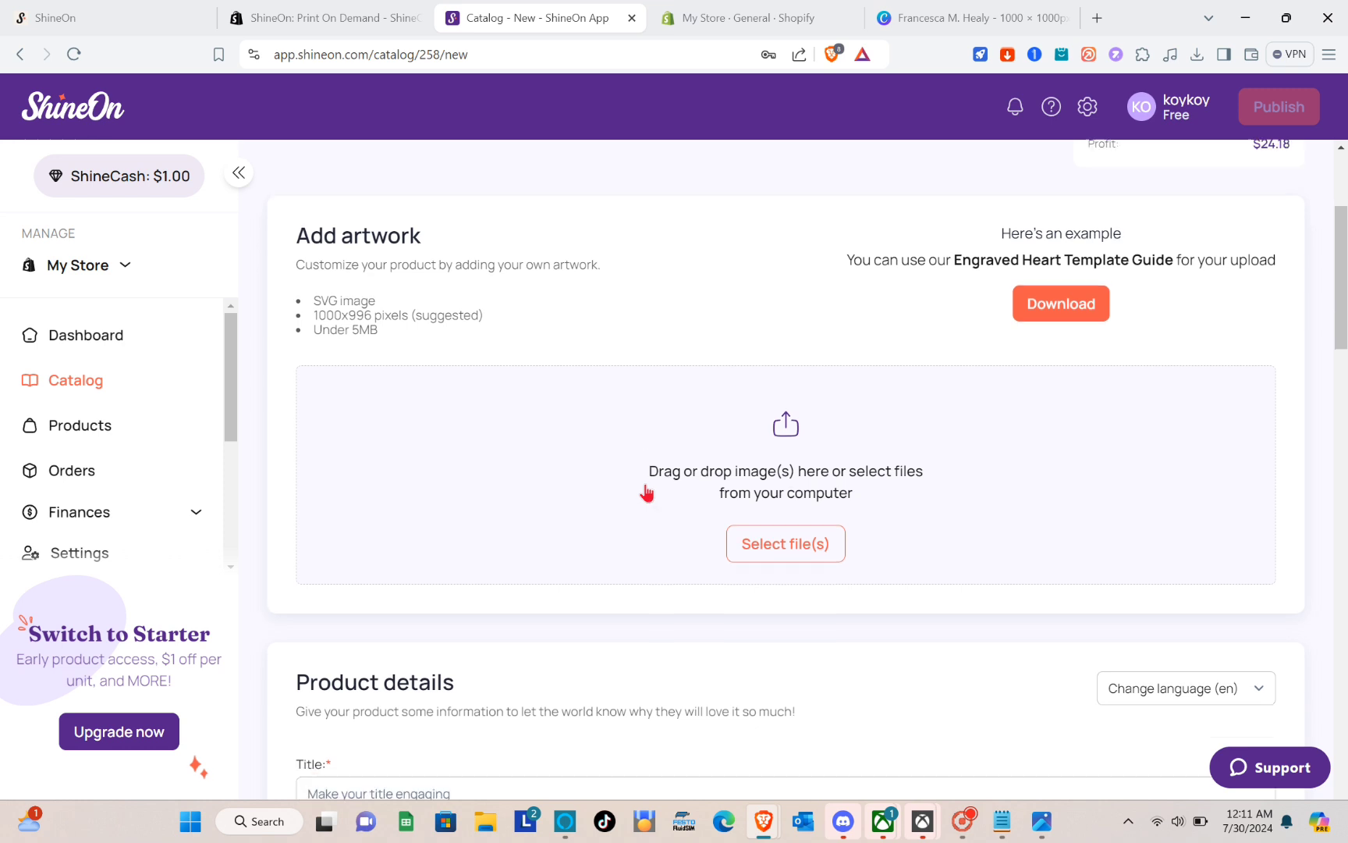
pyautogui.scroll(-1, 646, 491)
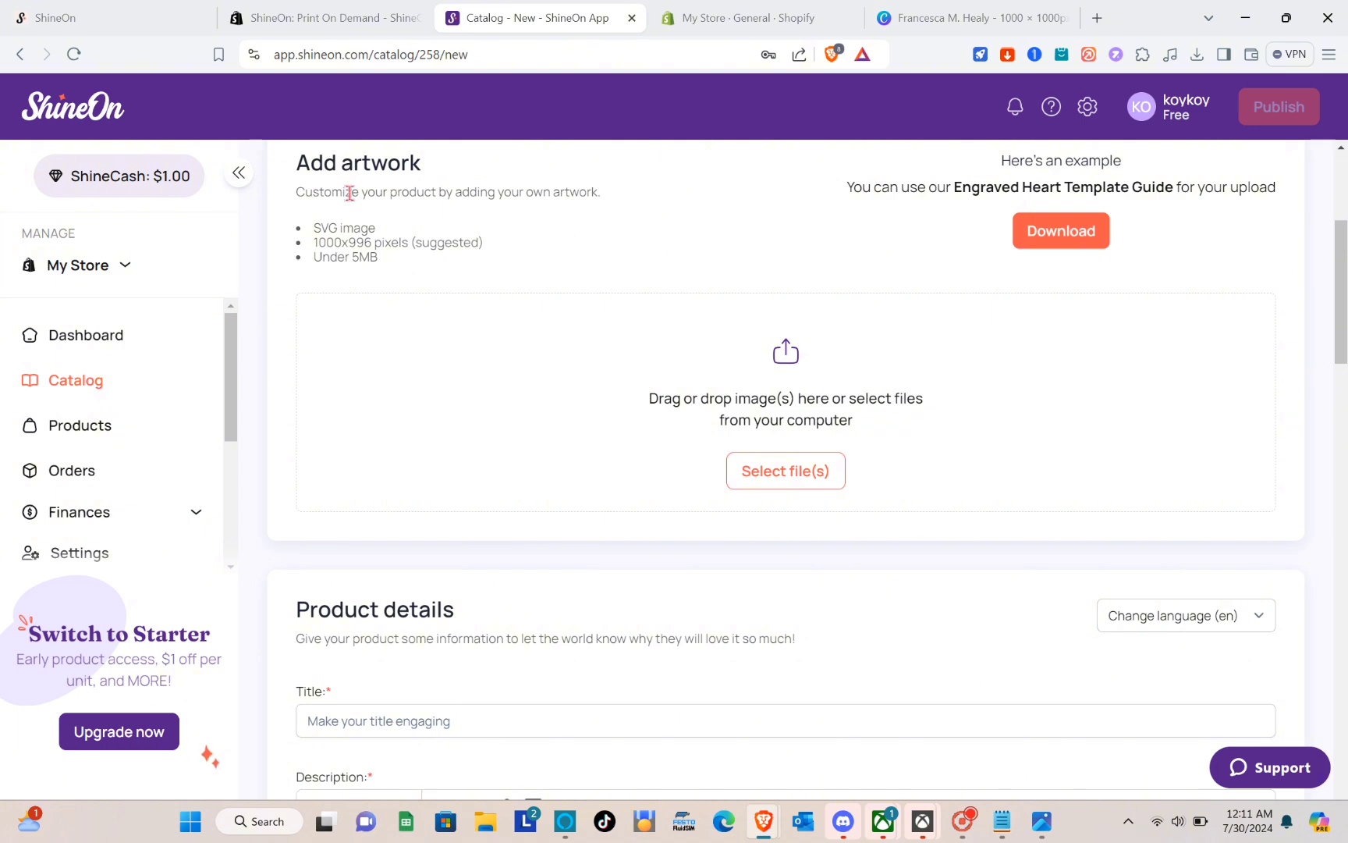
pyautogui.click(766, 461)
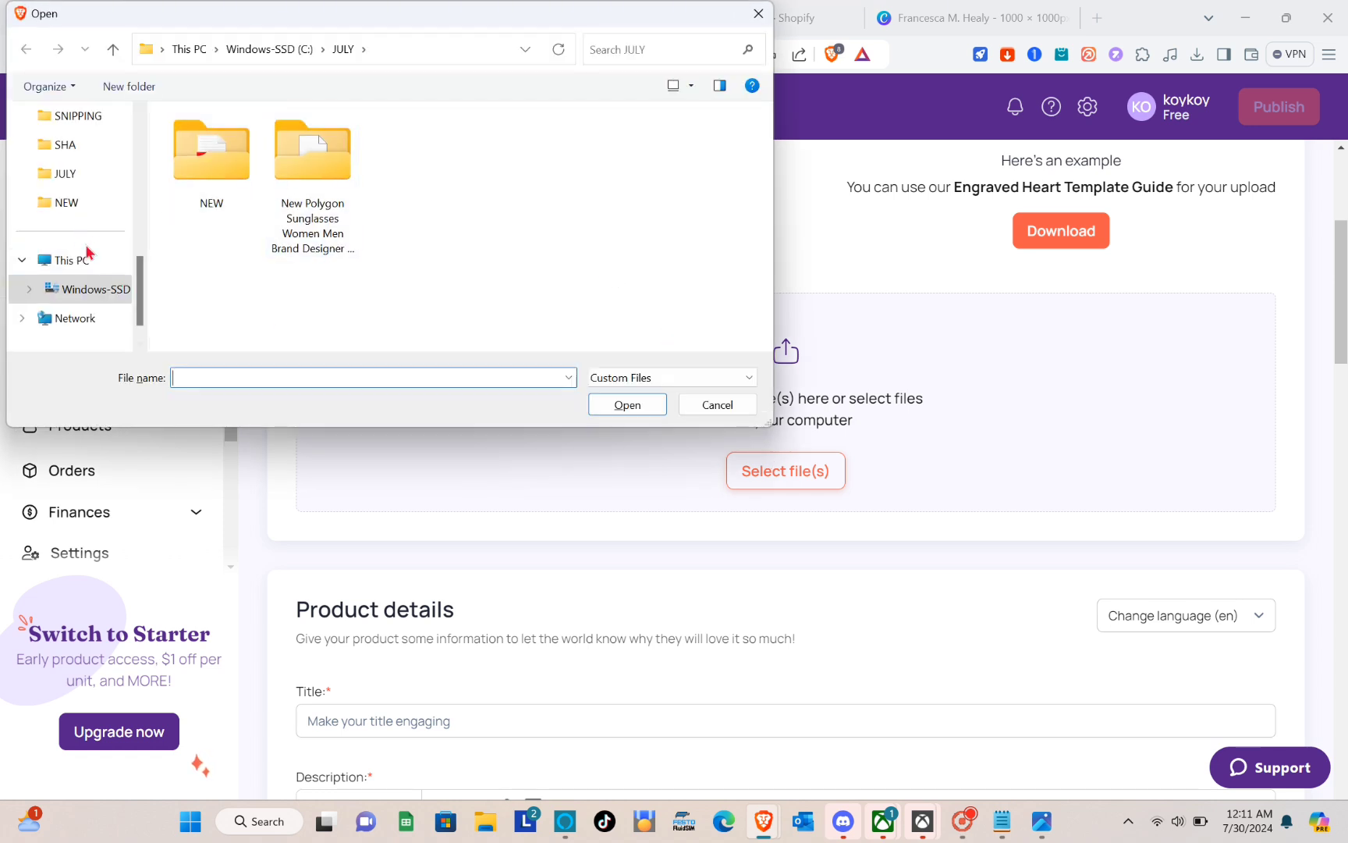
pyautogui.click(104, 179)
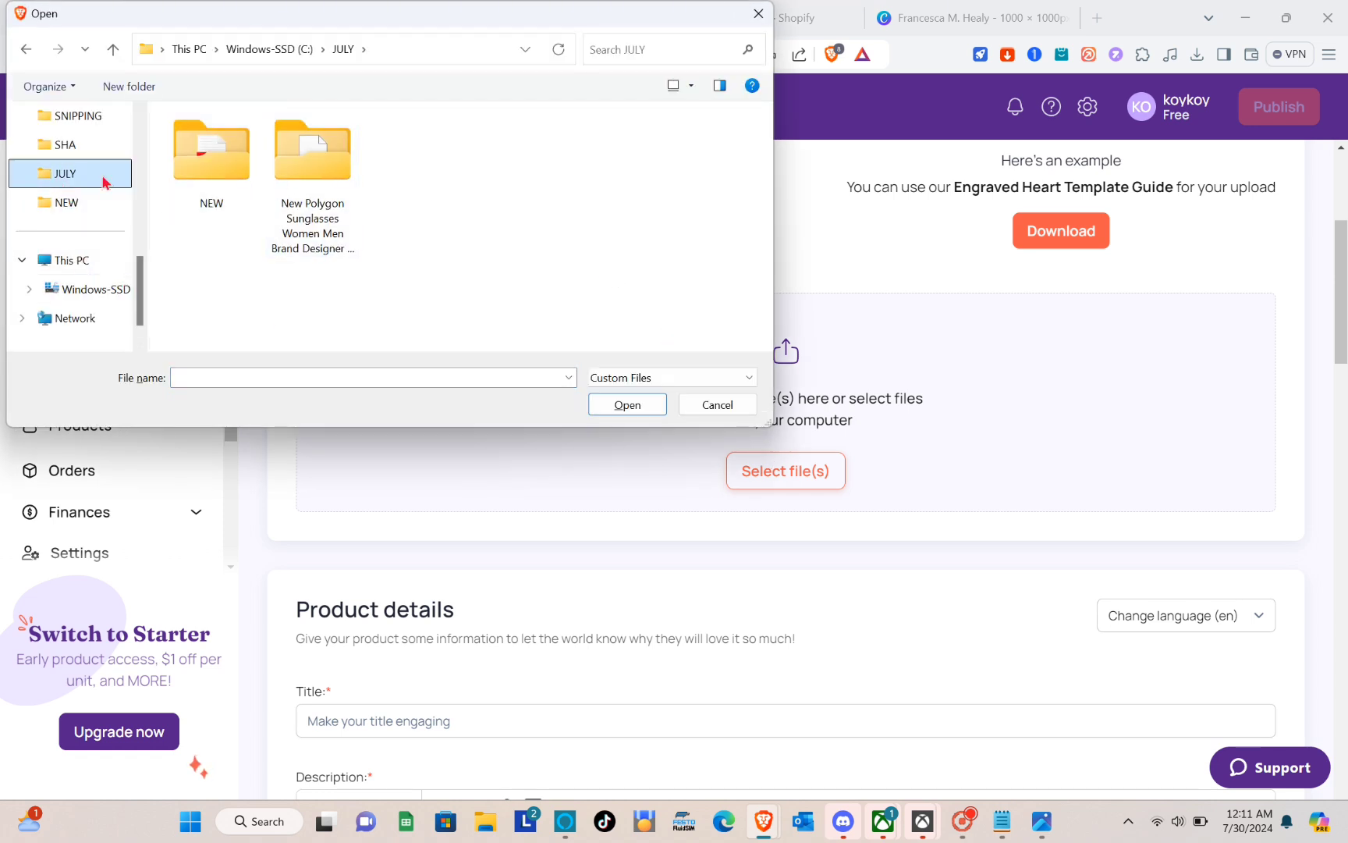
pyautogui.click(757, 13)
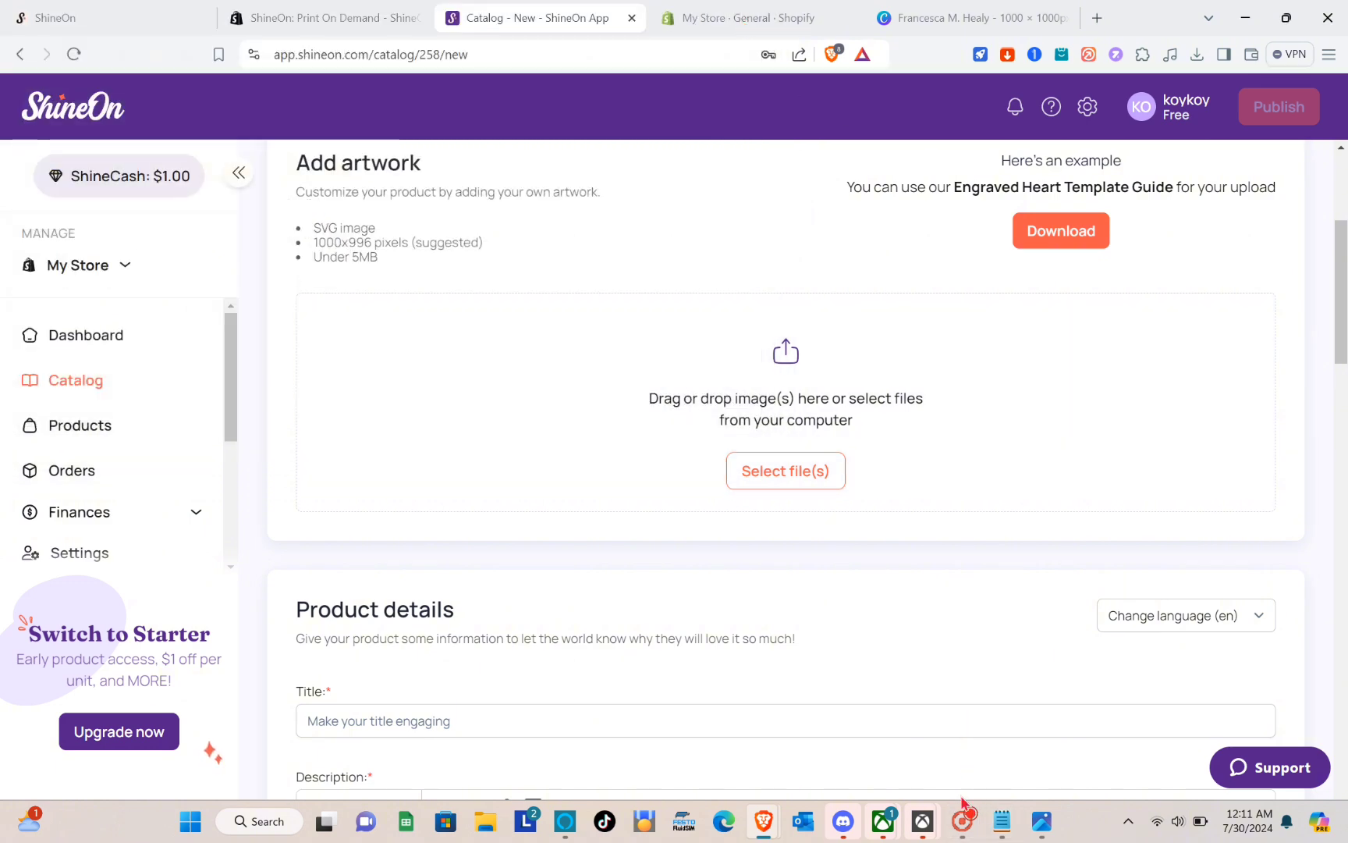
pyautogui.click(943, 672)
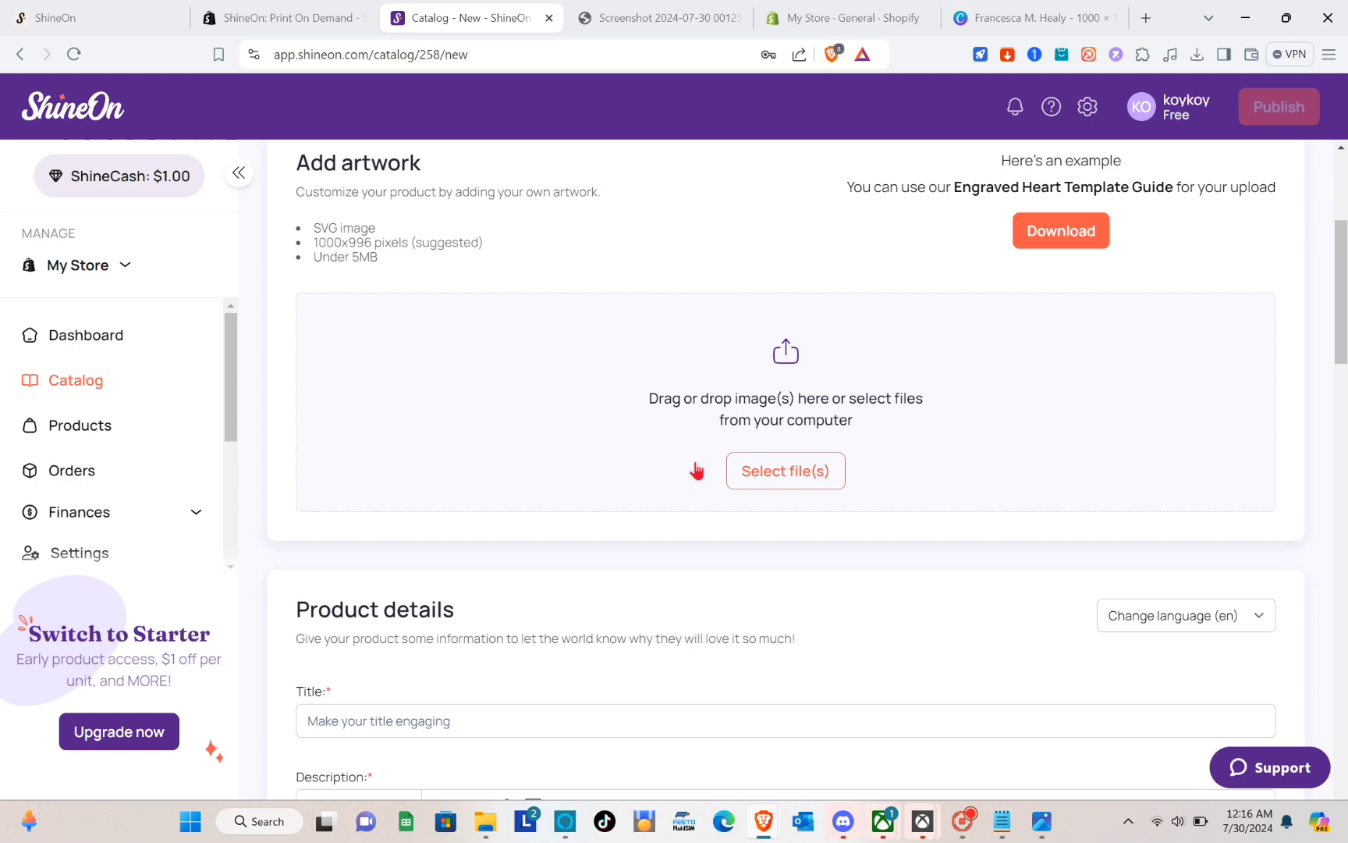
# Copy the product name from the page heading and set the listing title to "Engraved Heart Necklace".
pyautogui.scroll(-4, 697, 469)
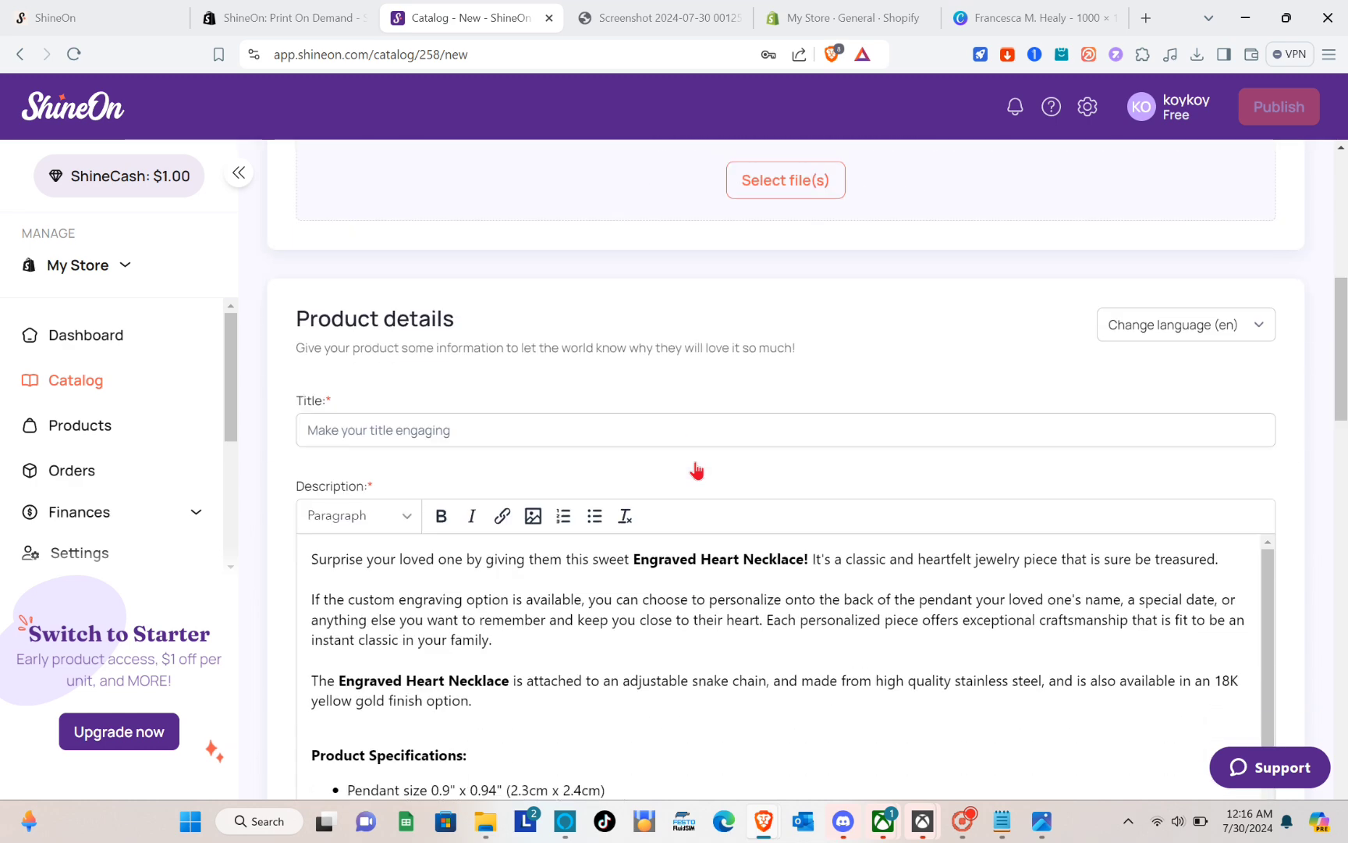
pyautogui.click(383, 435)
pyautogui.scroll(-3, 383, 435)
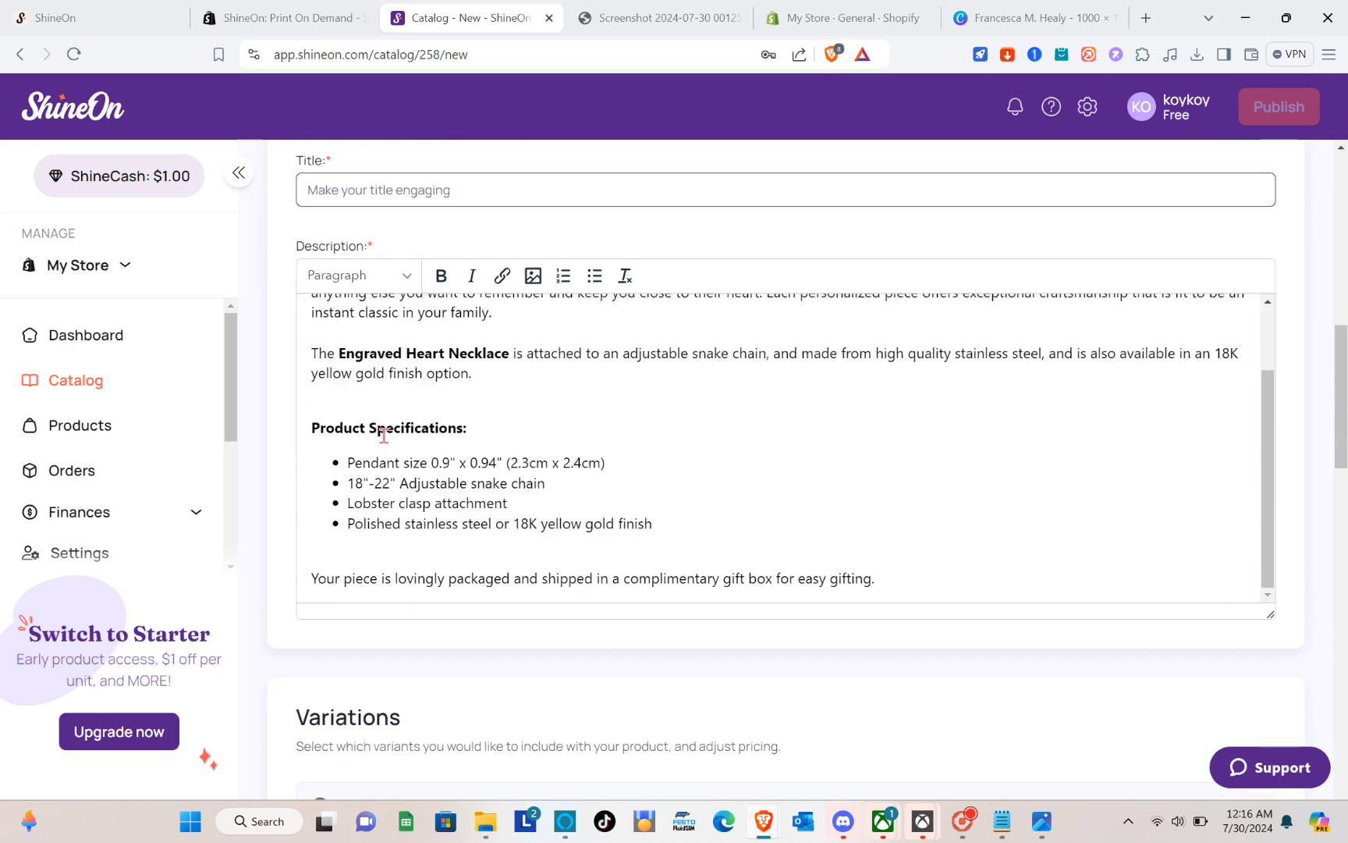
pyautogui.scroll(-13, 383, 434)
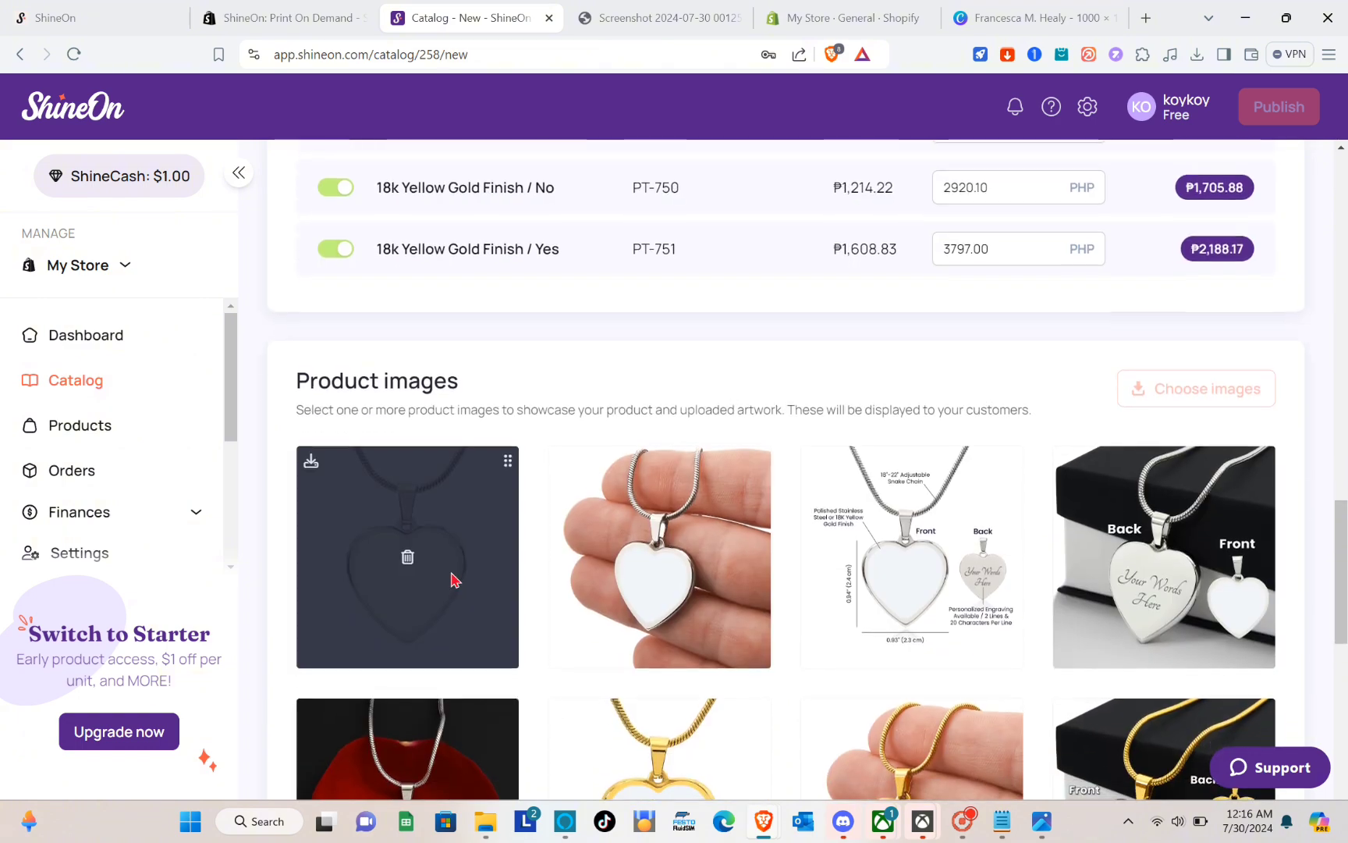
pyautogui.scroll(18, 451, 579)
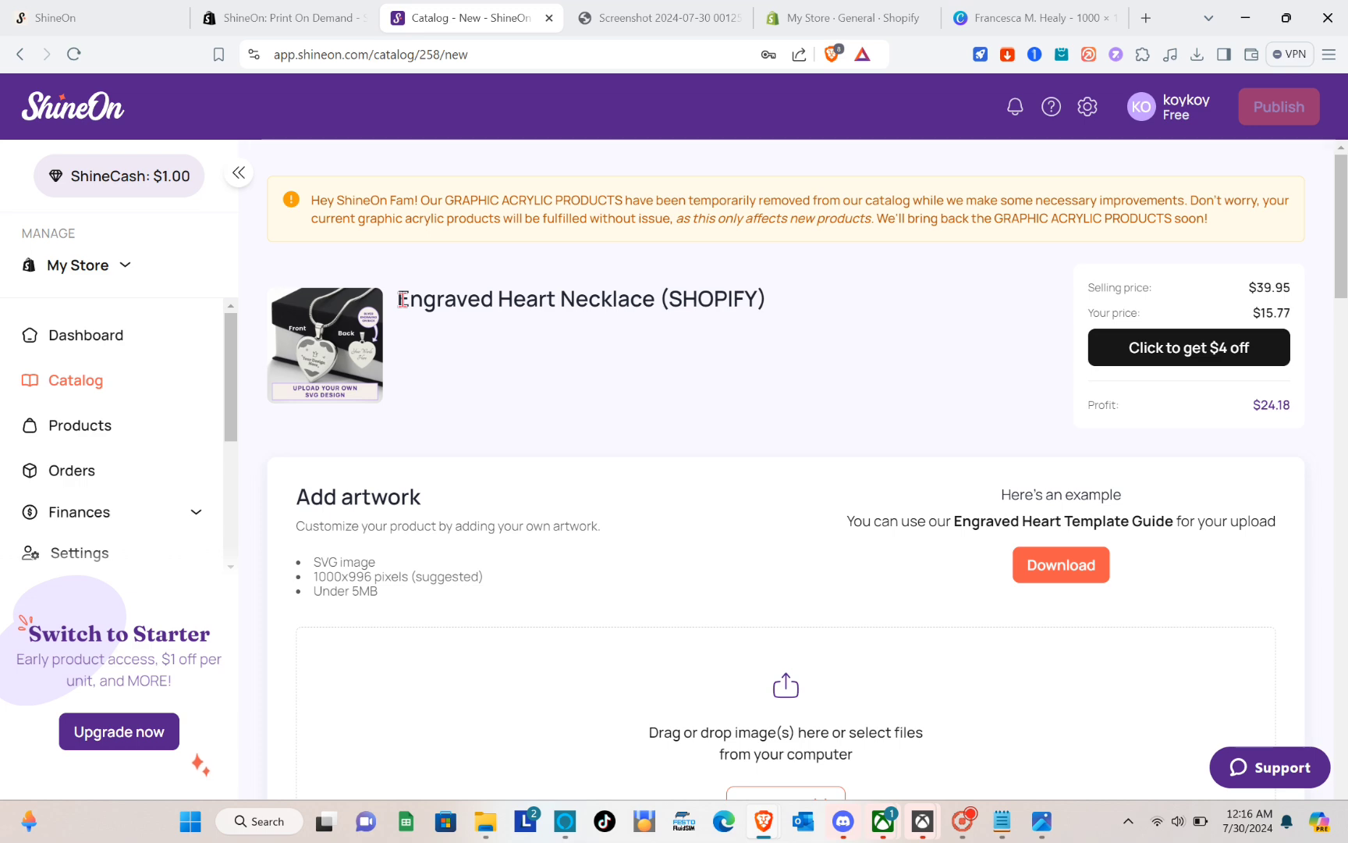
pyautogui.moveTo(399, 297); pyautogui.dragTo(658, 312)
pyautogui.hotkey('ctrl', 'c')
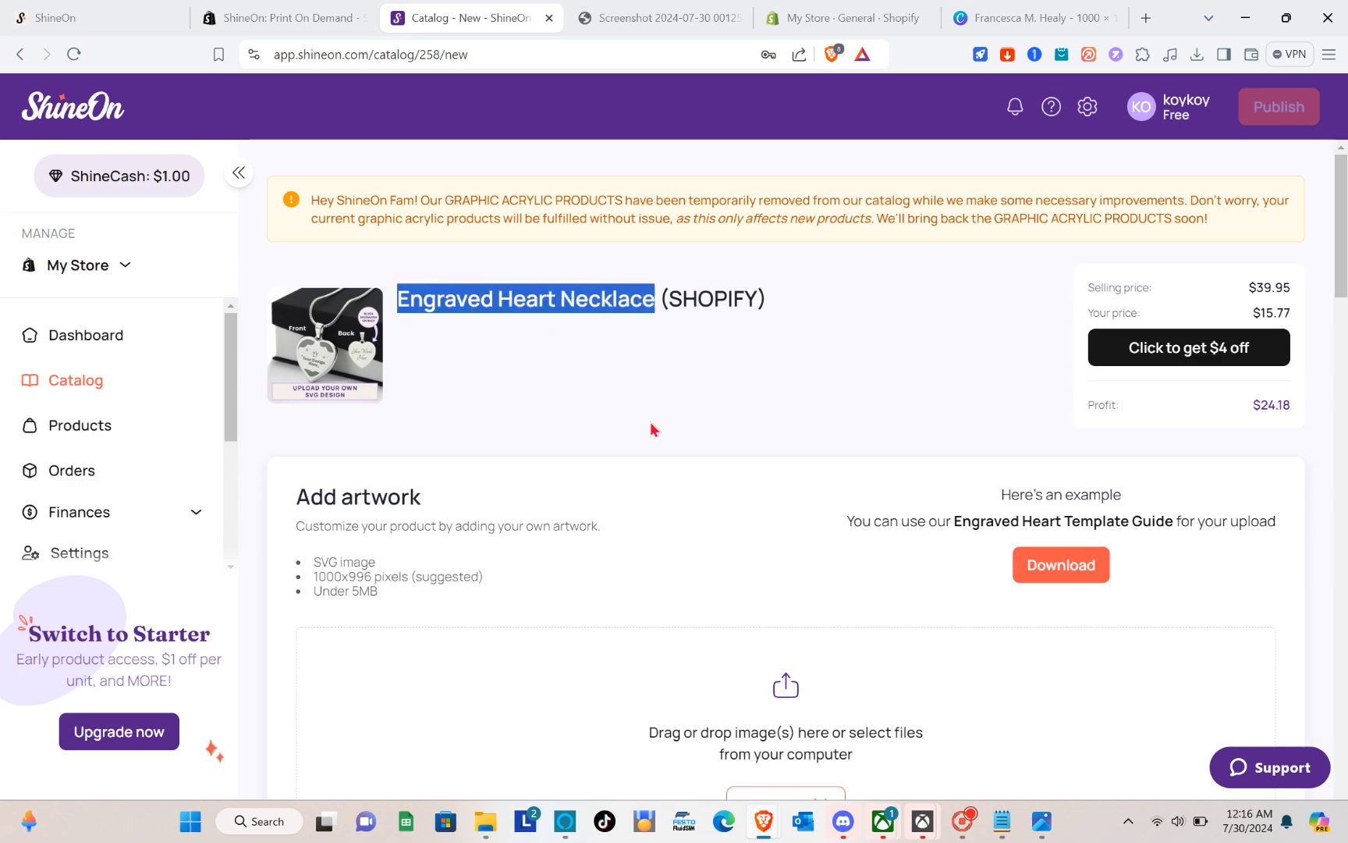
pyautogui.scroll(-10, 651, 429)
pyautogui.click(478, 245)
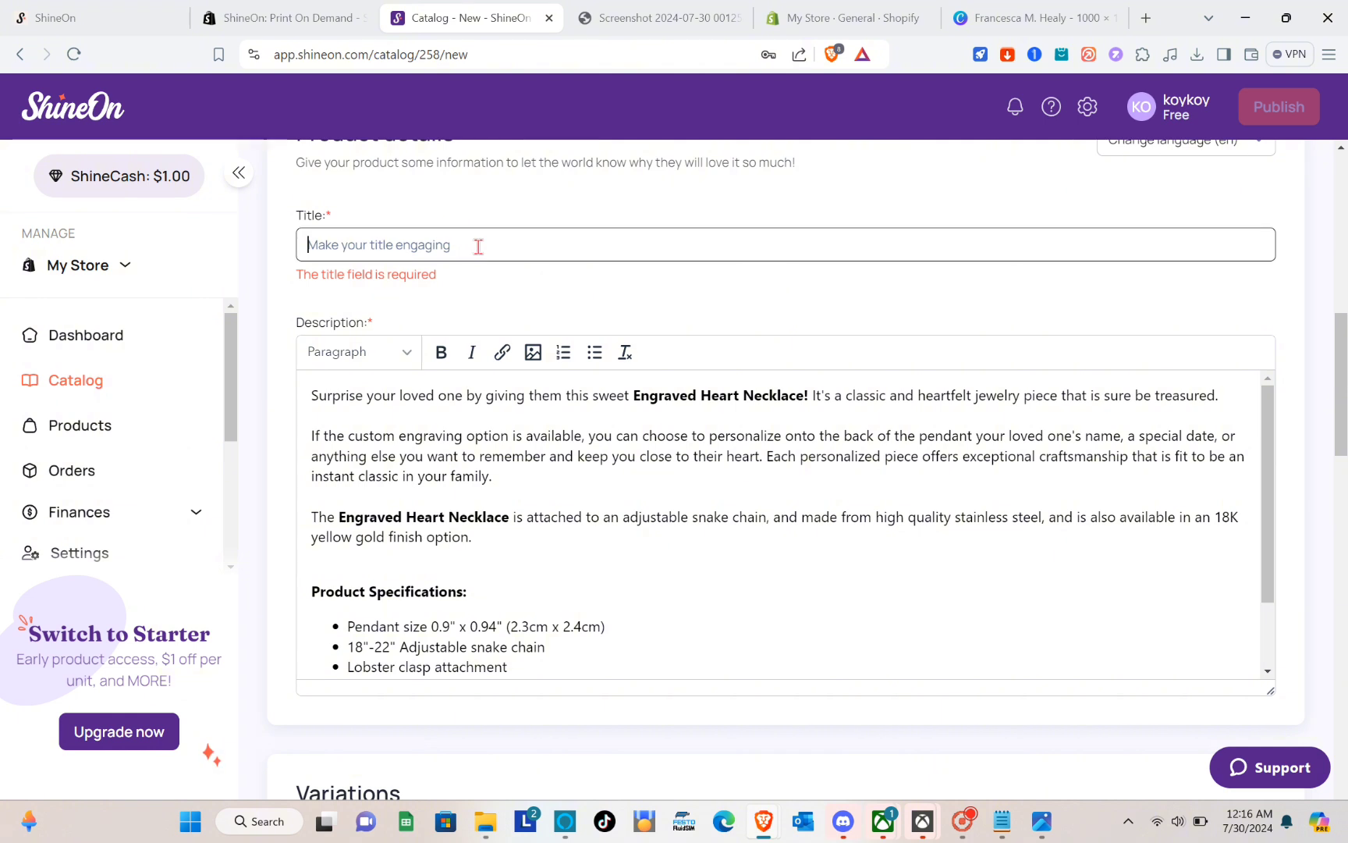
pyautogui.hotkey('ctrl', 'v')
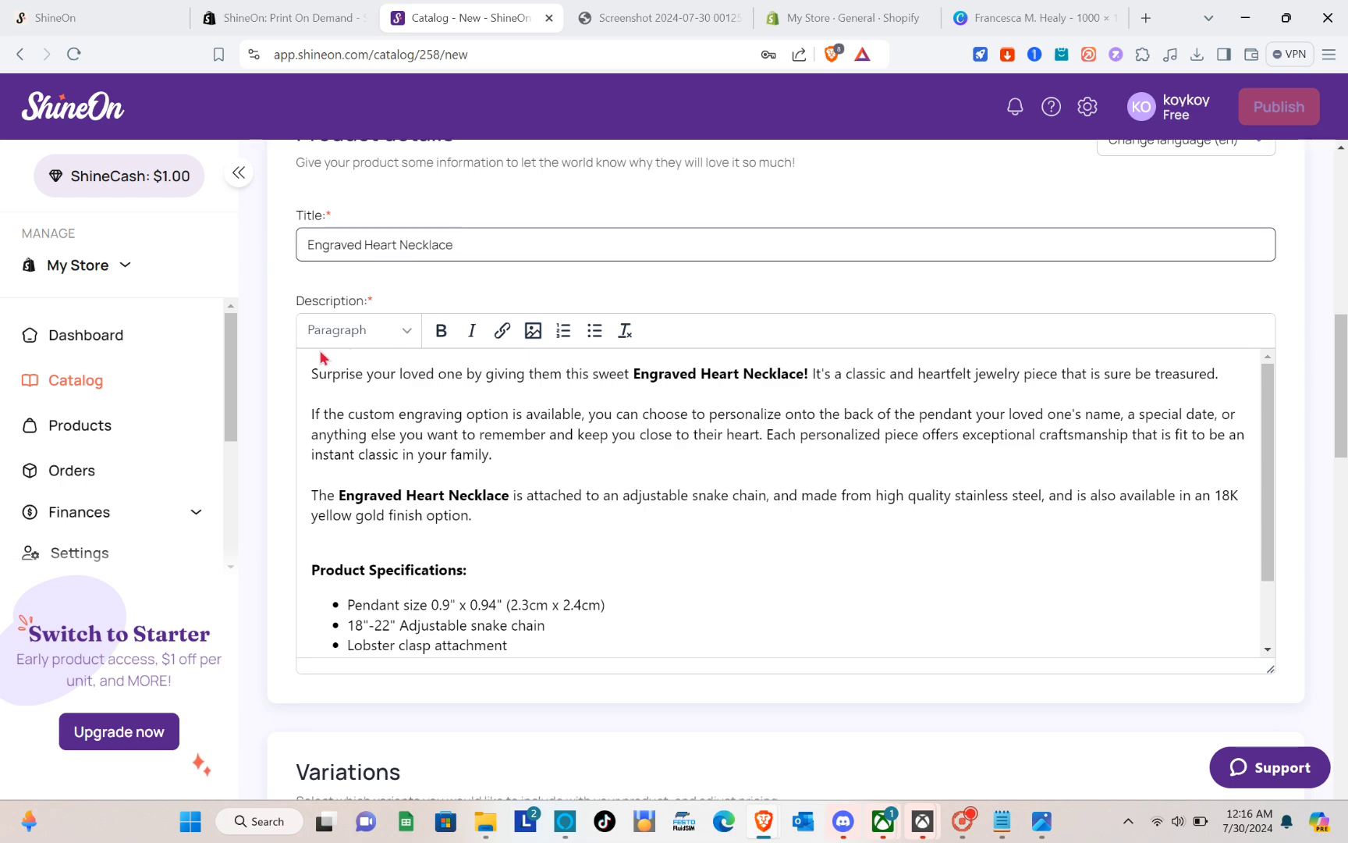
# Review the prefilled description, product images, and the base cost, price, and profit of each variation.
pyautogui.scroll(-2, 457, 451)
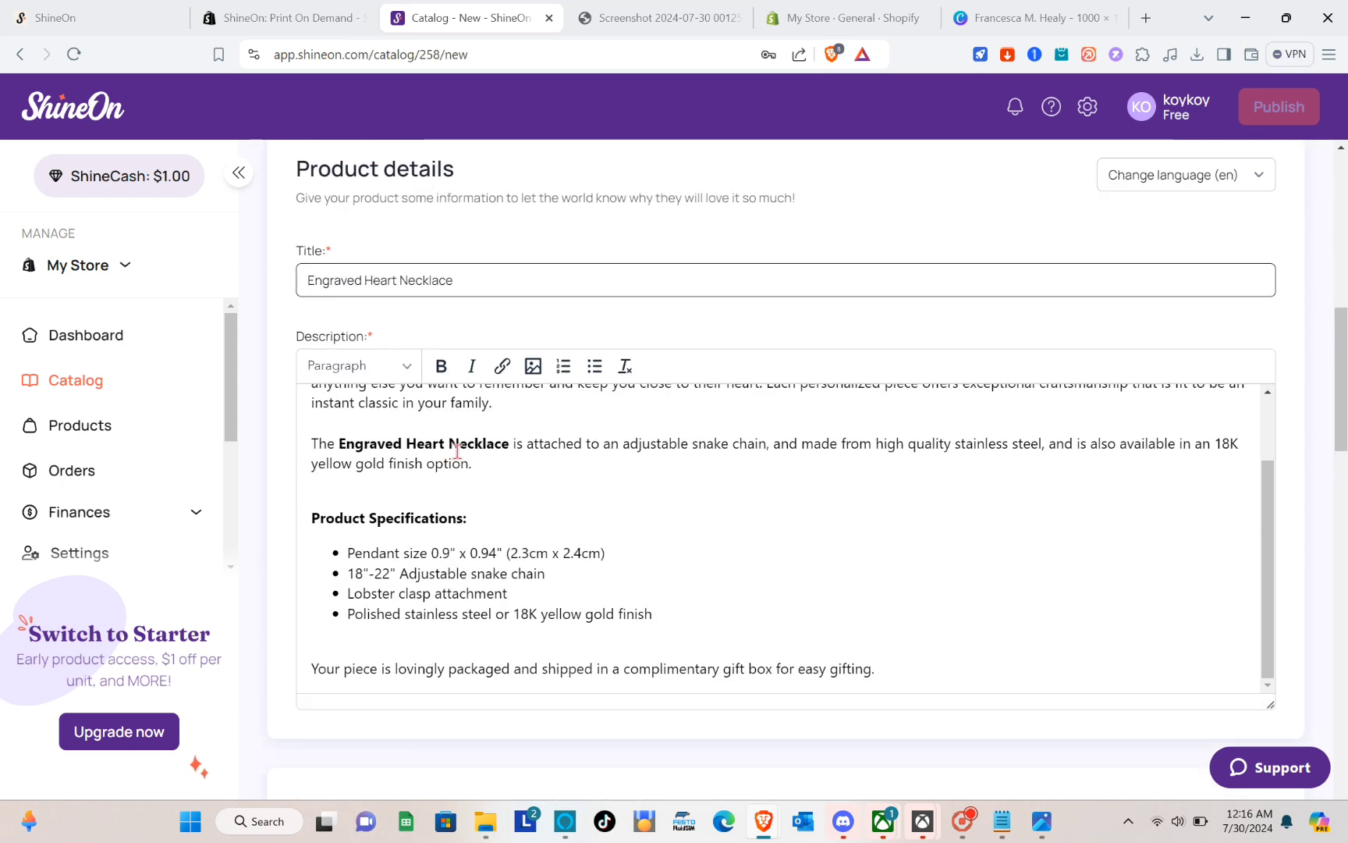
pyautogui.scroll(-4, 458, 451)
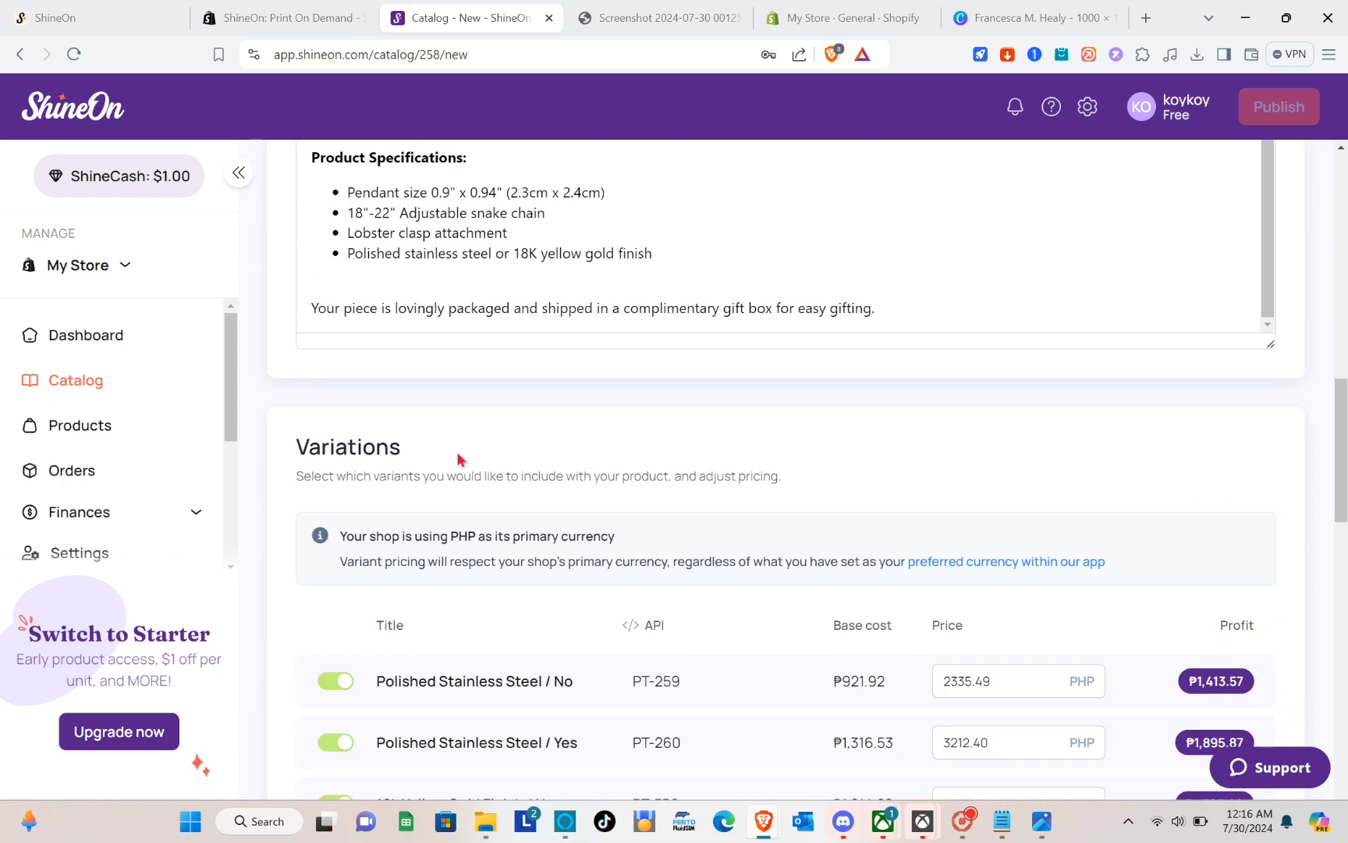
pyautogui.scroll(-5, 457, 459)
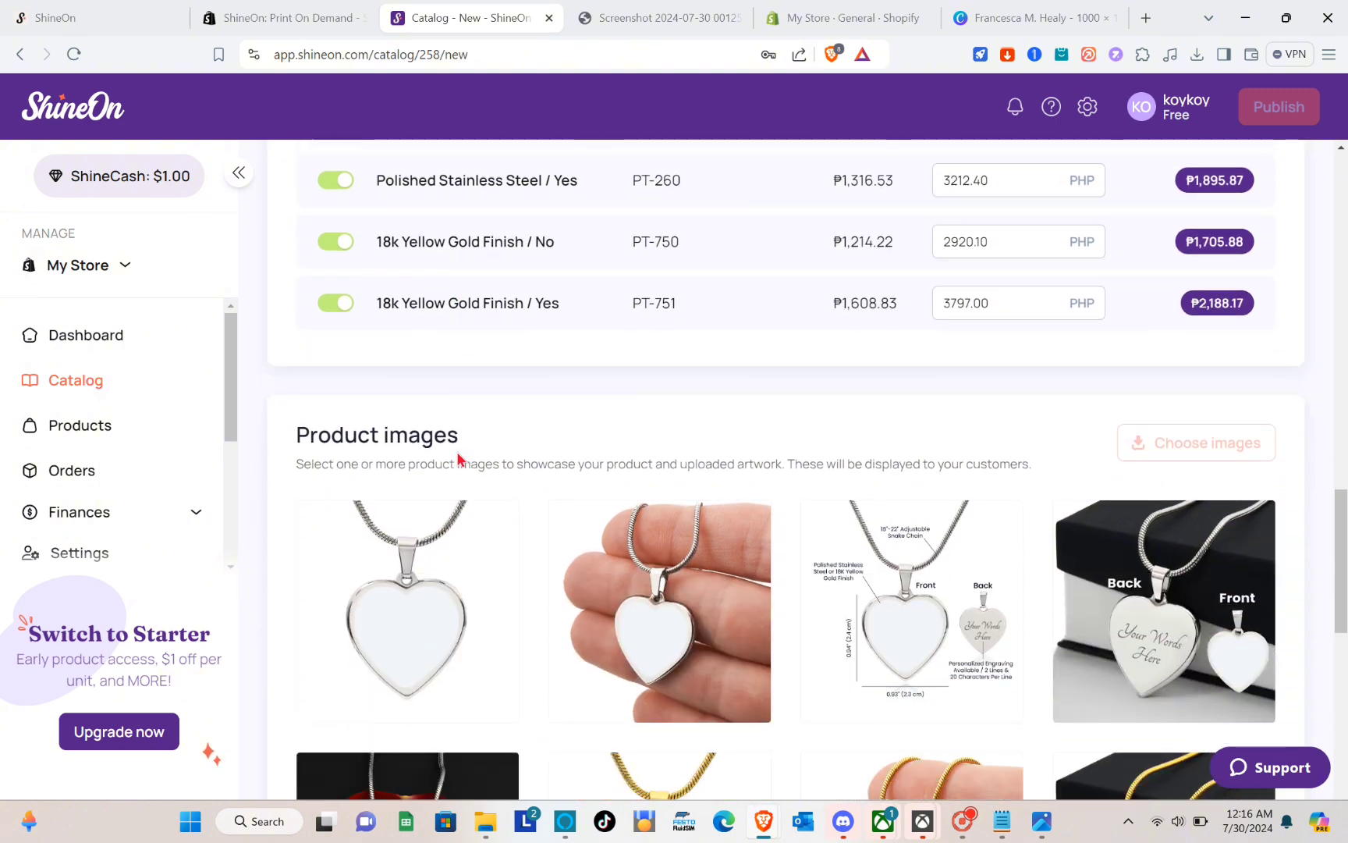
pyautogui.scroll(1, 457, 451)
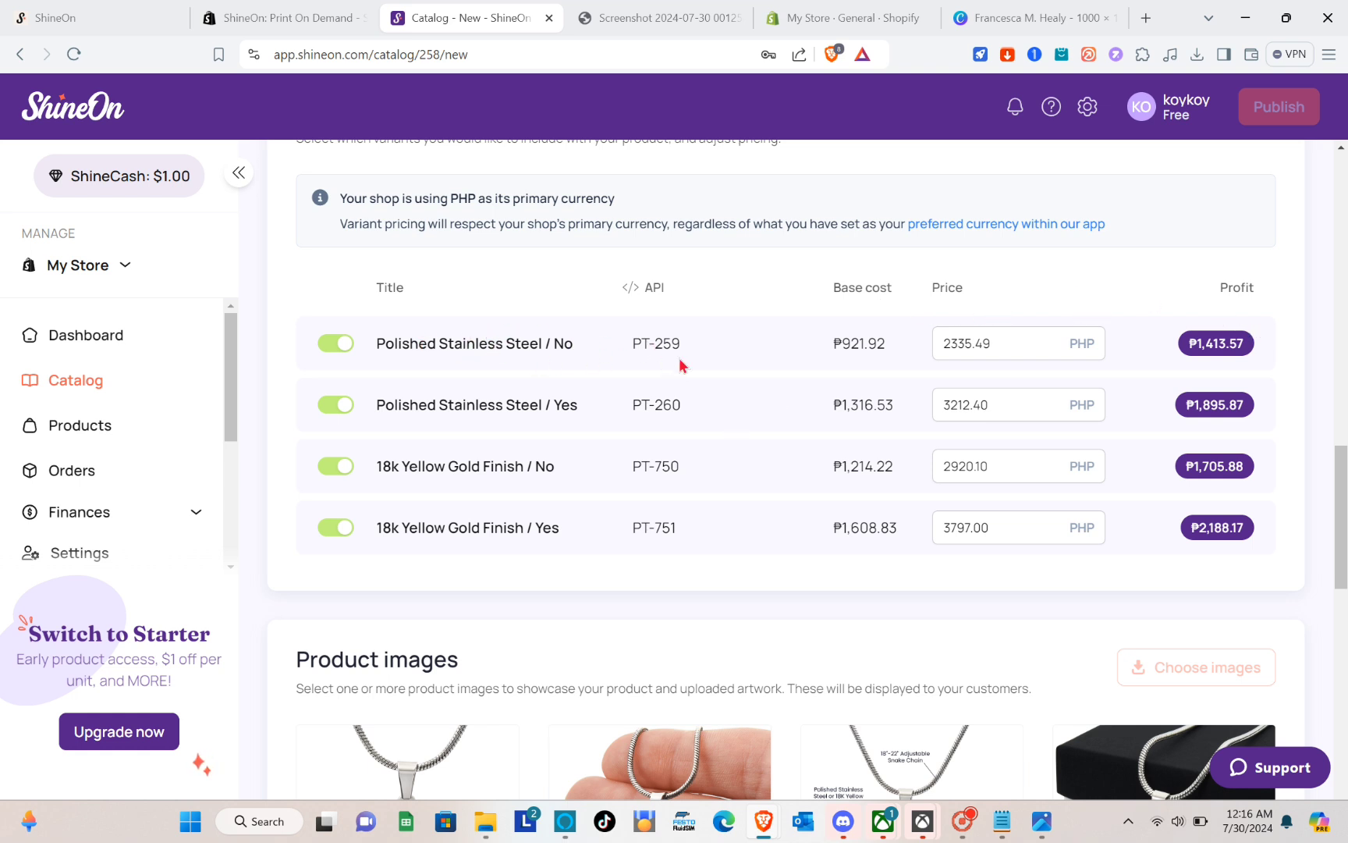
pyautogui.moveTo(855, 348)
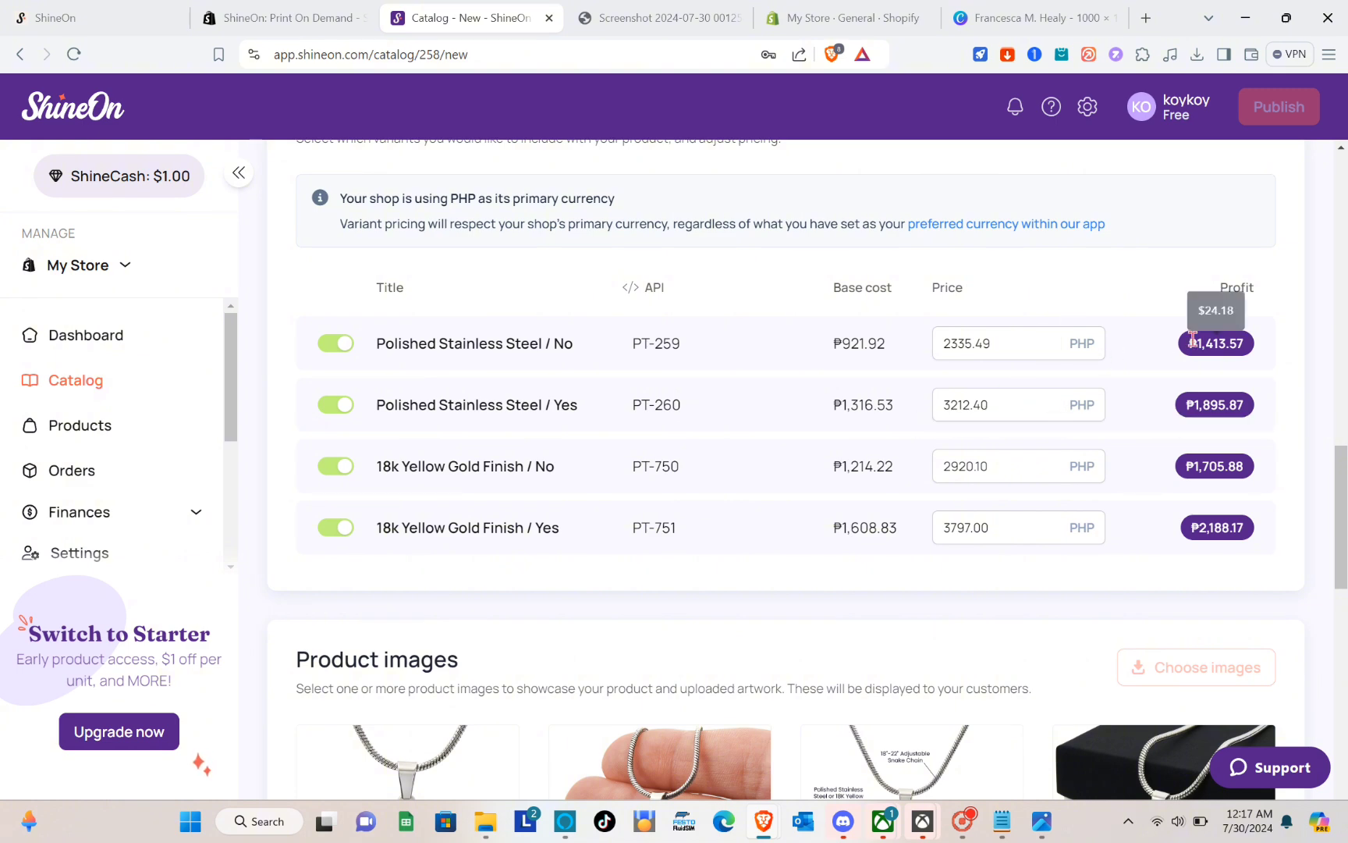
# Nudge the price of the Polished Stainless Steel / No variation down in small increments.
pyautogui.click(1055, 348)
pyautogui.click(1055, 348)
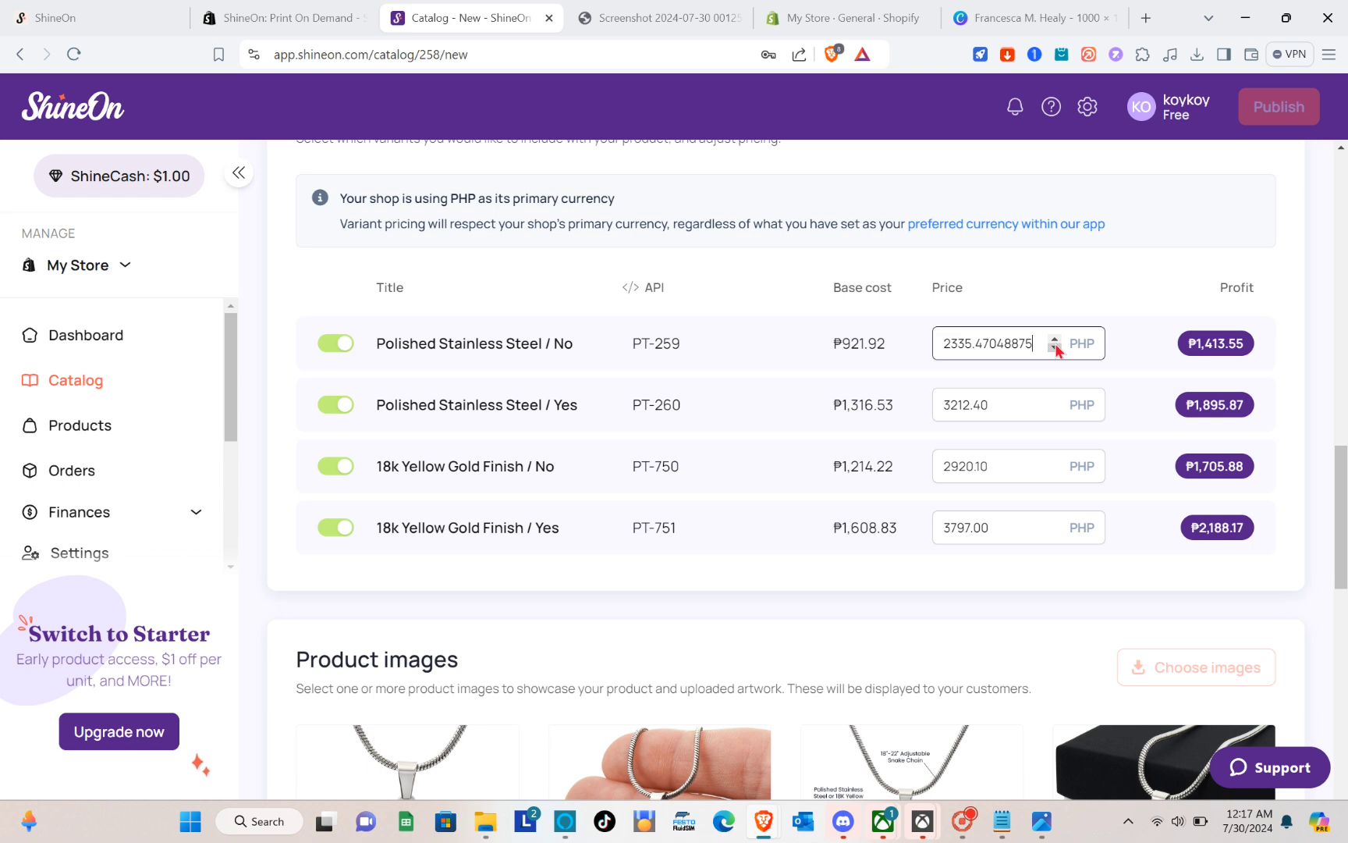
pyautogui.click(1054, 348)
pyautogui.click(1054, 348)
pyautogui.click(1055, 348)
pyautogui.click(1055, 348)
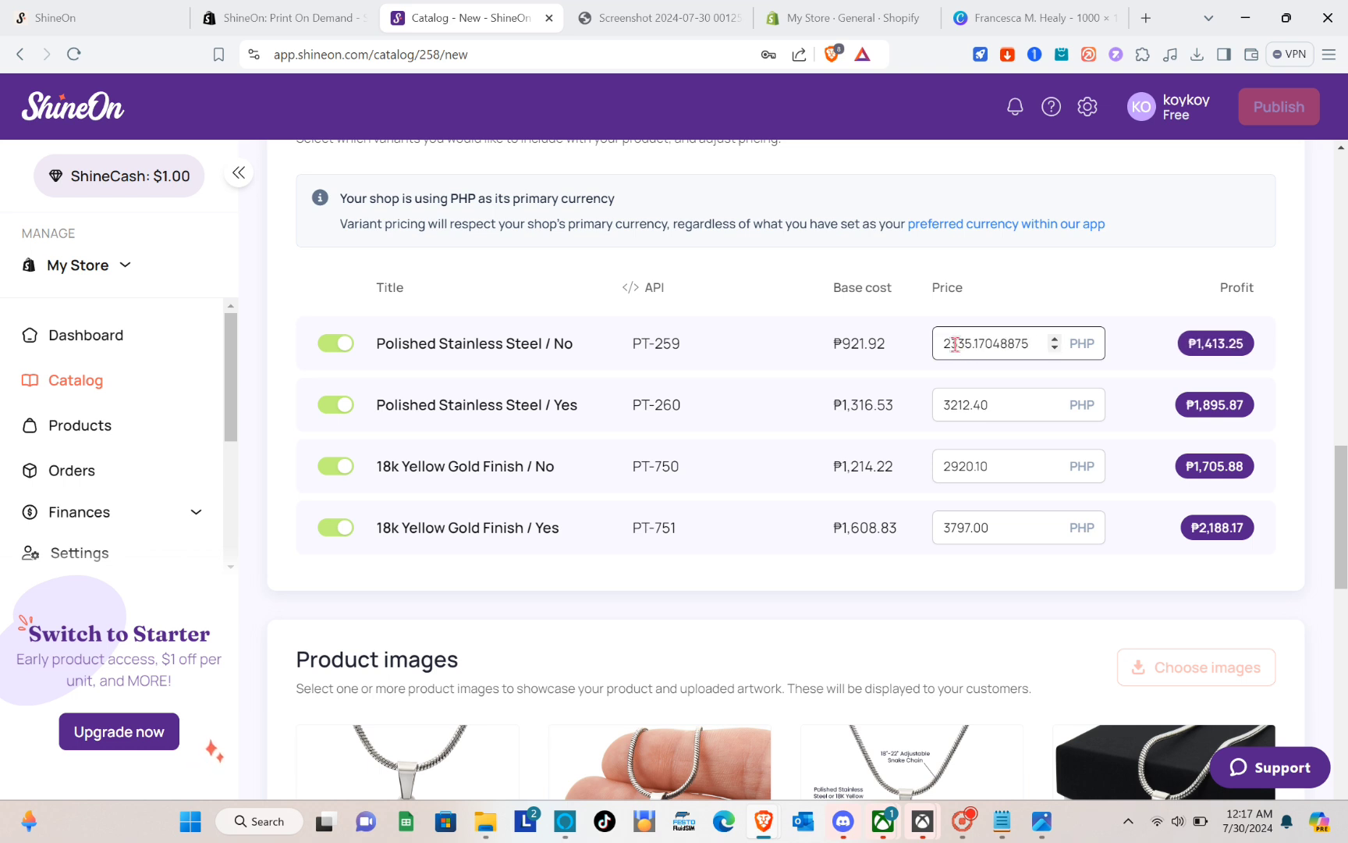
# Set the price of the Polished Stainless Steel / No variation to 2005 PHP and check its profit.
pyautogui.moveTo(943, 343); pyautogui.dragTo(1020, 345)
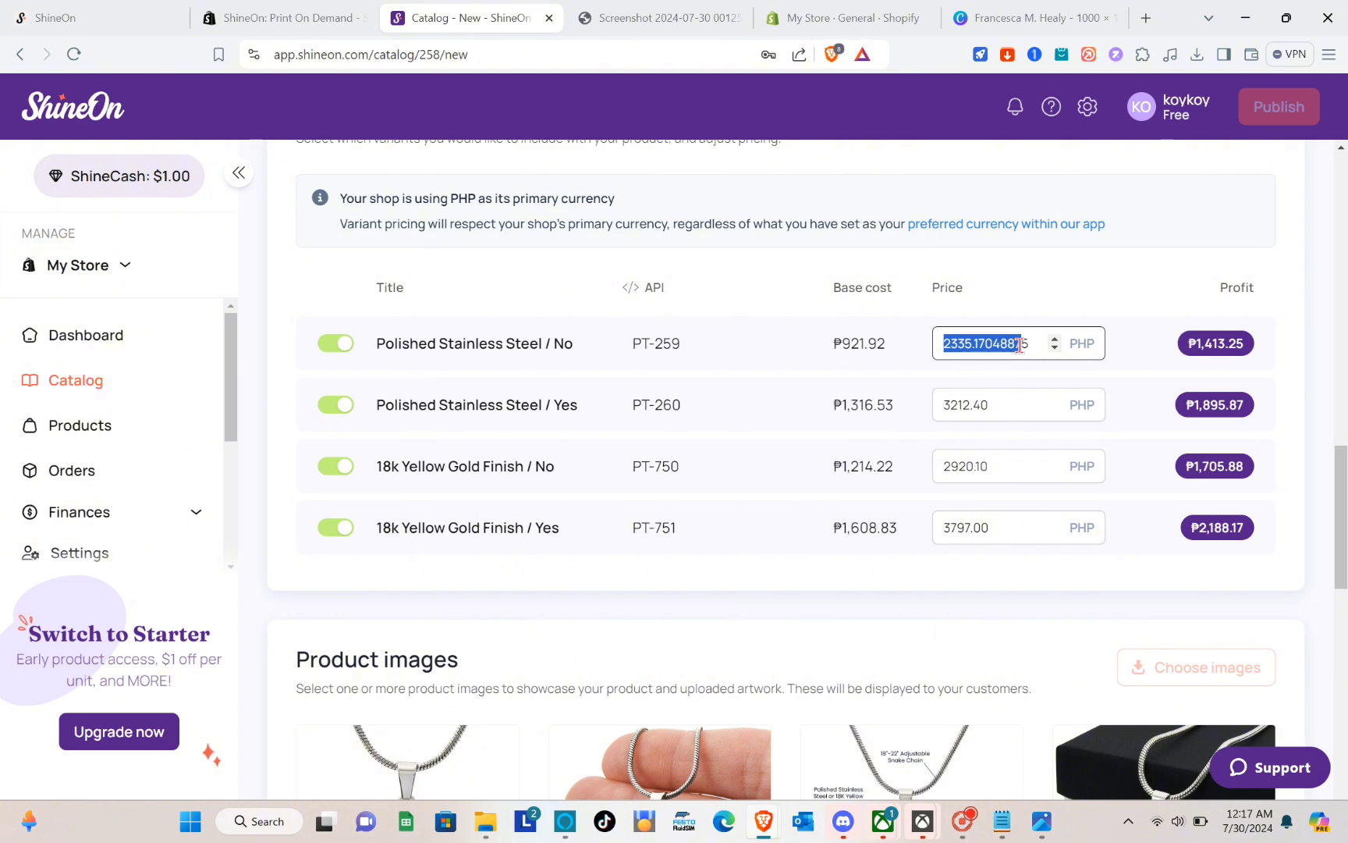
pyautogui.write('2005')
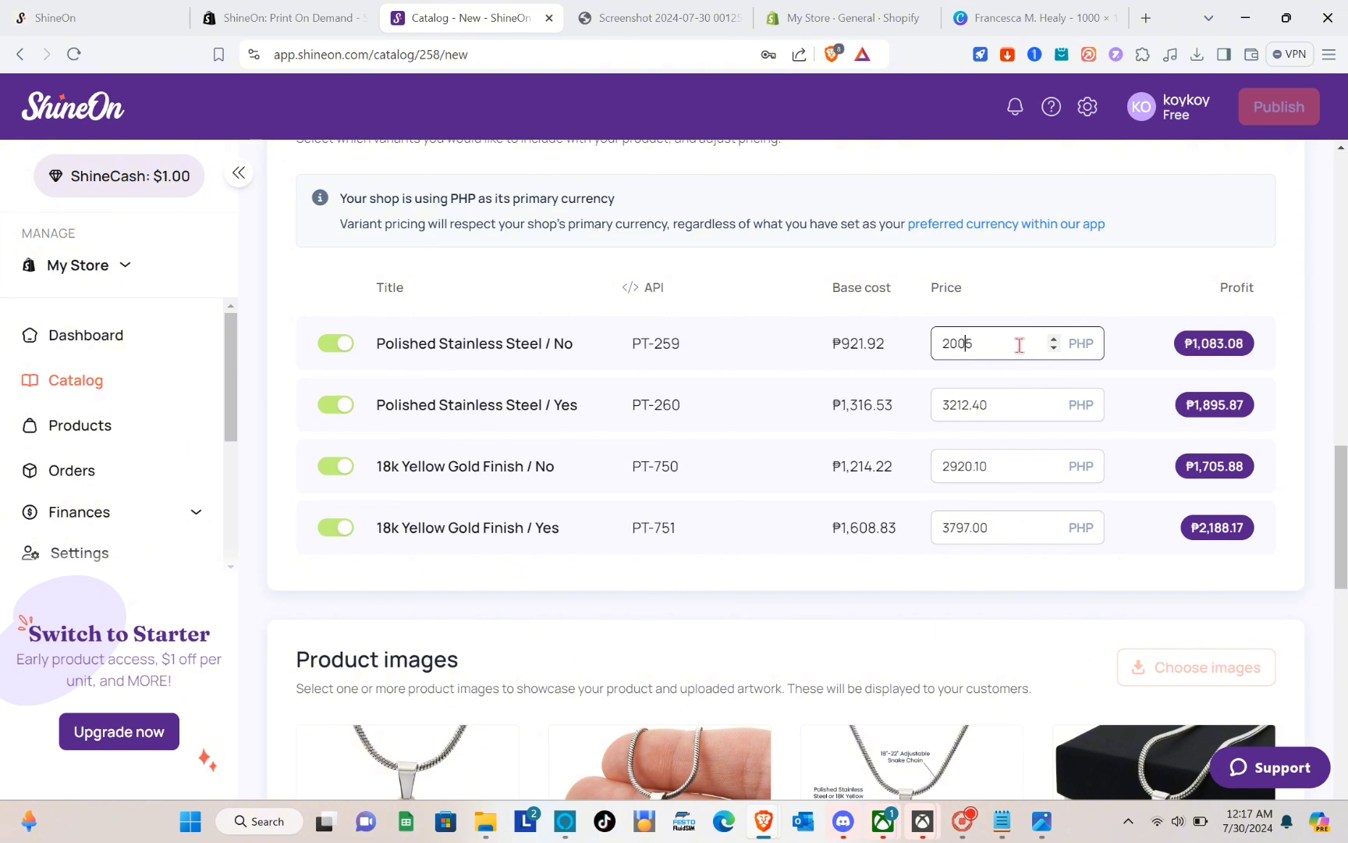
pyautogui.click(1116, 309)
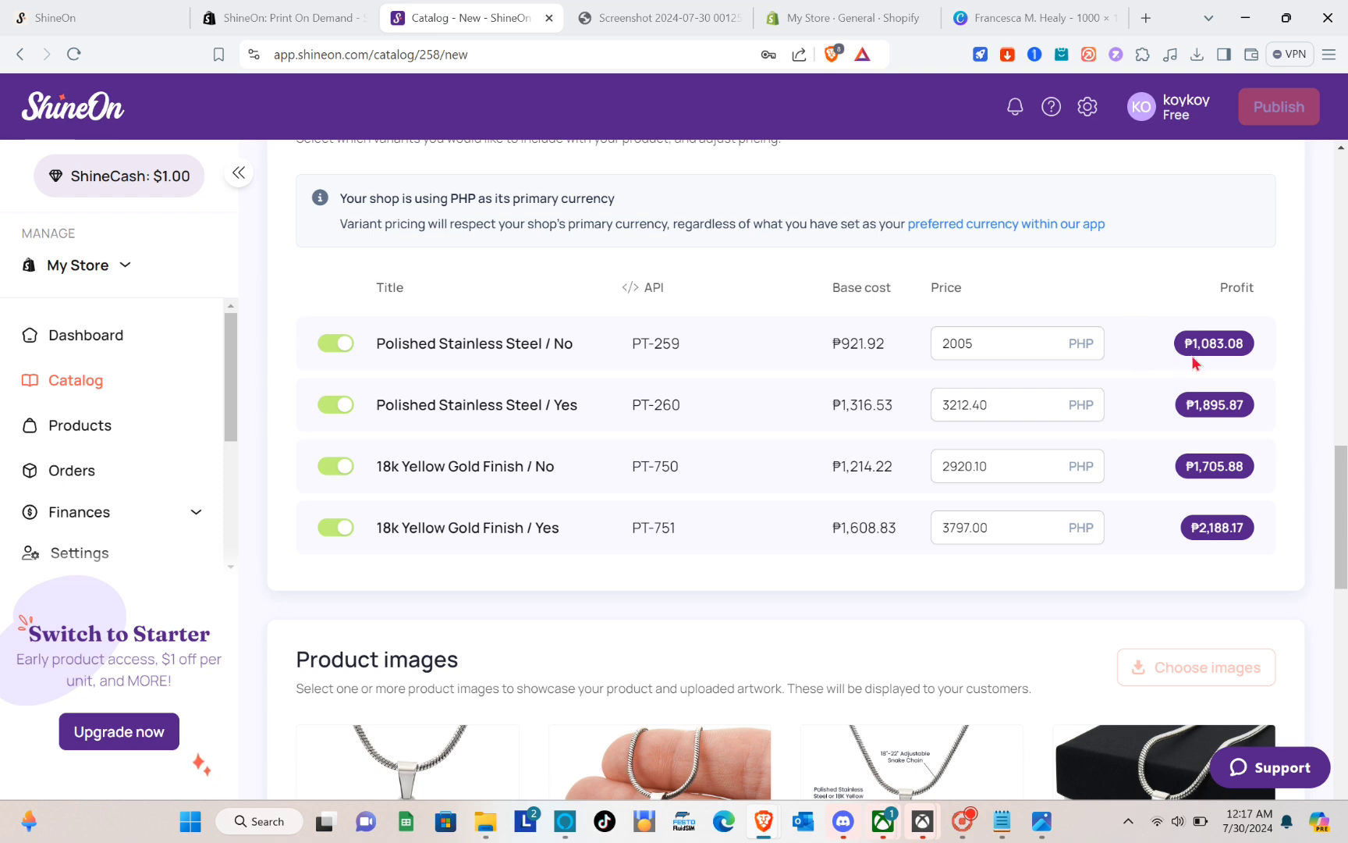
pyautogui.moveTo(1228, 346)
# Move the plain silver heart product image to third place and delete the image showing the pendant's dimensions.
pyautogui.scroll(-2, 969, 475)
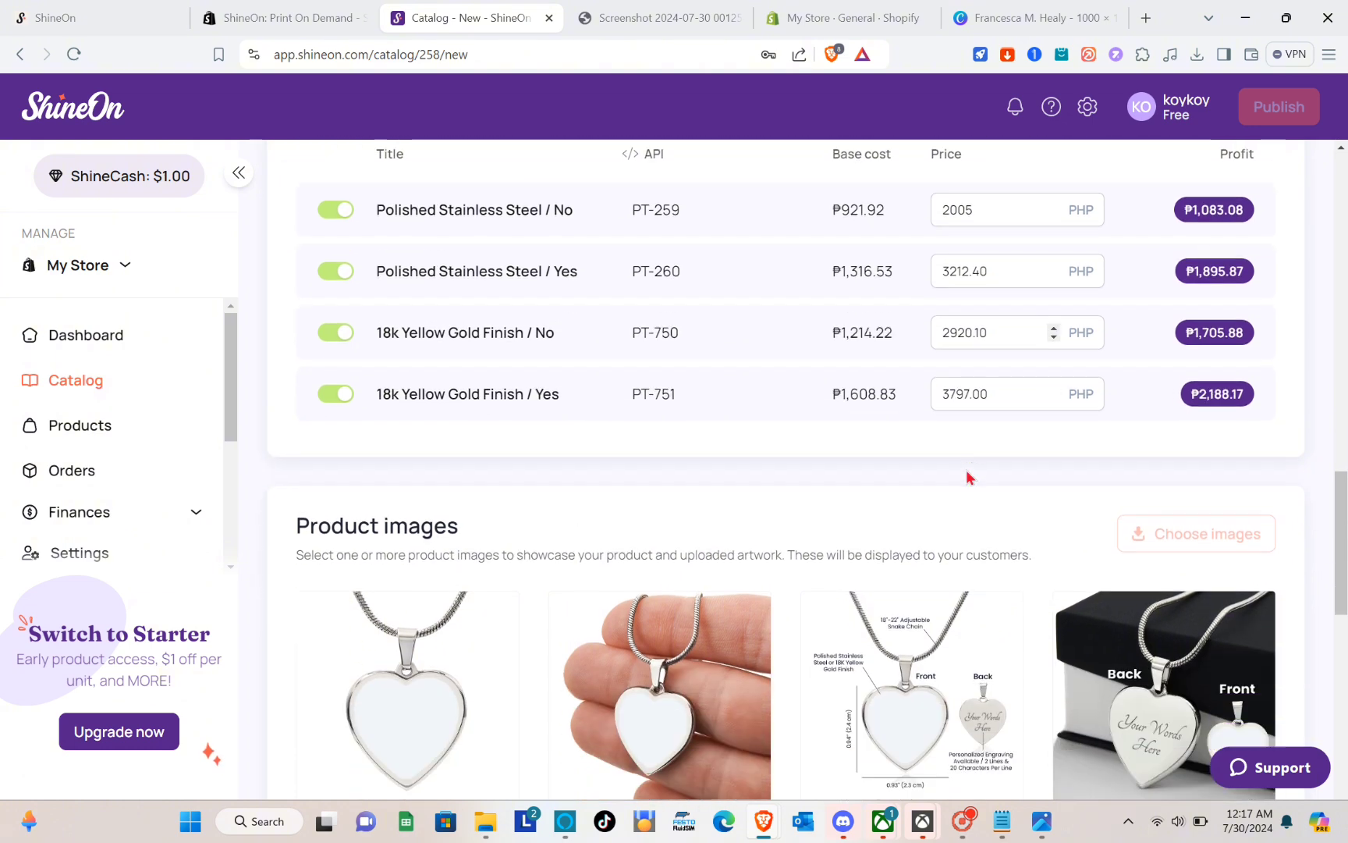
pyautogui.scroll(-3, 969, 475)
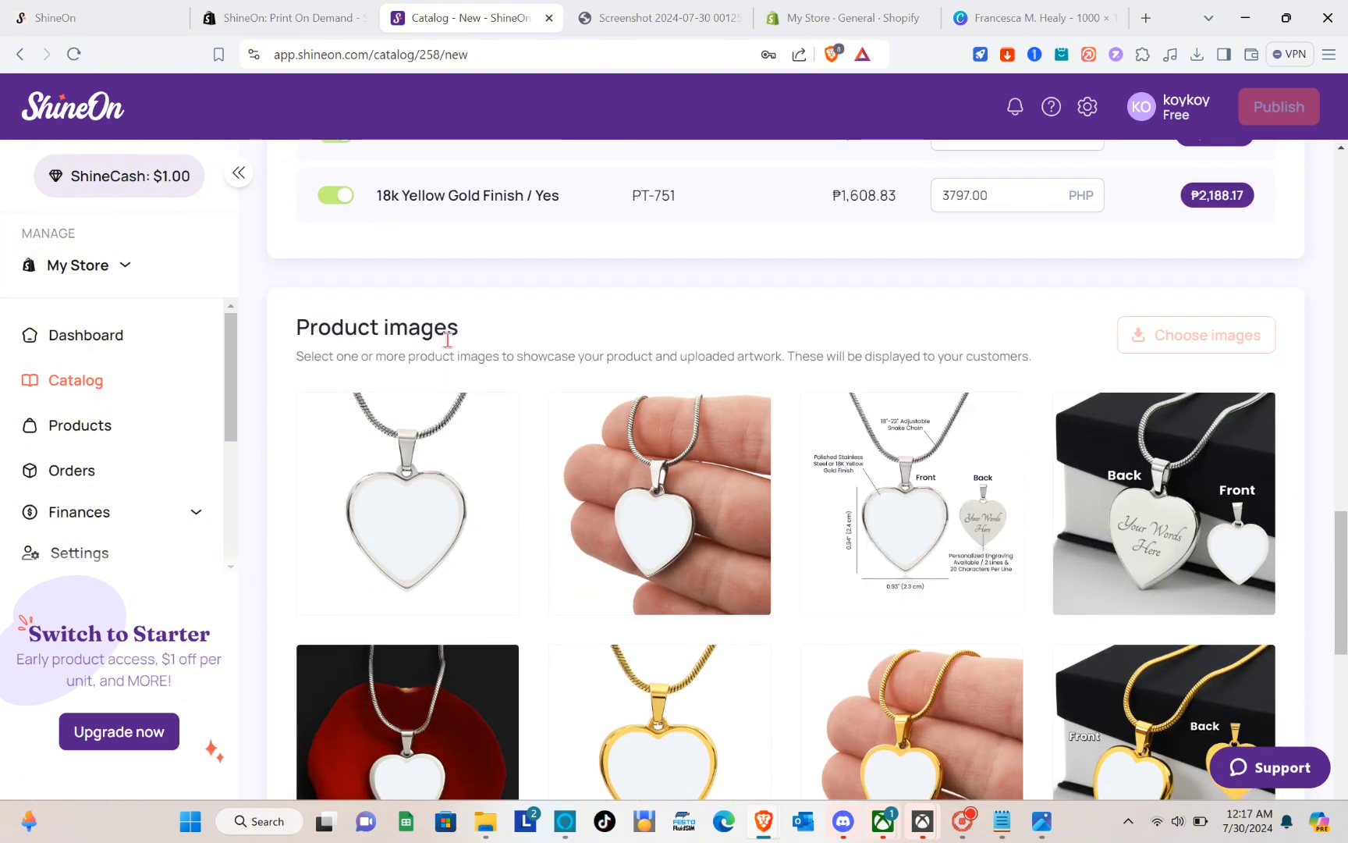
pyautogui.scroll(-3, 532, 470)
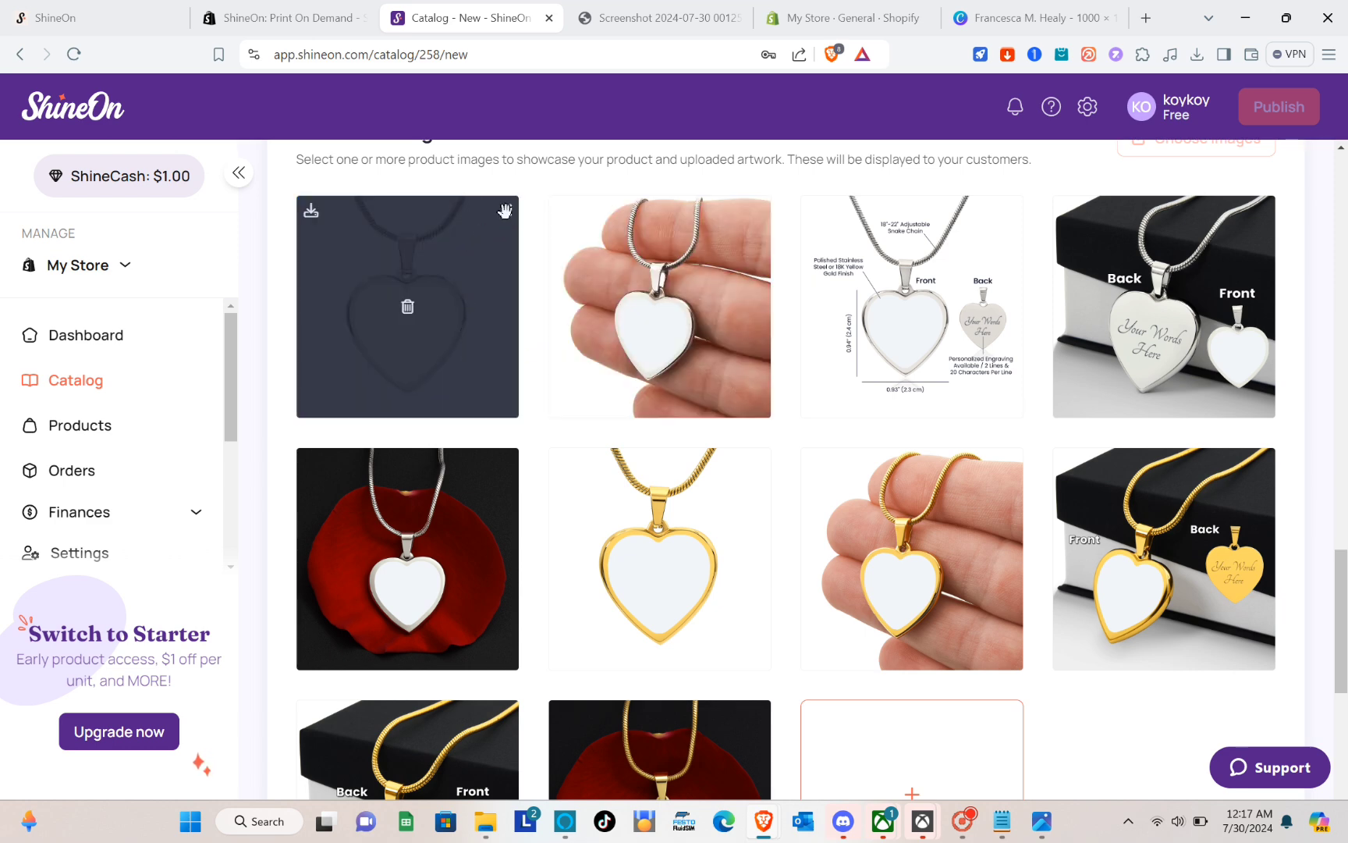
pyautogui.moveTo(522, 212); pyautogui.dragTo(897, 305)
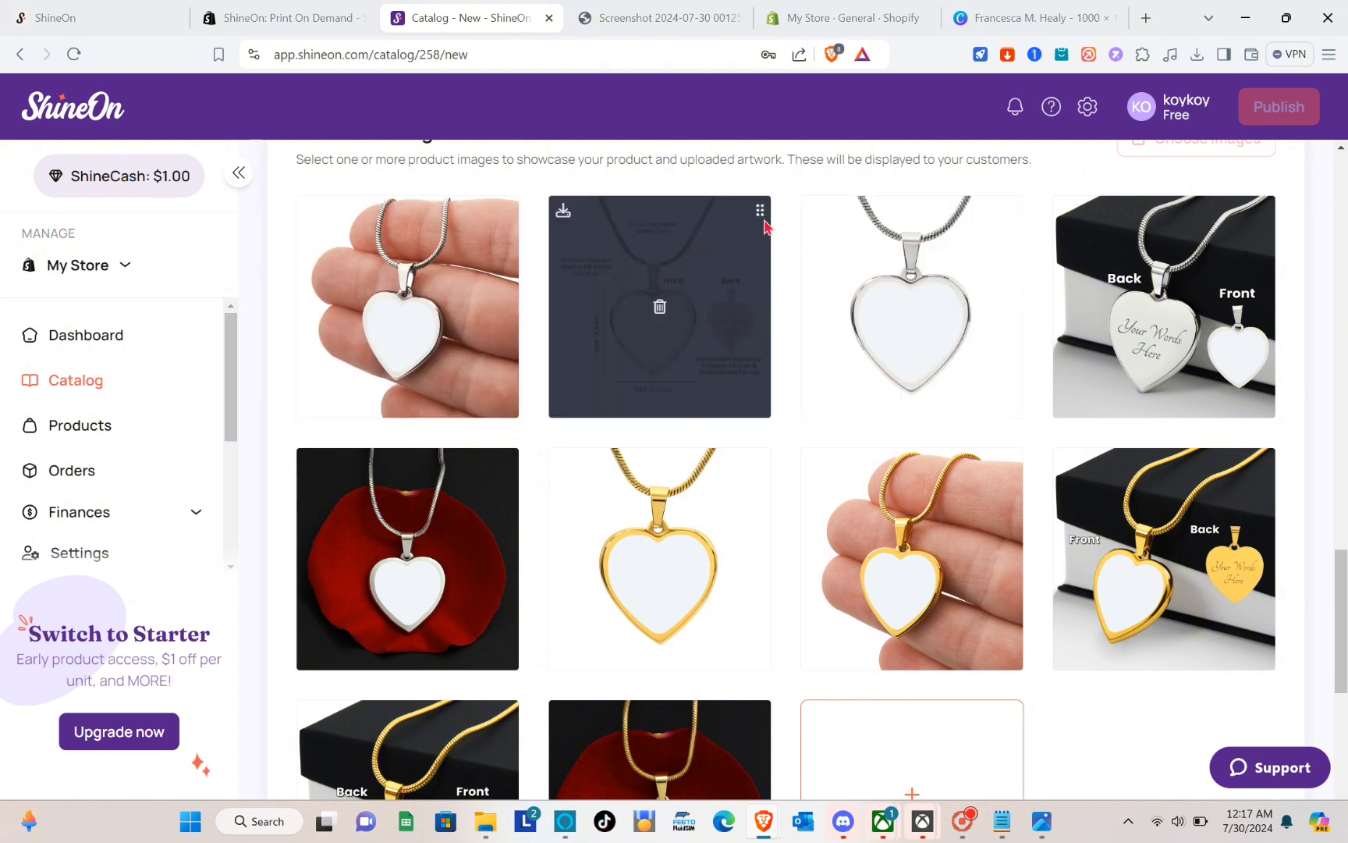
pyautogui.click(659, 309)
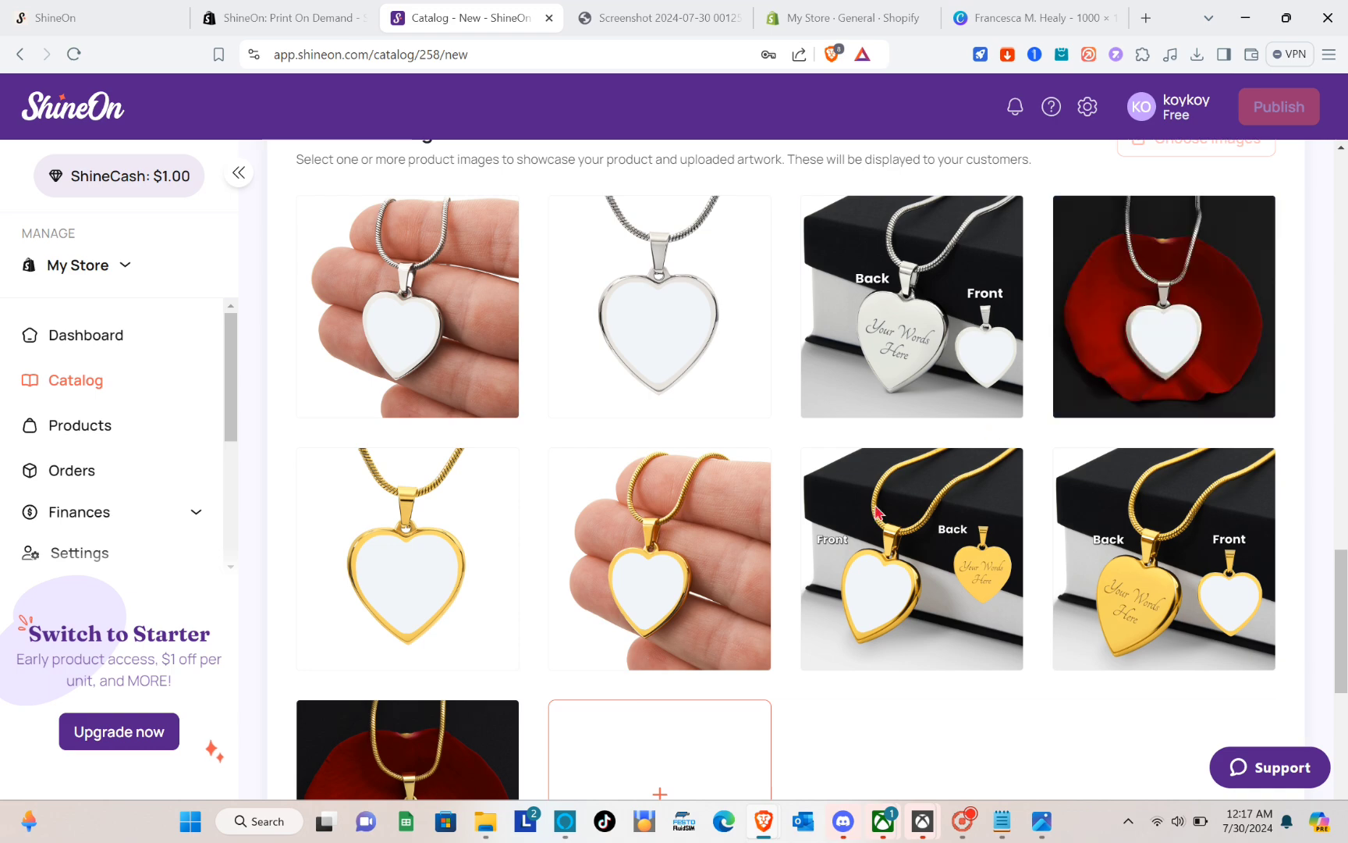
# Reorder the product images: silver heart on red petal first, gold back-and-front view second, silver back-and-front view third.
pyautogui.scroll(2, 1231, 436)
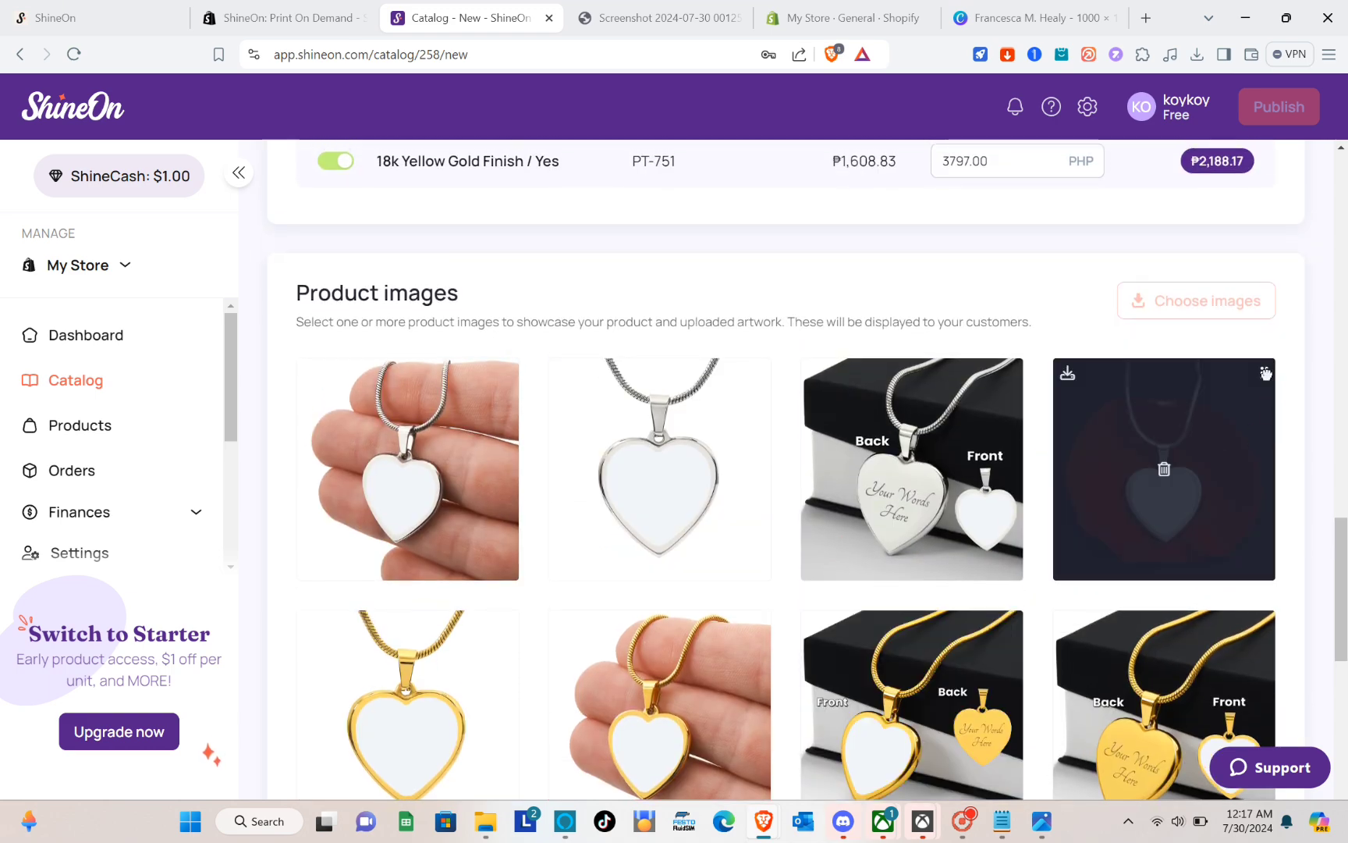
pyautogui.moveTo(1266, 373); pyautogui.dragTo(496, 445)
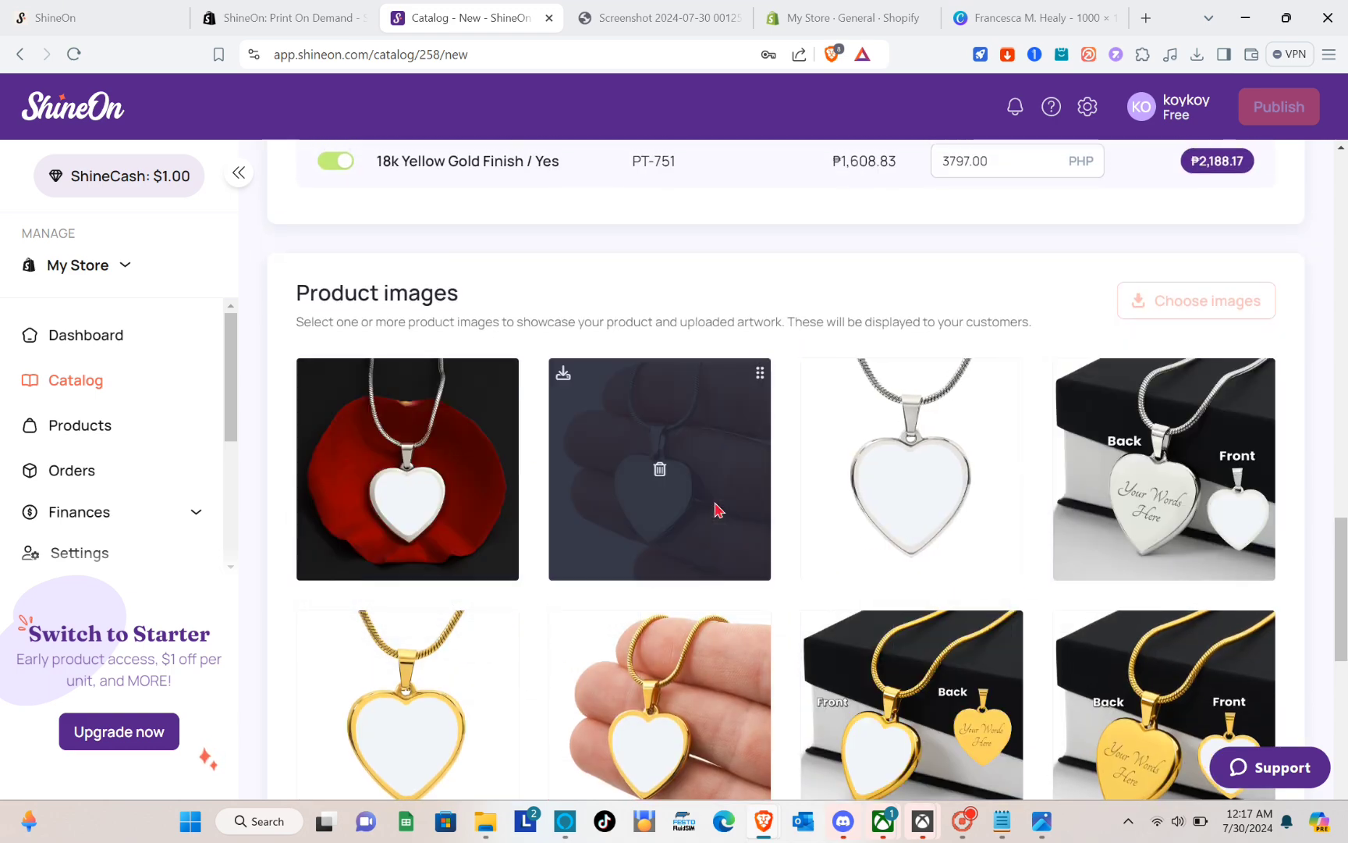
pyautogui.scroll(-5, 714, 512)
pyautogui.scroll(3, 951, 418)
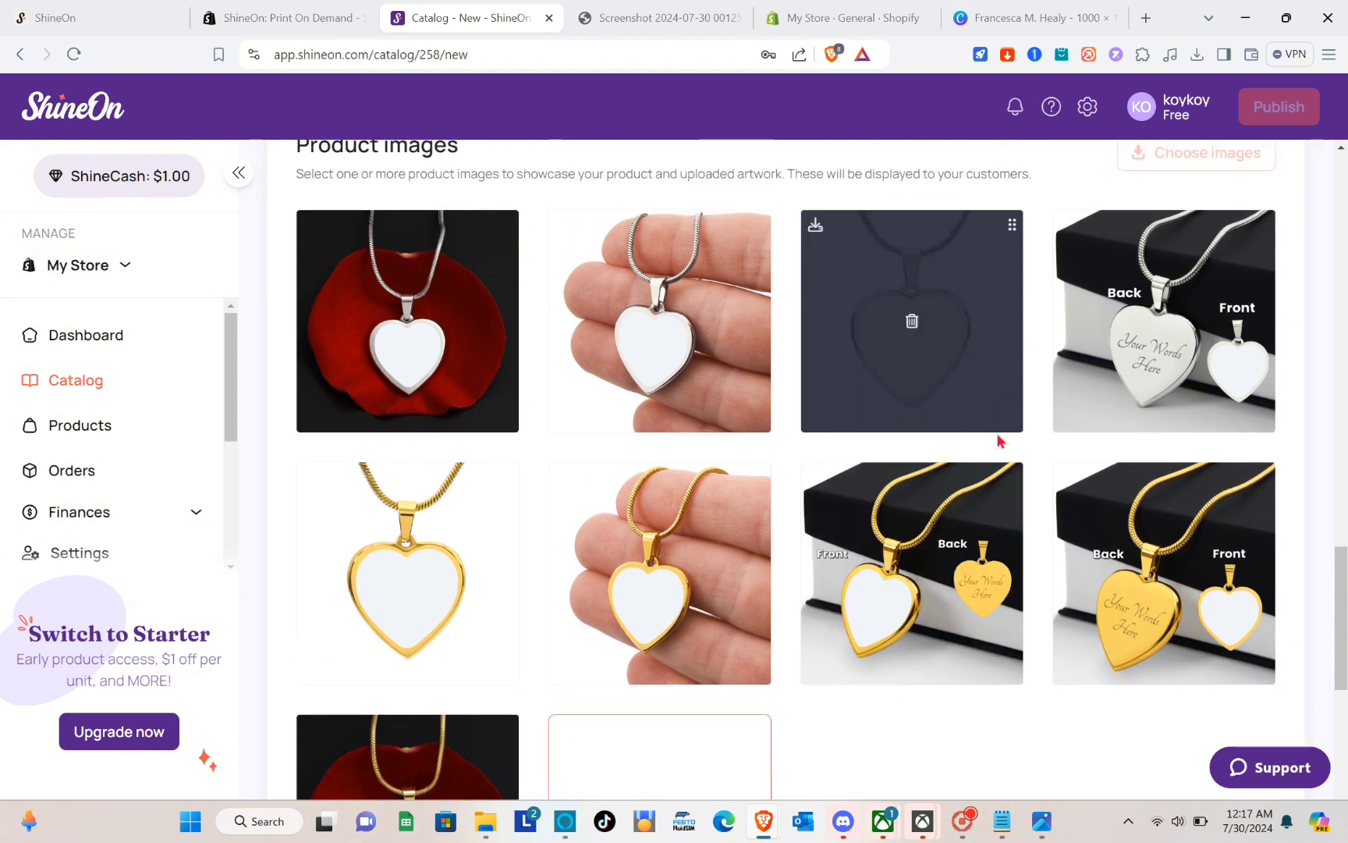
pyautogui.moveTo(1253, 471); pyautogui.dragTo(592, 257)
pyautogui.moveTo(510, 477)
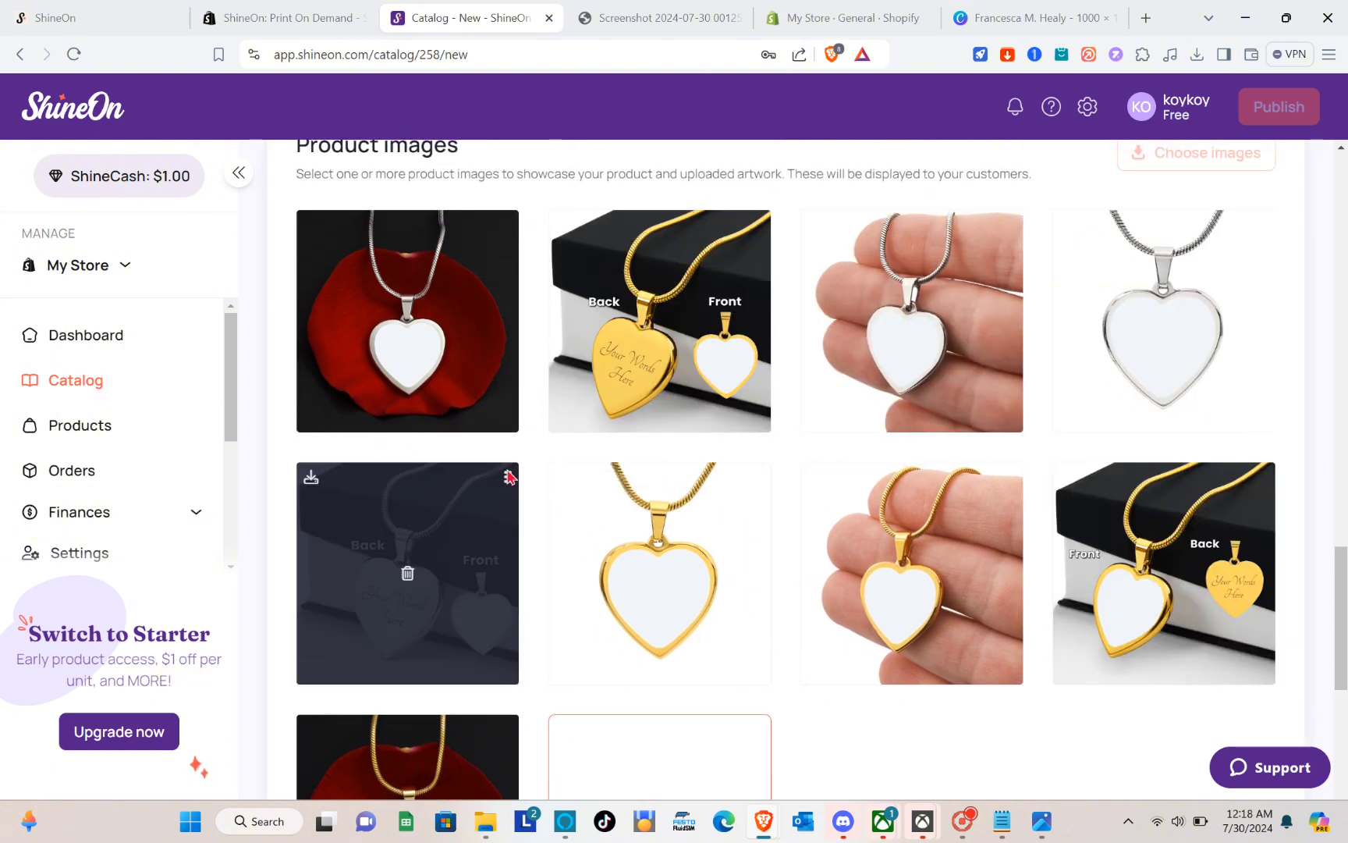
pyautogui.moveTo(509, 475); pyautogui.dragTo(960, 278)
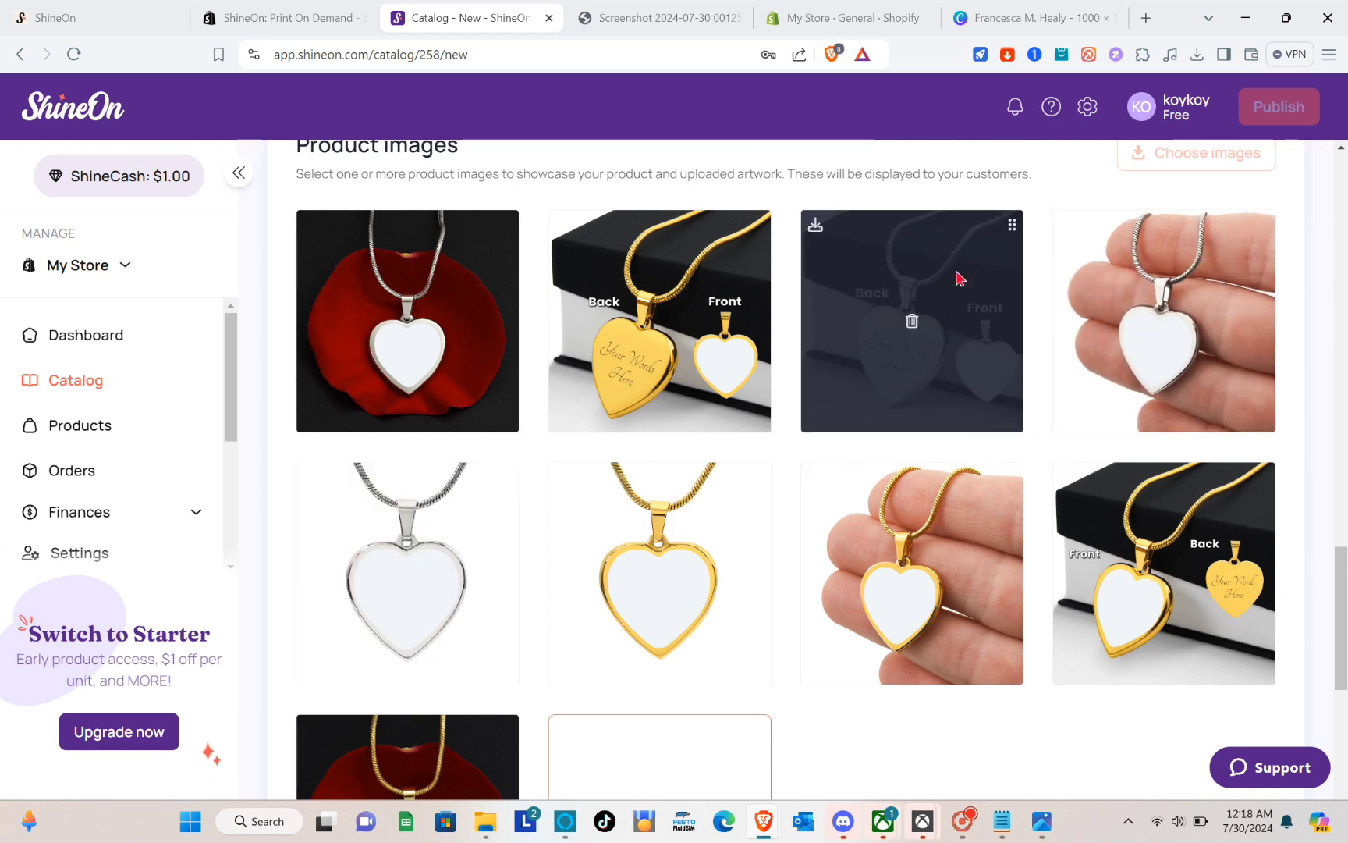
# Review the Engraved Heart Necklace listing from the artwork requirements and product details down to the upsell and artwork swapper options.
pyautogui.scroll(-10, 894, 479)
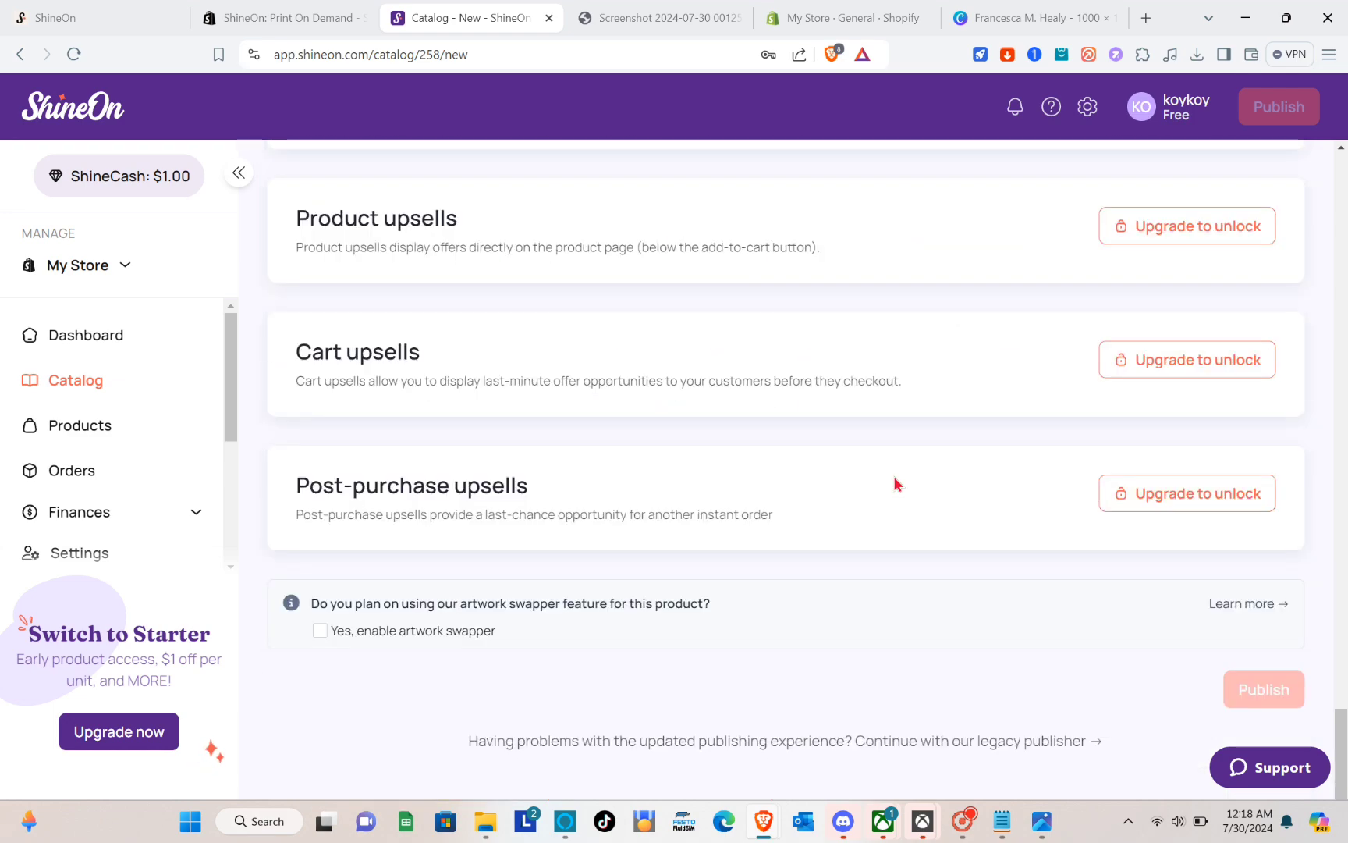
pyautogui.scroll(6, 893, 476)
pyautogui.scroll(-6, 893, 476)
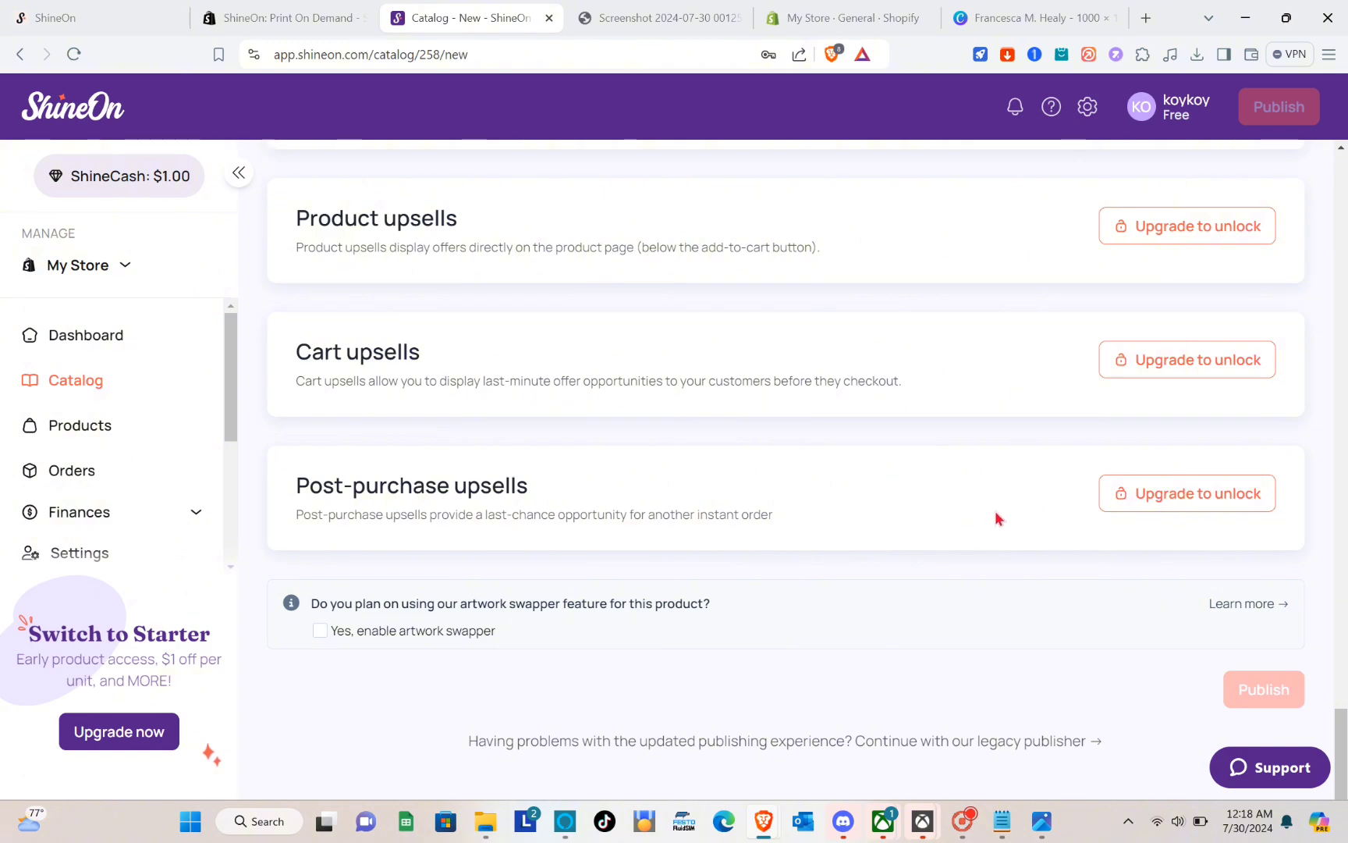
pyautogui.scroll(15, 611, 578)
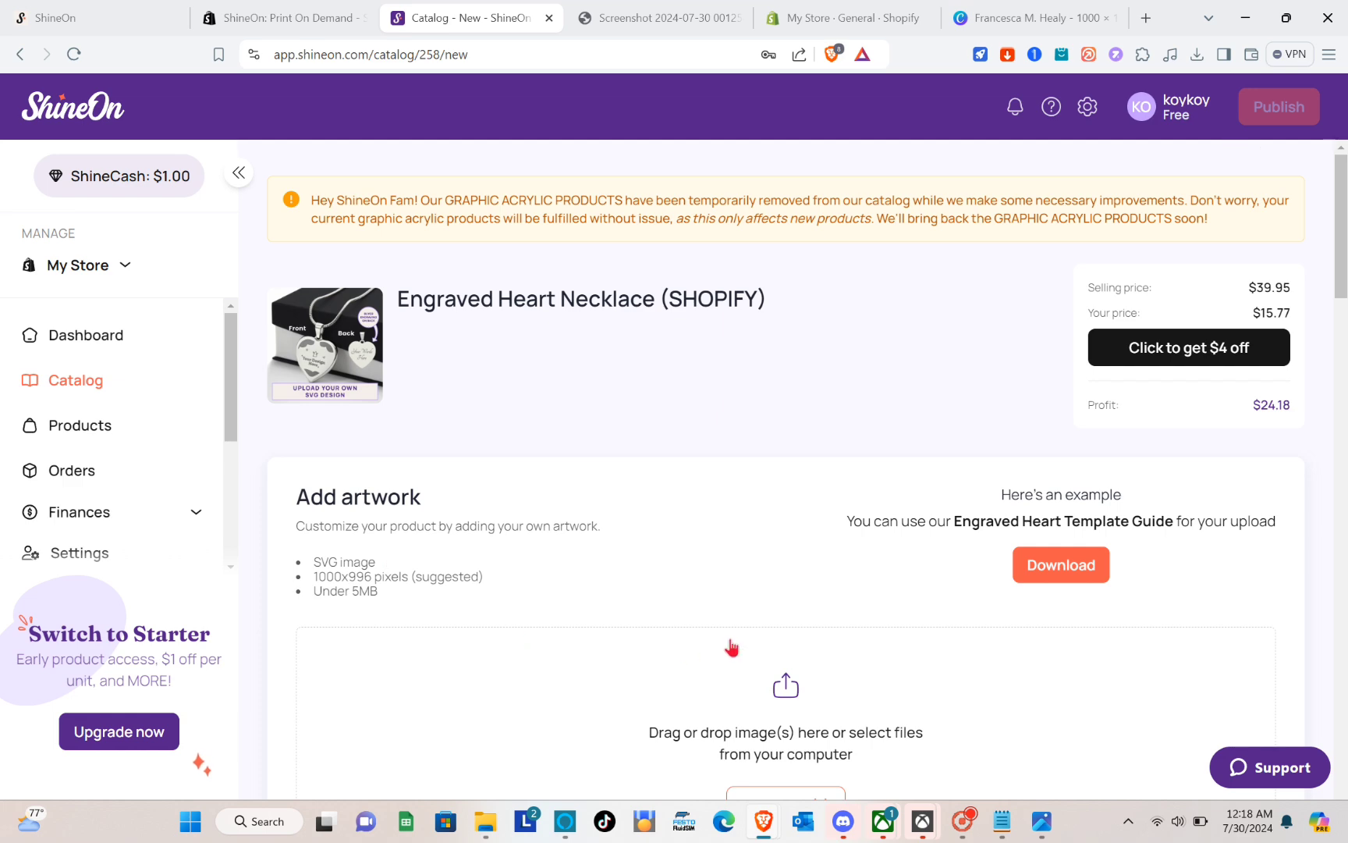
pyautogui.scroll(-4, 674, 713)
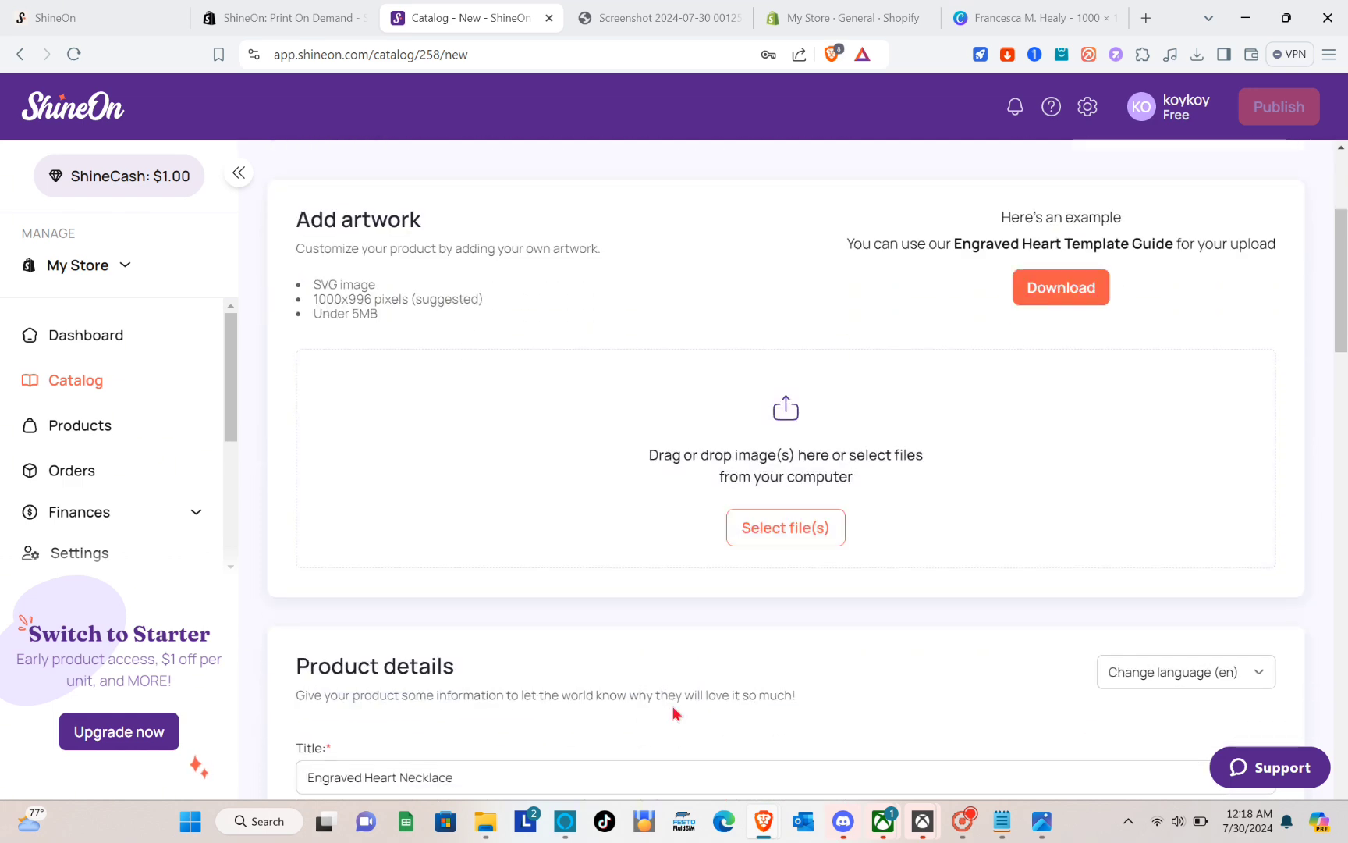
pyautogui.scroll(2, 671, 706)
pyautogui.click(964, 821)
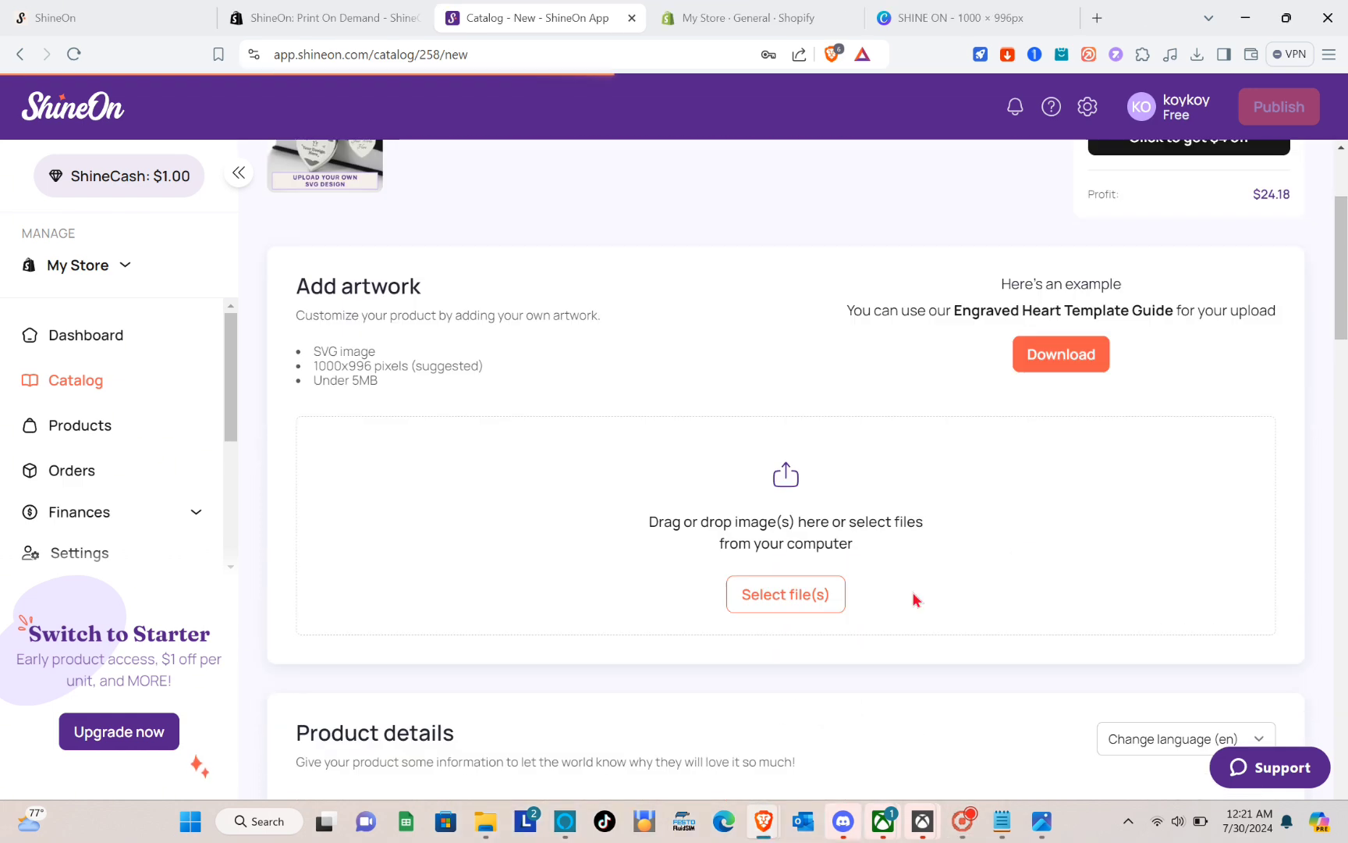
pyautogui.scroll(-7, 912, 593)
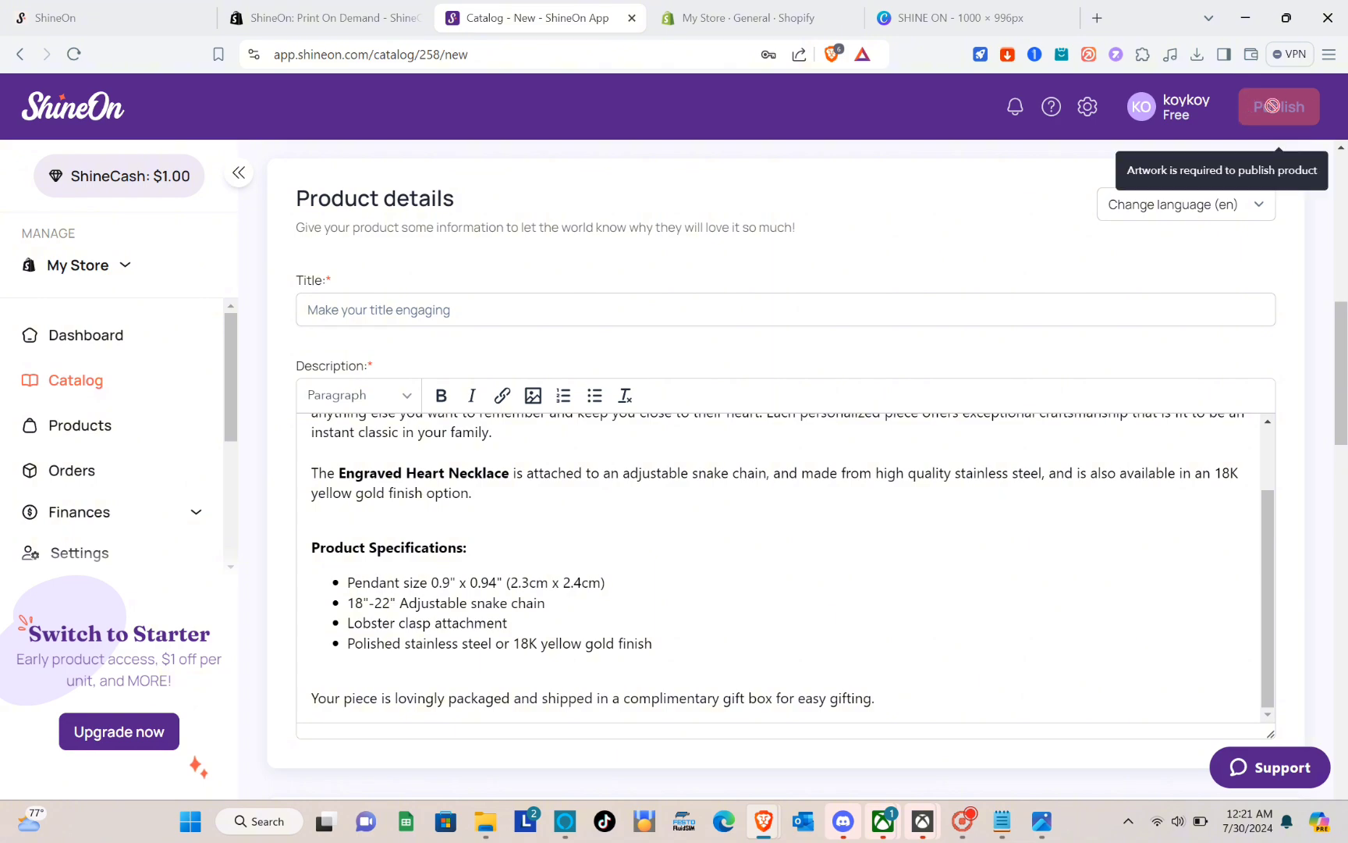
pyautogui.scroll(-20, 1040, 559)
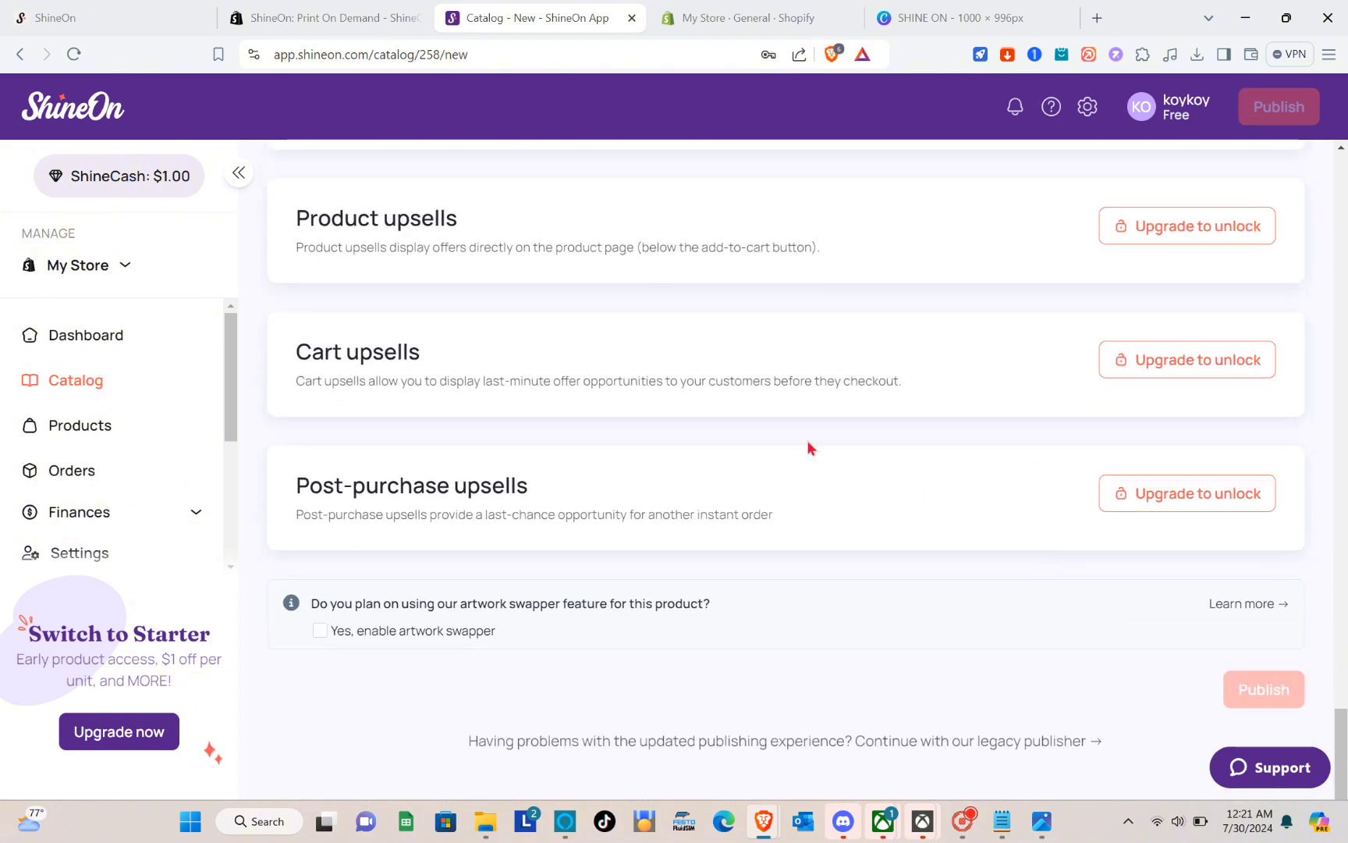
pyautogui.scroll(20, 807, 442)
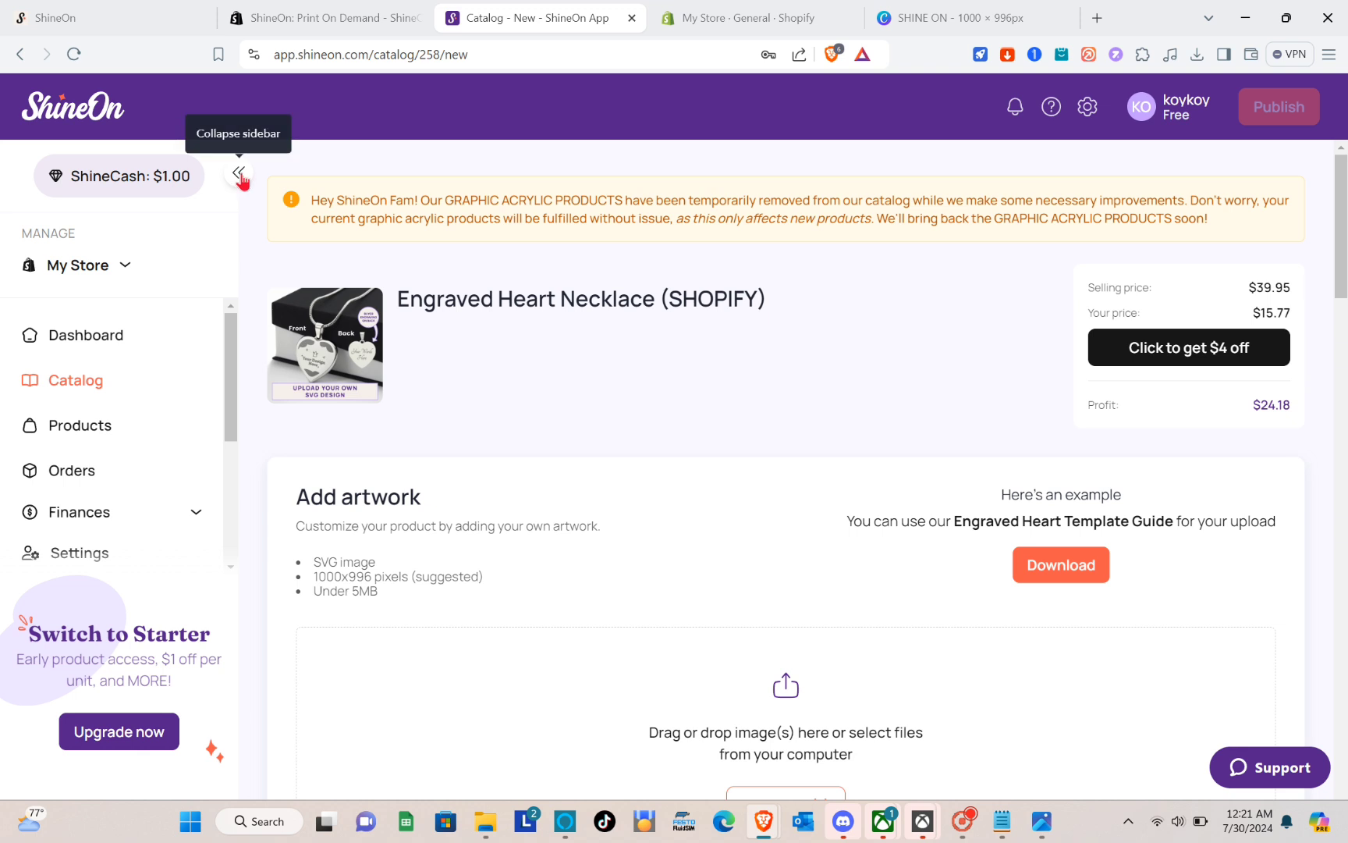
# Choose to add another store from the My Store list, bringing up the store connection options.
pyautogui.click(239, 173)
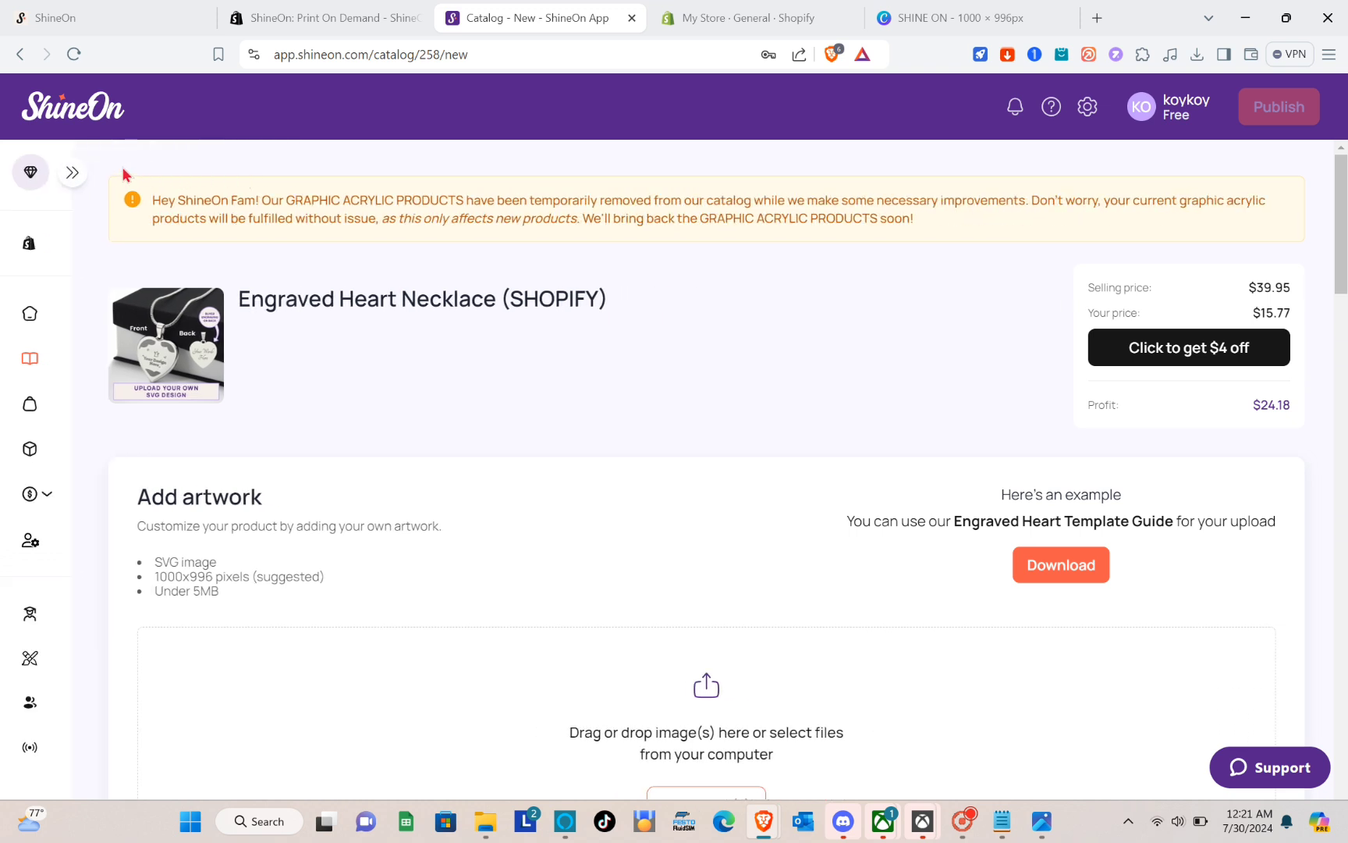
pyautogui.click(71, 173)
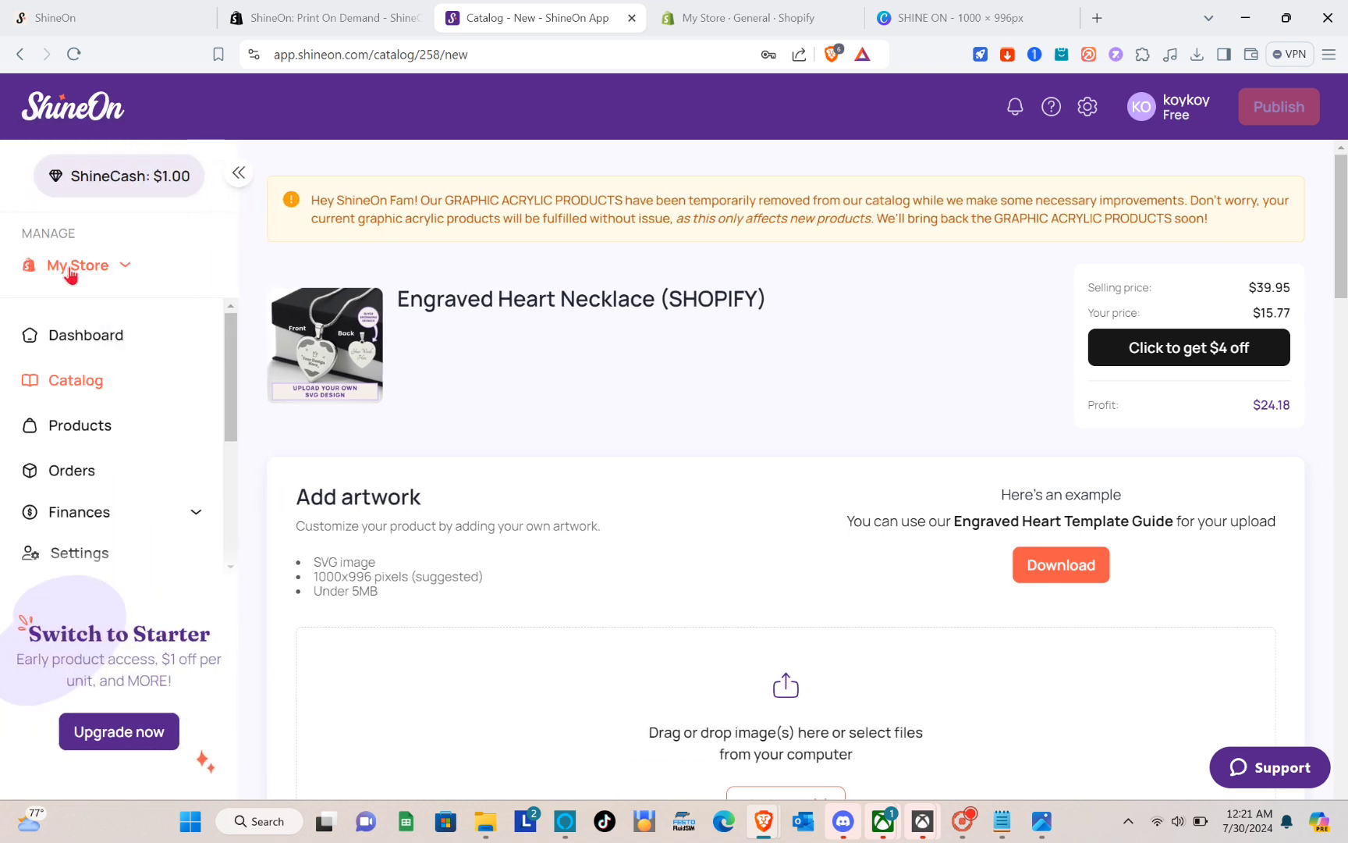
pyautogui.click(70, 269)
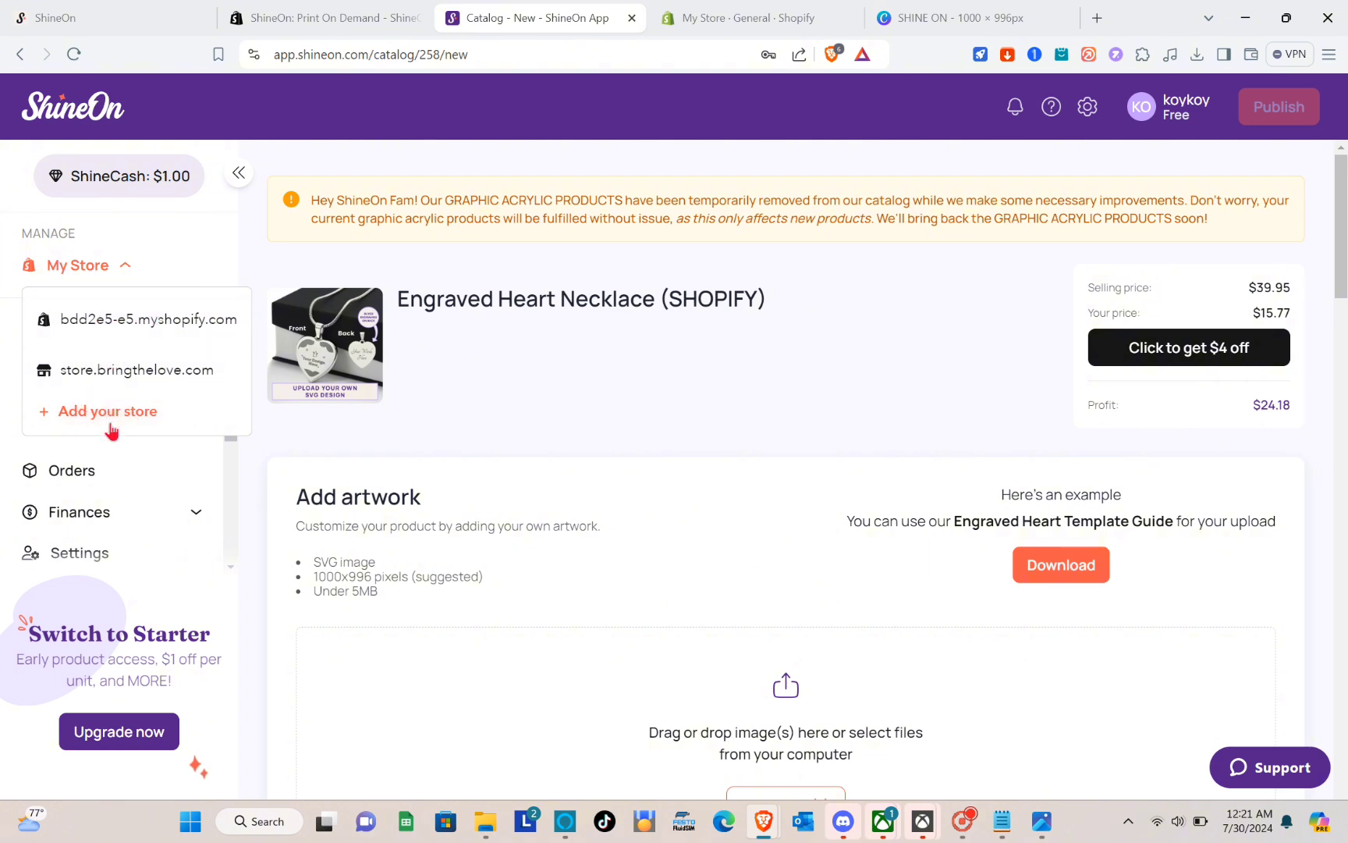
pyautogui.click(143, 412)
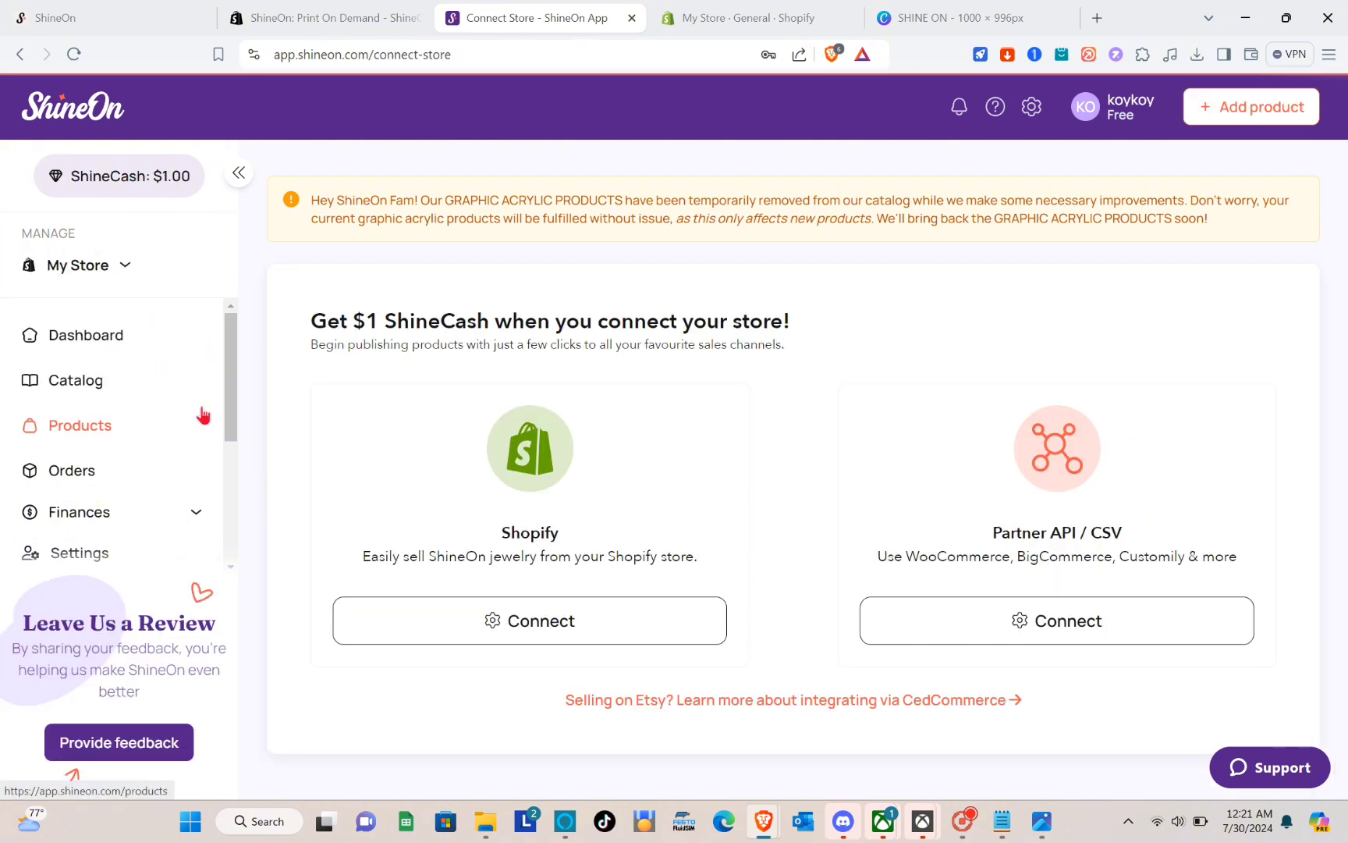